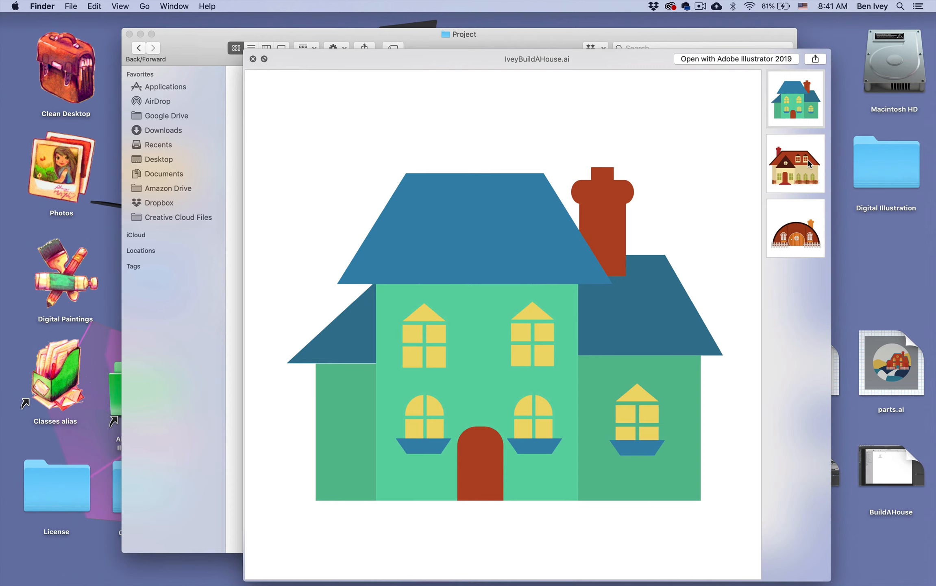
Preview the round-roofed and red-roofed houses in IveyBuildAHouse.ai, and close the preview
click(808, 163)
click(803, 224)
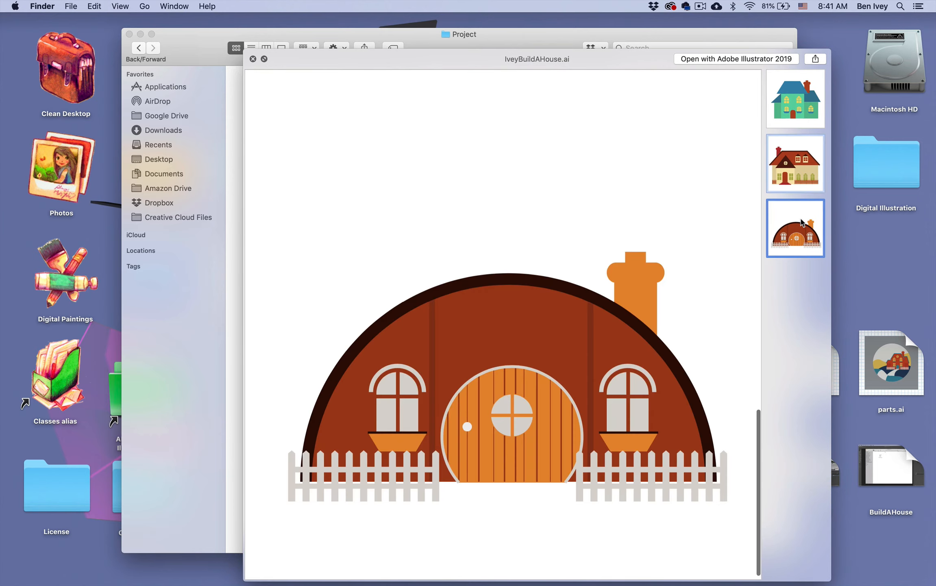
click(803, 183)
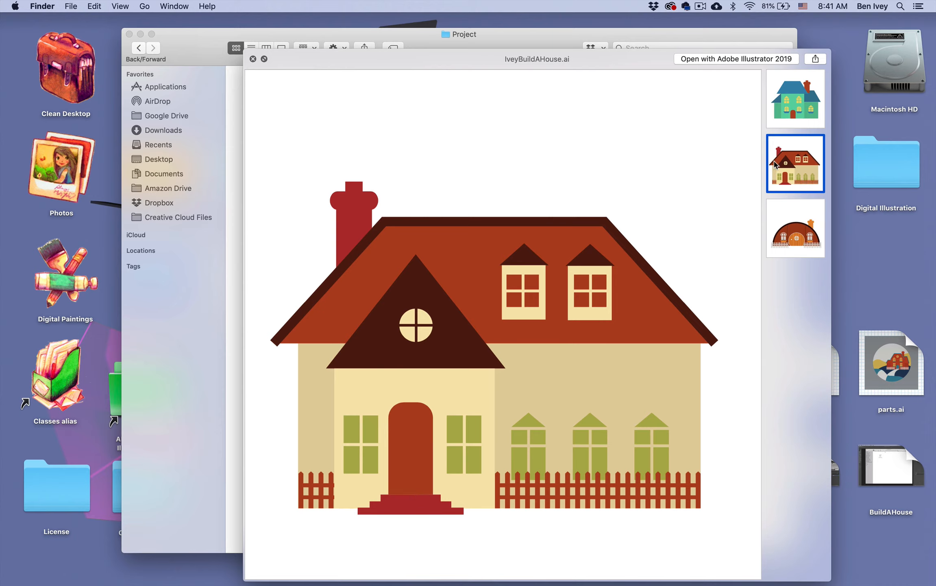
key(space)
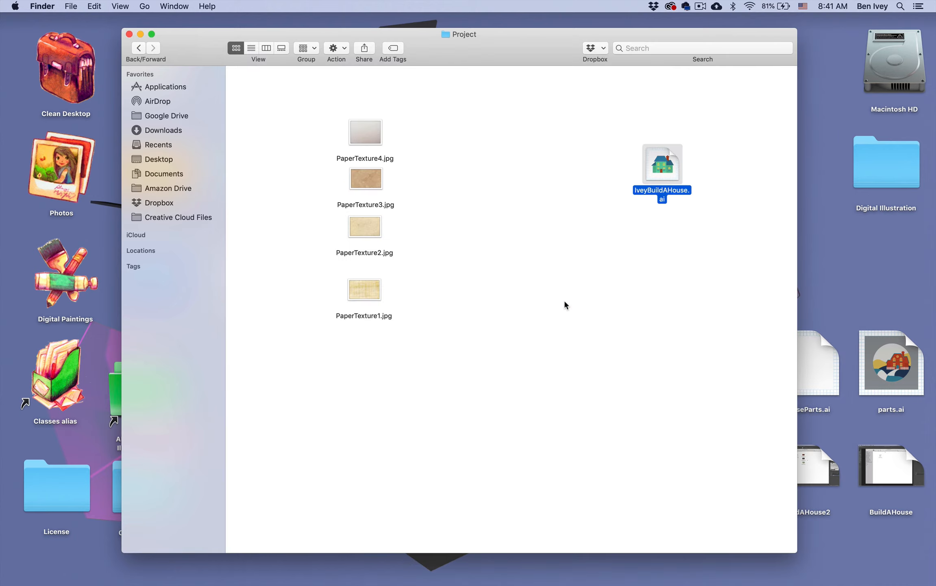
click(564, 305)
Switch to Illustrator and create a 10 x 10 in RGB document with one artboard and 300 ppi raster effects
mouse_move(237, 577)
click(214, 564)
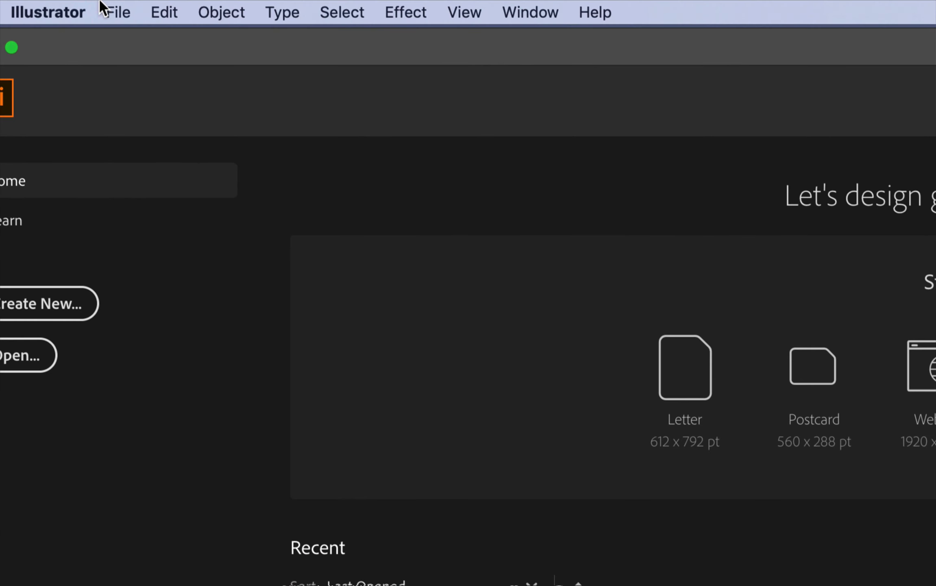
click(93, 7)
click(98, 24)
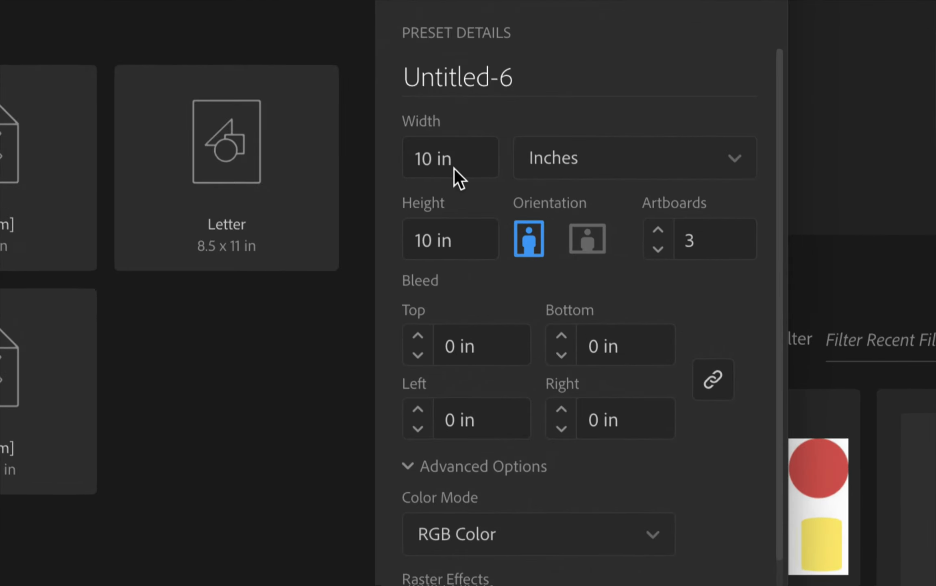
click(629, 223)
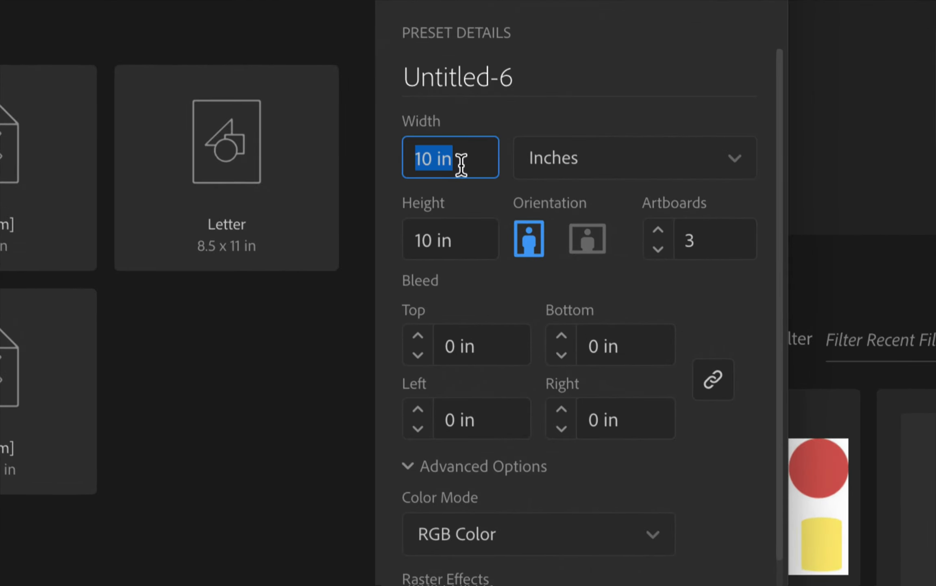
click(481, 230)
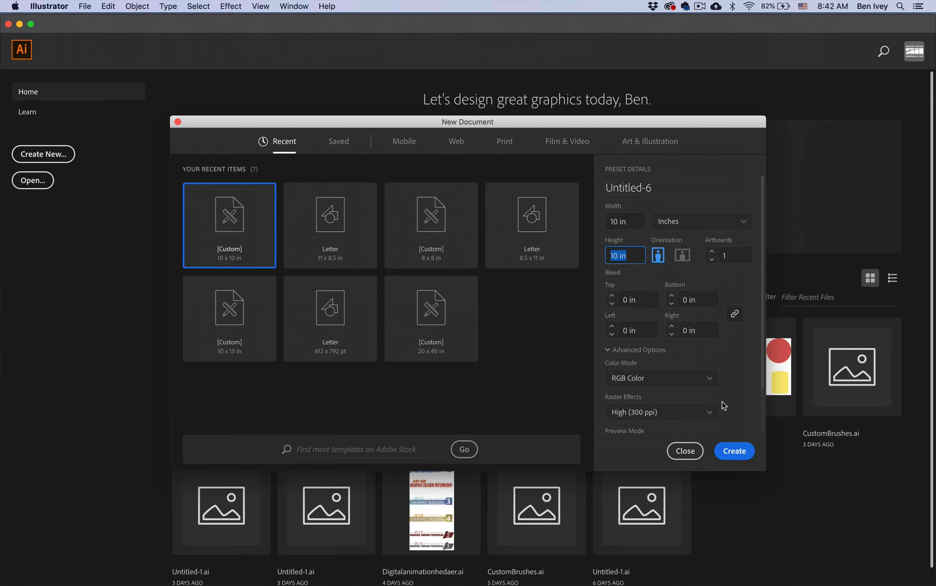
click(717, 573)
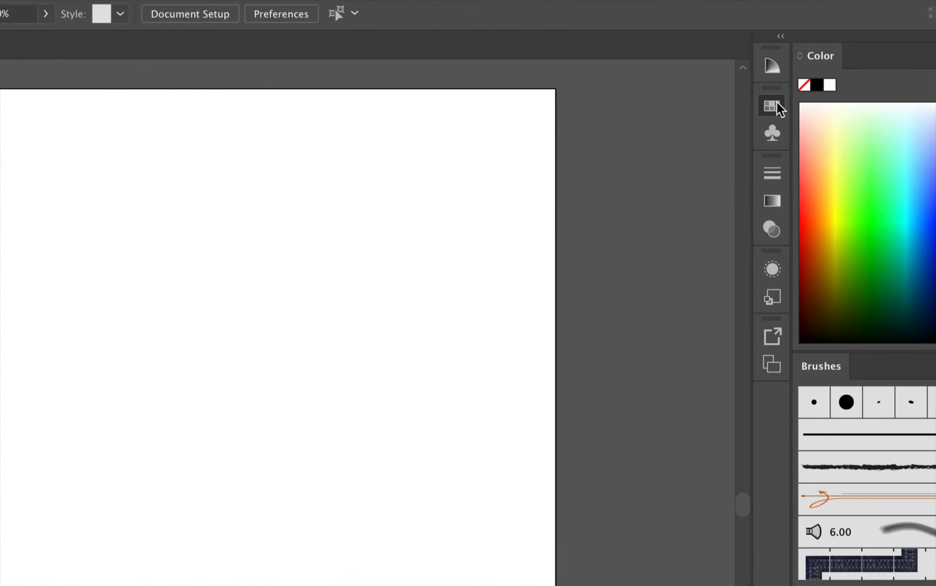
Show the document's swatches and view the Fruits and Vegetables gradient library, closing the library again
click(789, 95)
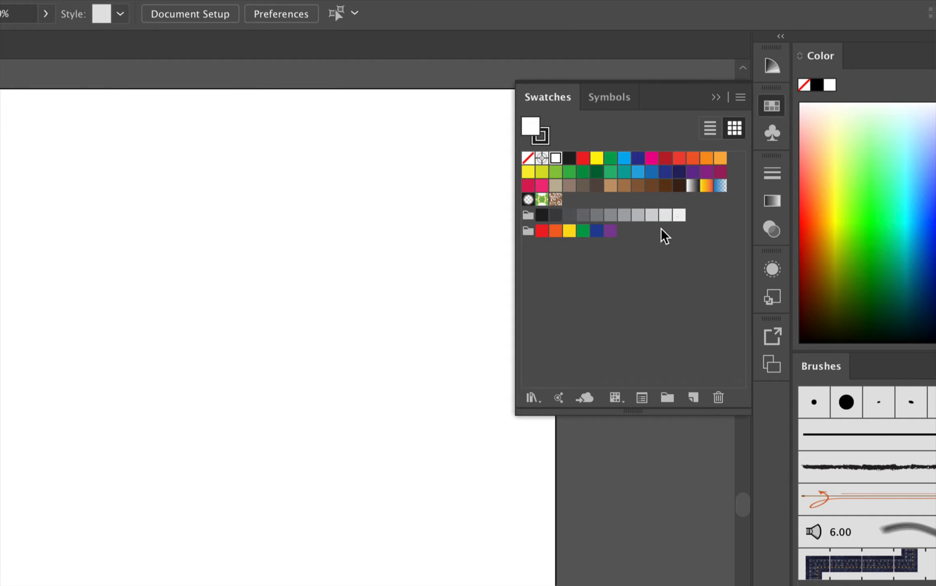
click(531, 401)
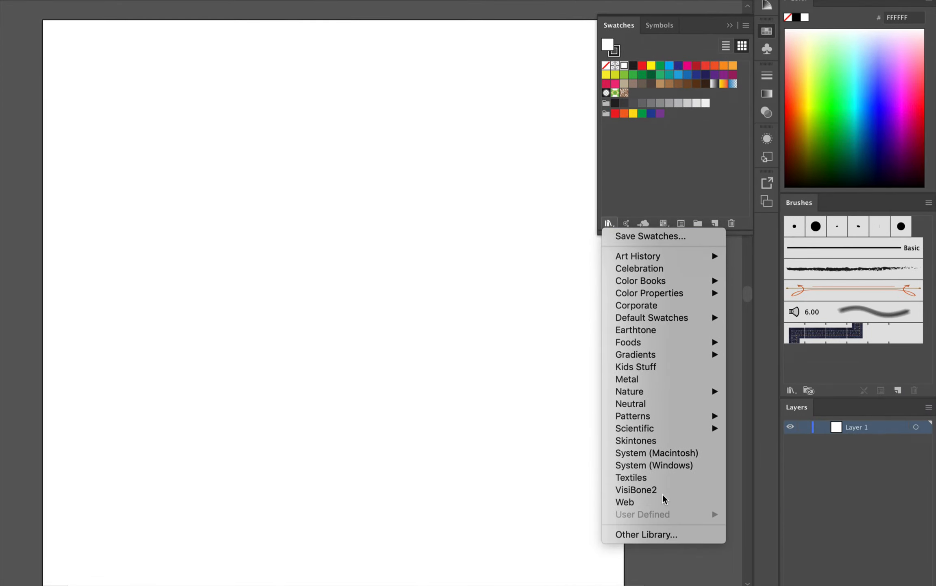
mouse_move(675, 434)
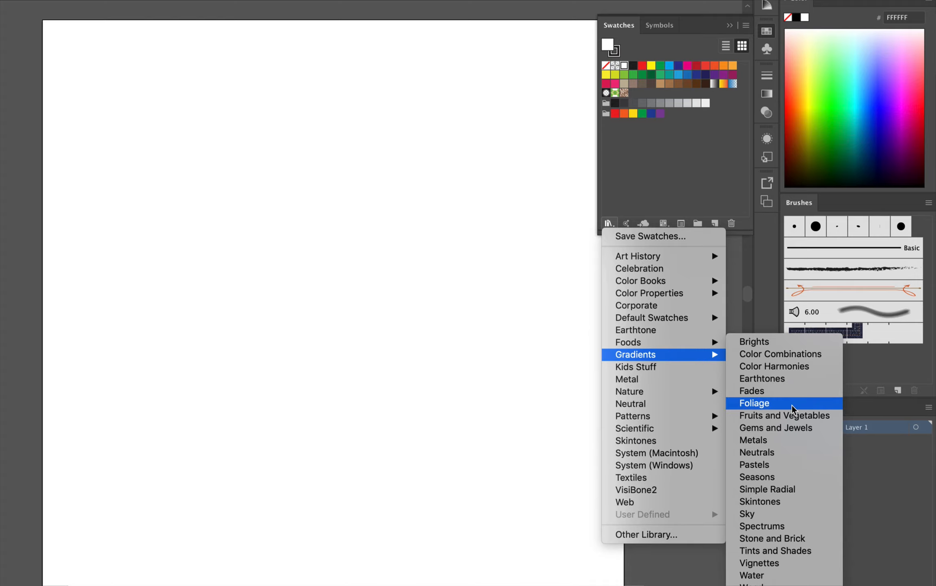
click(785, 415)
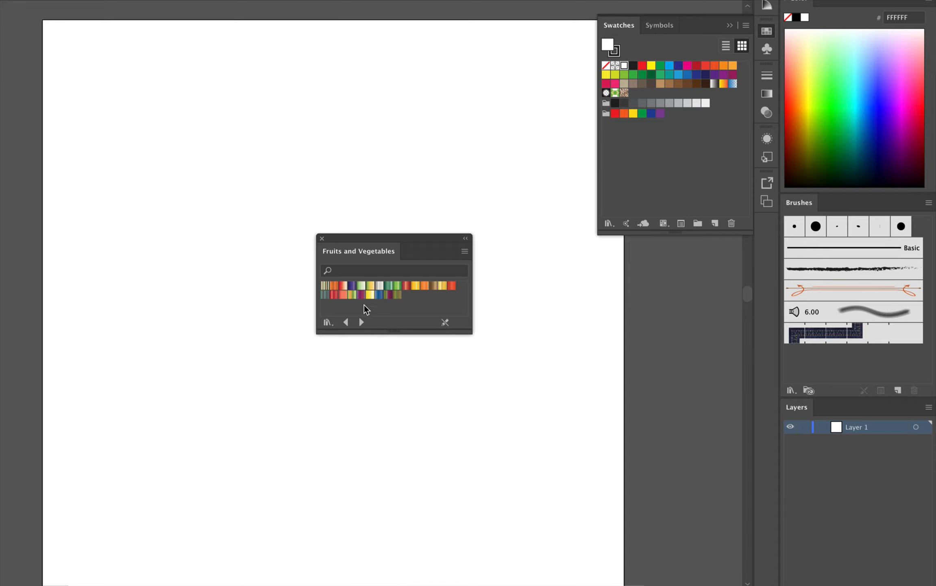
click(321, 239)
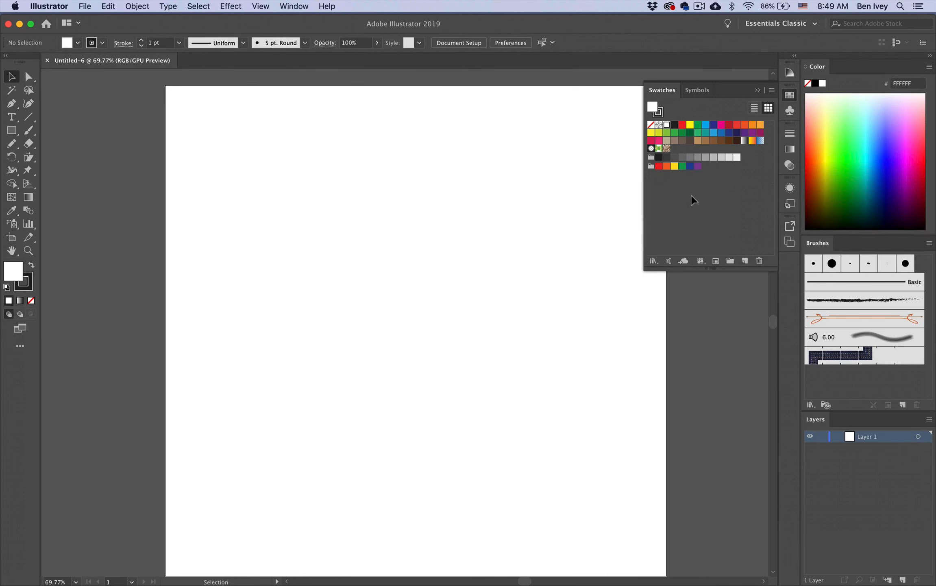
Switch to Adobe Color in Chrome and spread the analogous harmony on the color wheel from green to magenta
mouse_move(702, 584)
click(866, 567)
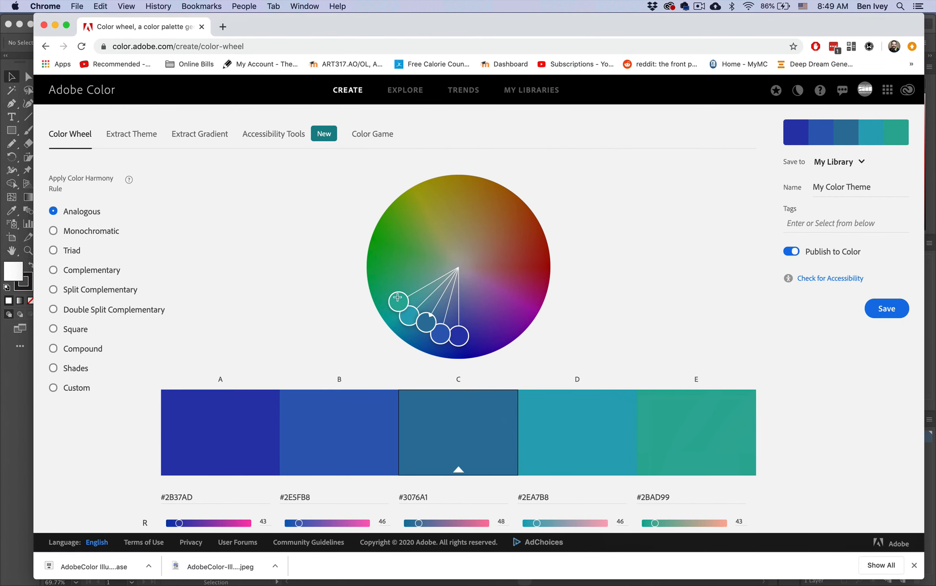
drag(397, 297, 414, 230)
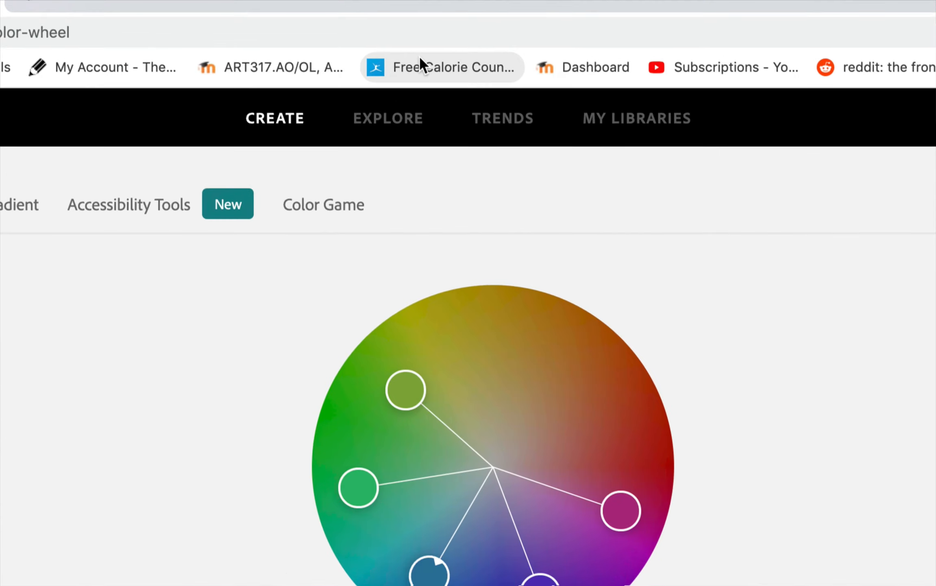
Browse the community color themes in Adobe Color's Explore section
click(381, 131)
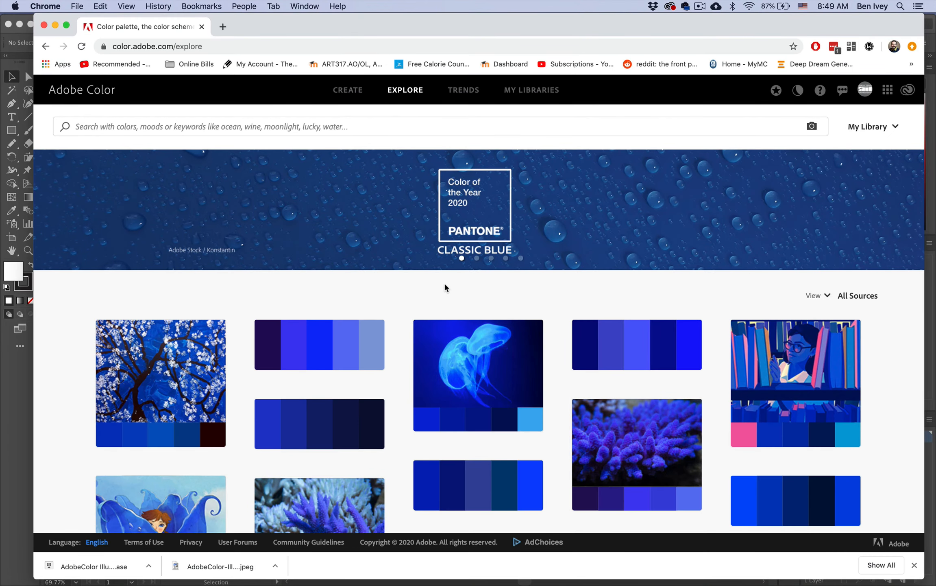
scroll(439, 402, down, 10)
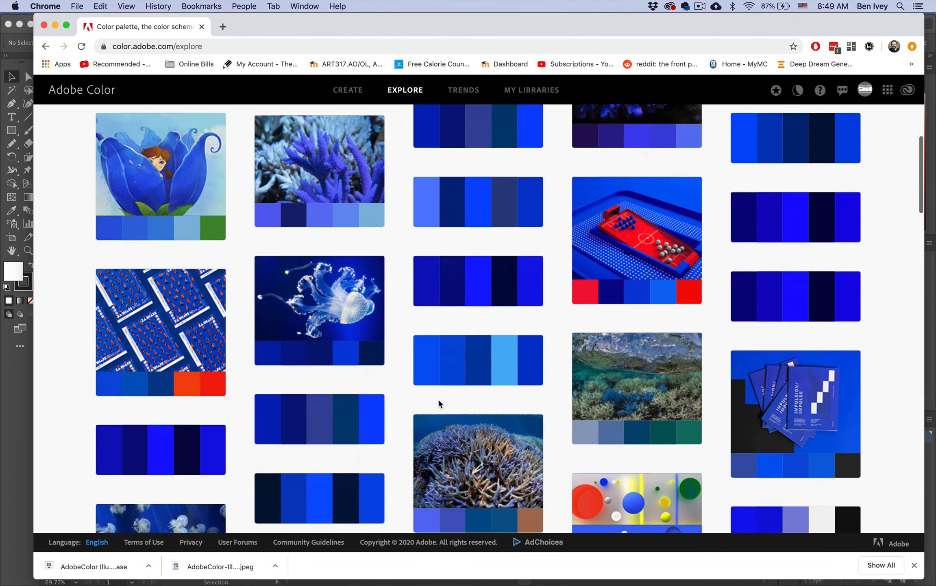
scroll(439, 403, down, 8)
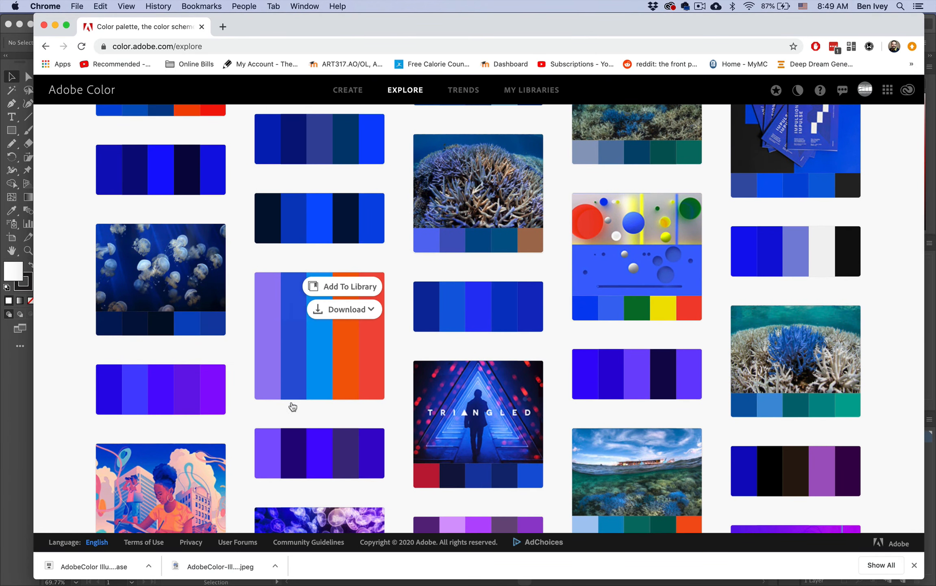
scroll(410, 423, down, 5)
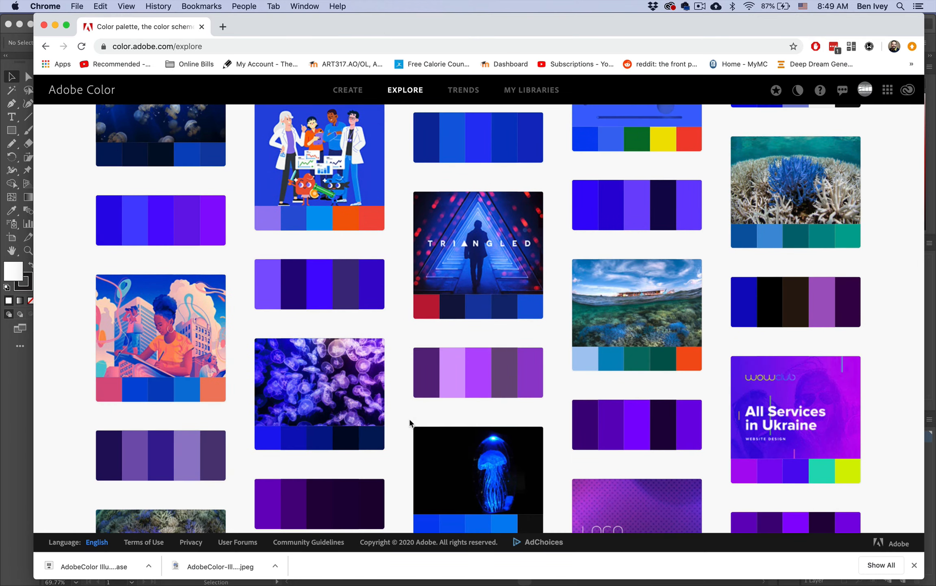
scroll(410, 423, down, 5)
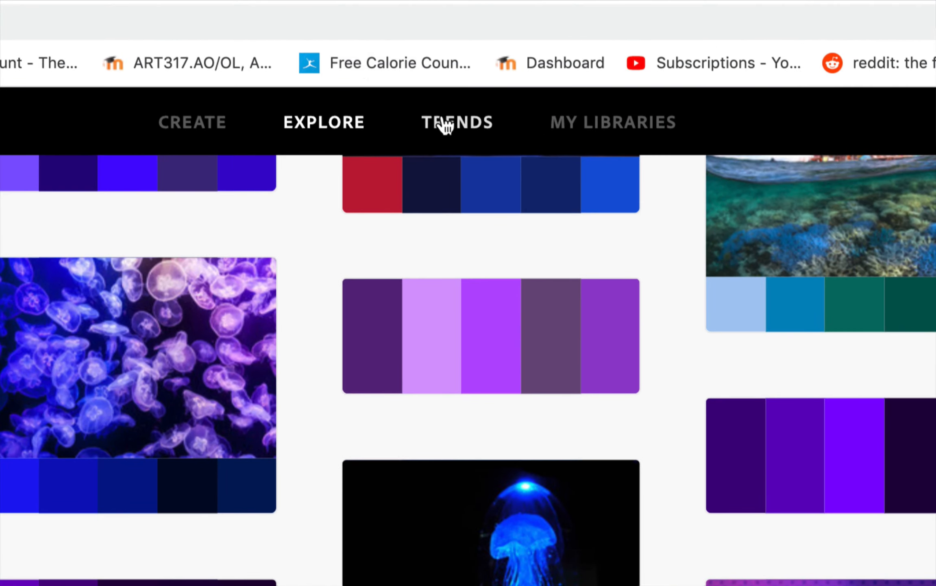
Browse the Trends palettes by industry, from Fashion through Graphic Design and Illustration to Interaction
click(447, 126)
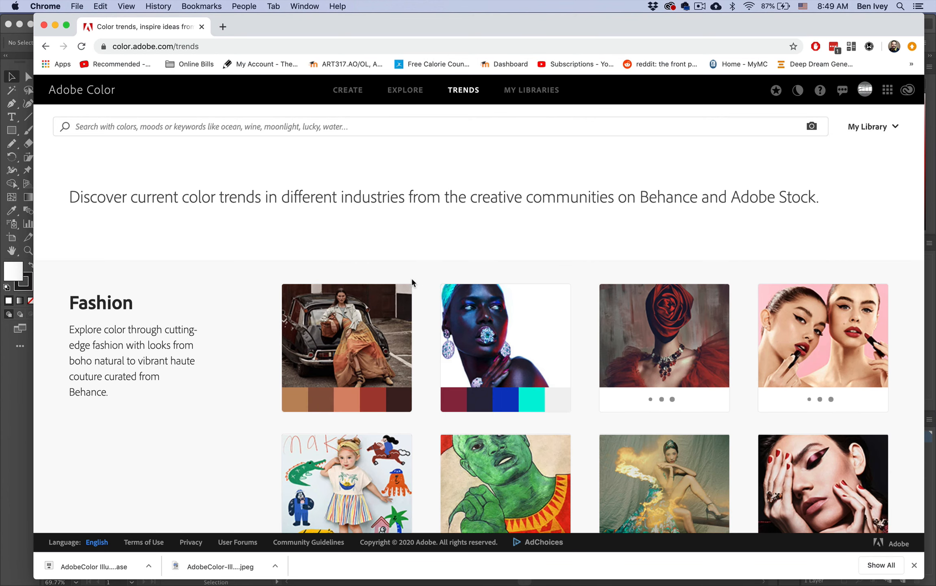
scroll(411, 278, down, 1)
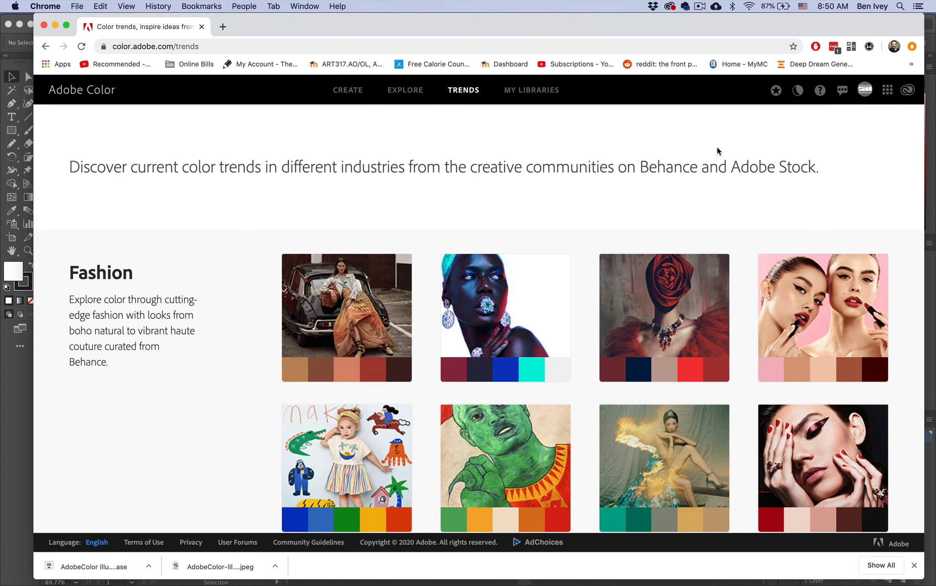
scroll(560, 277, down, 3)
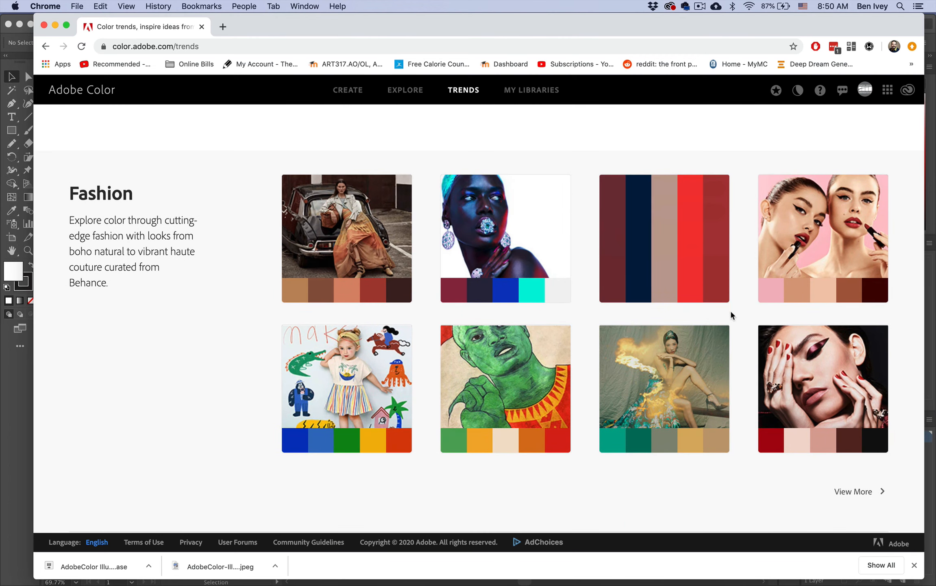
scroll(732, 315, down, 10)
scroll(740, 339, down, 10)
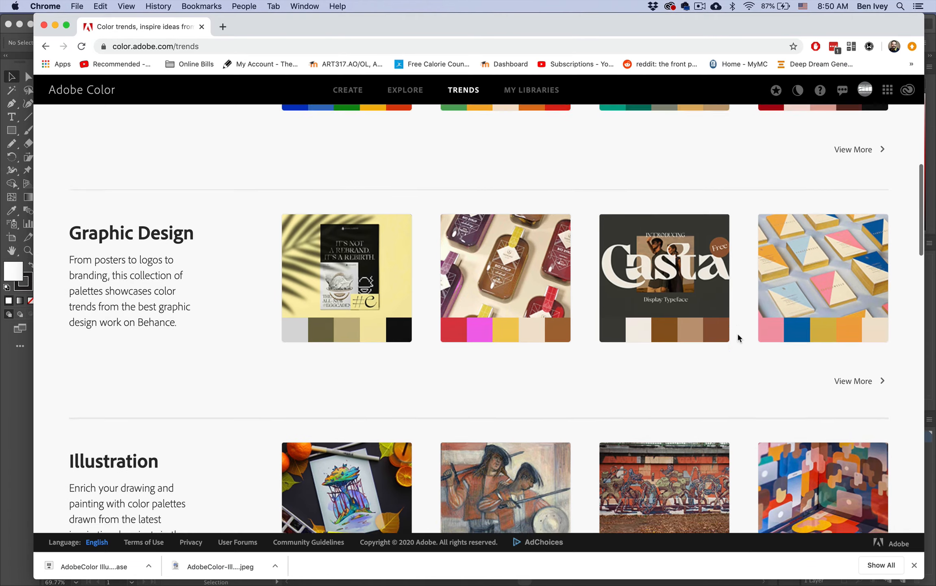
scroll(739, 339, down, 4)
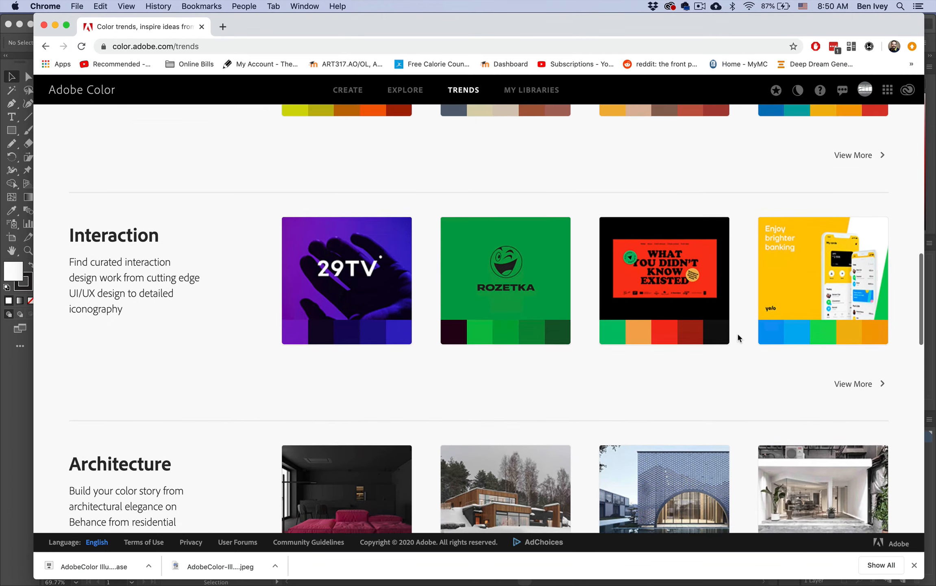
Open the blue, teal, yellow, orange and red Illustration palette and download it as ASE
scroll(740, 338, up, 7)
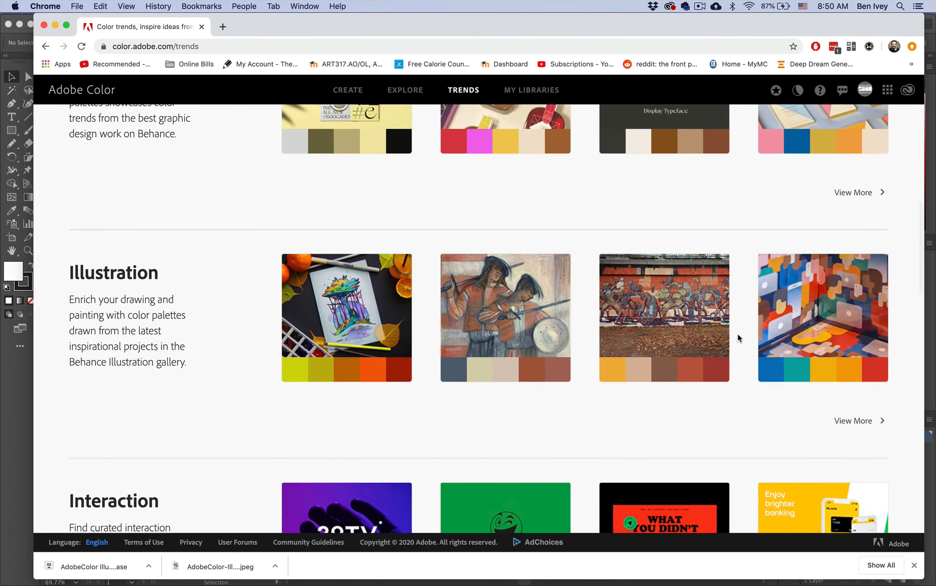
click(848, 290)
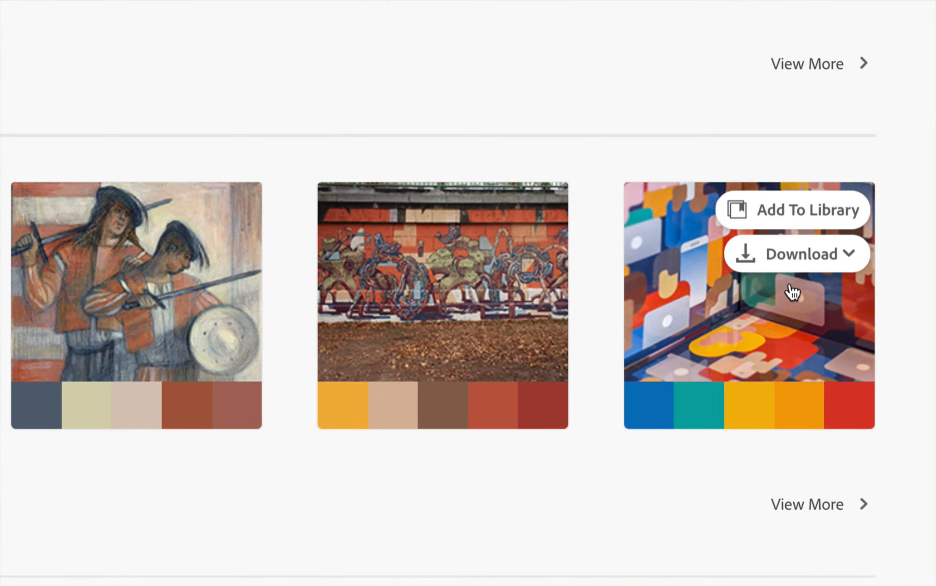
click(849, 290)
click(794, 353)
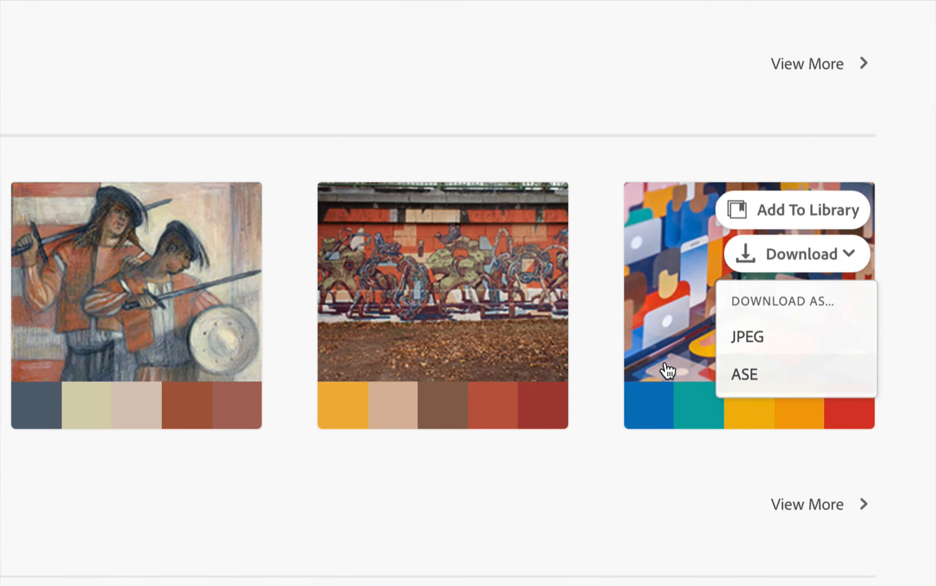
click(664, 371)
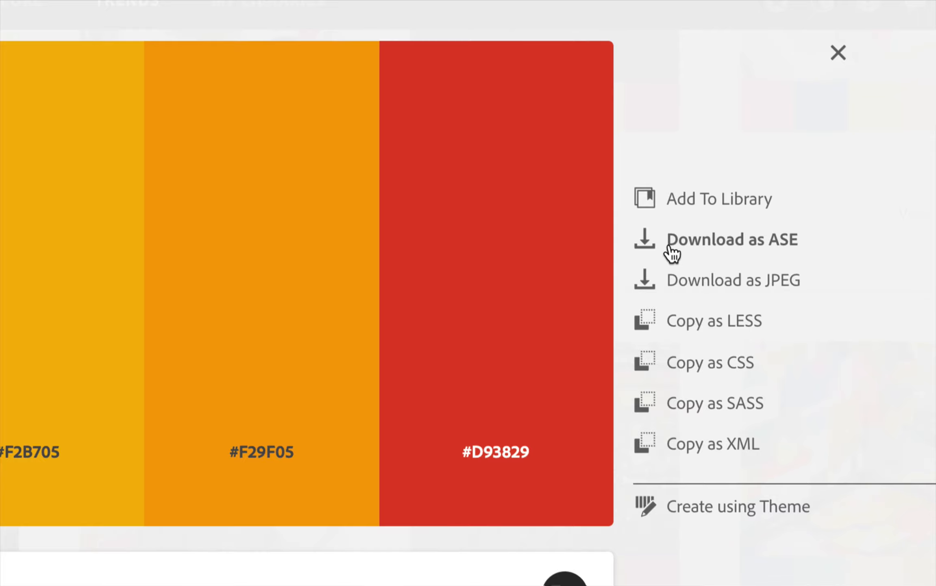
click(731, 246)
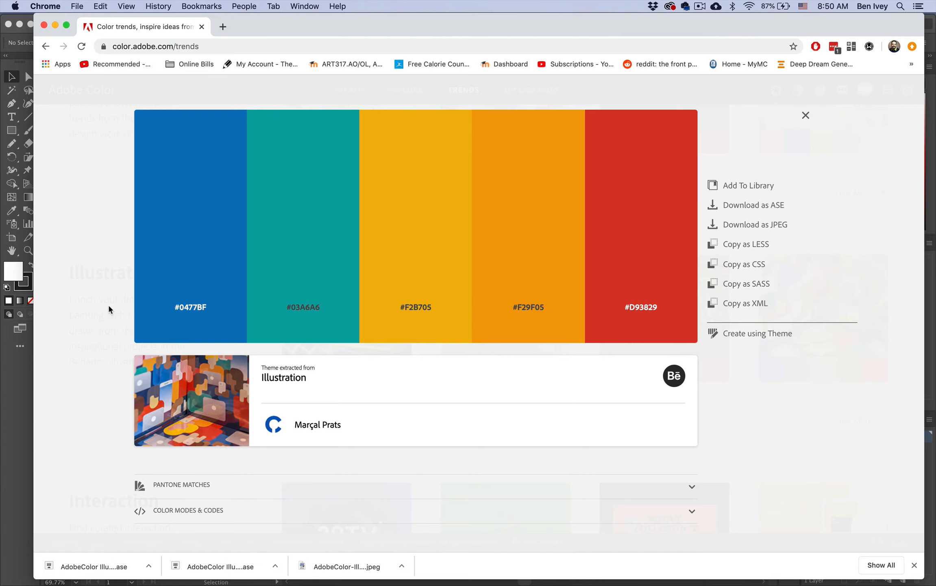
Switch to Illustrator and open AdobeColor Illustration.ase from Downloads as a swatch library
click(28, 419)
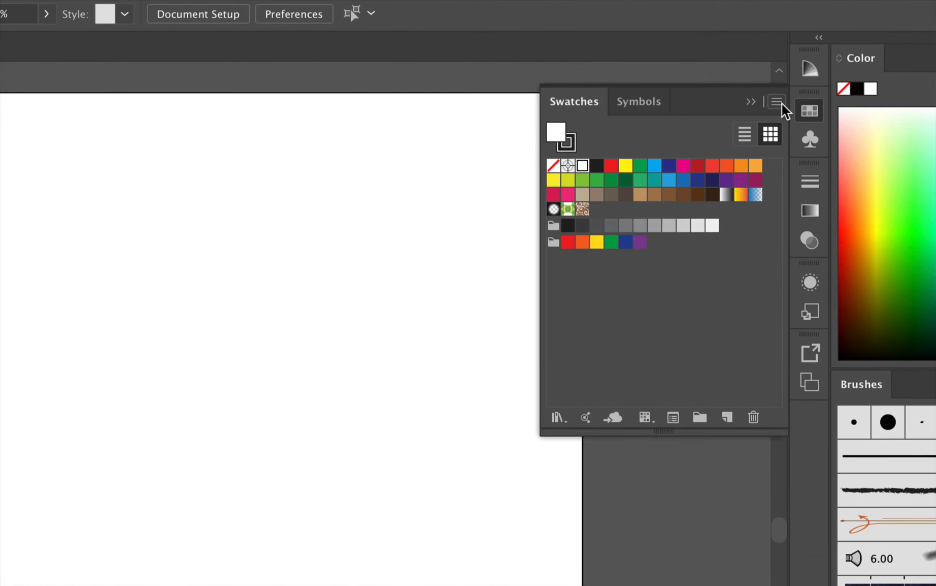
click(781, 103)
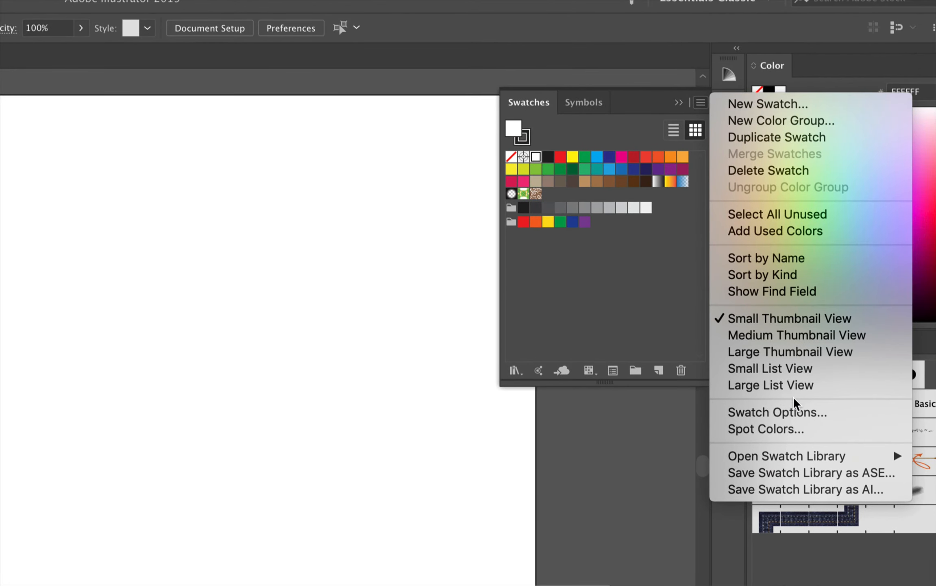
mouse_move(789, 453)
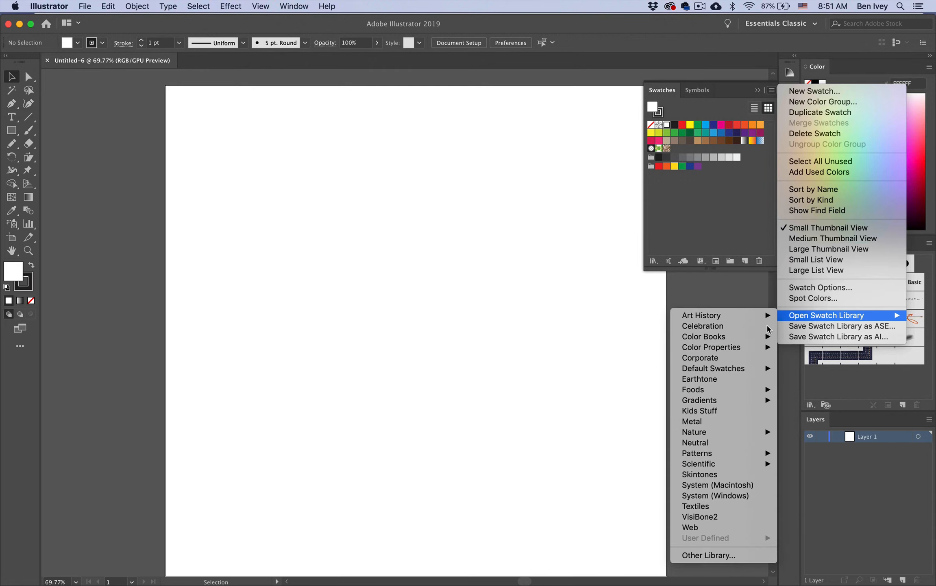
click(709, 556)
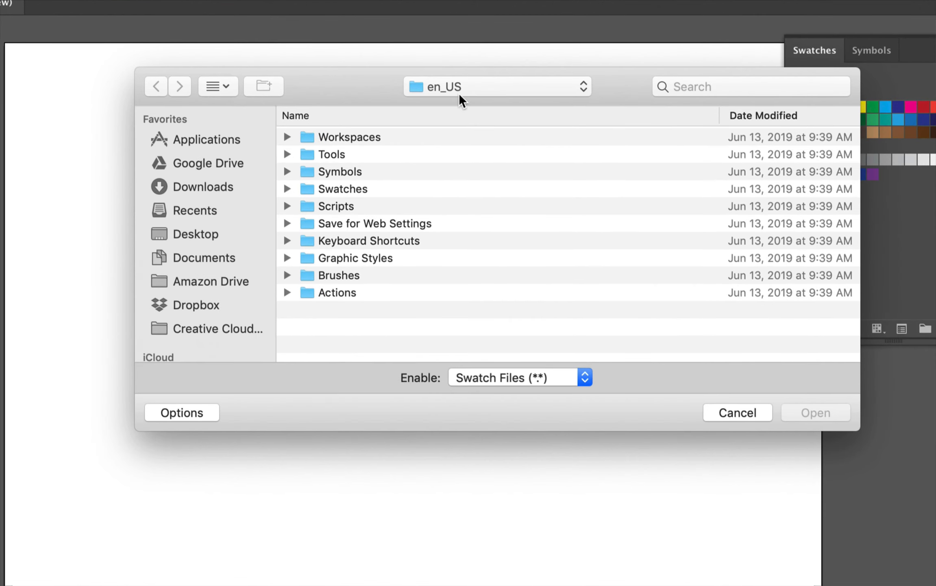
click(444, 115)
click(458, 92)
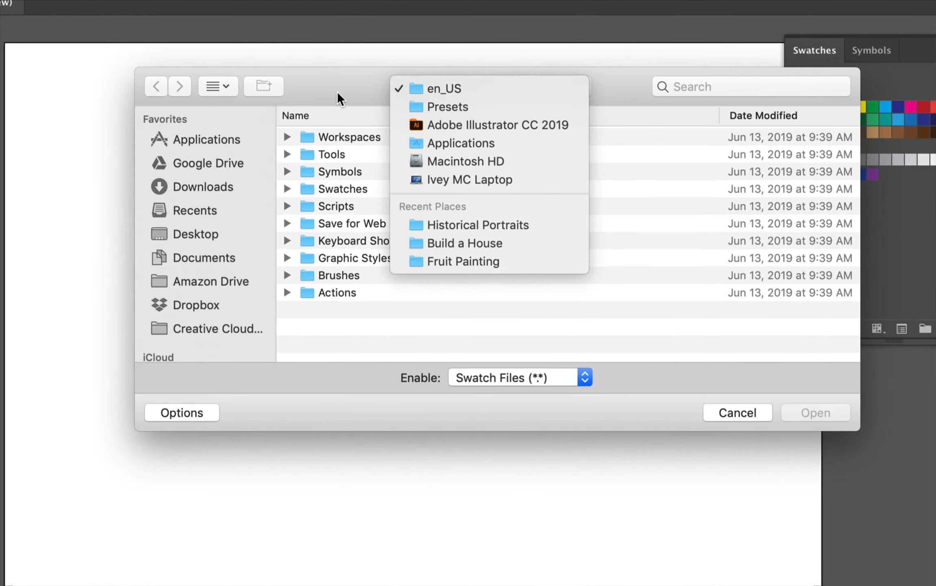
click(195, 191)
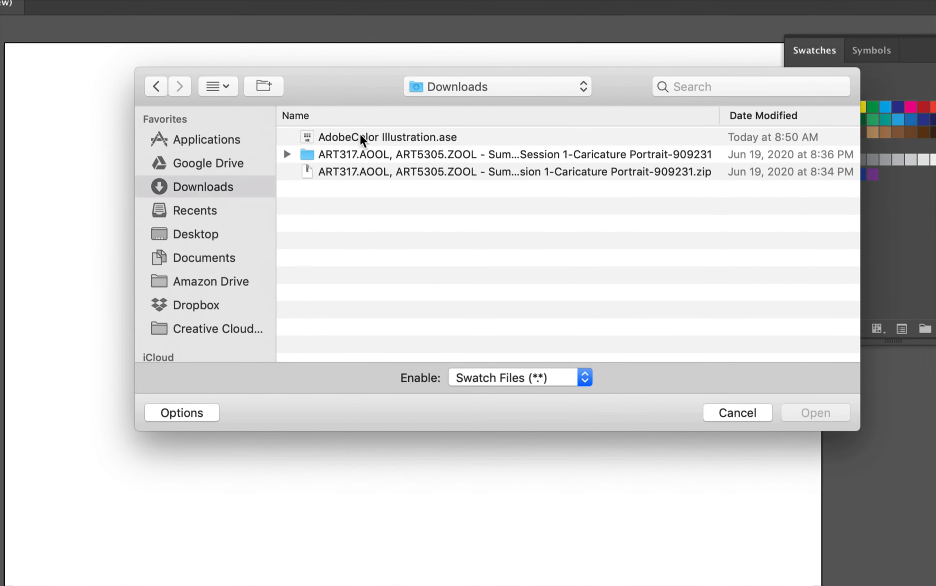
click(412, 140)
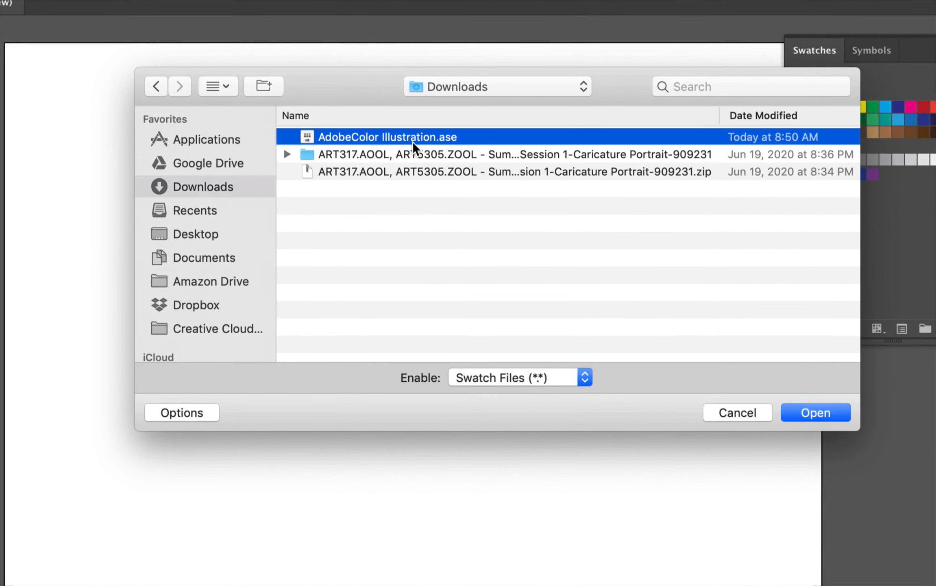
click(815, 412)
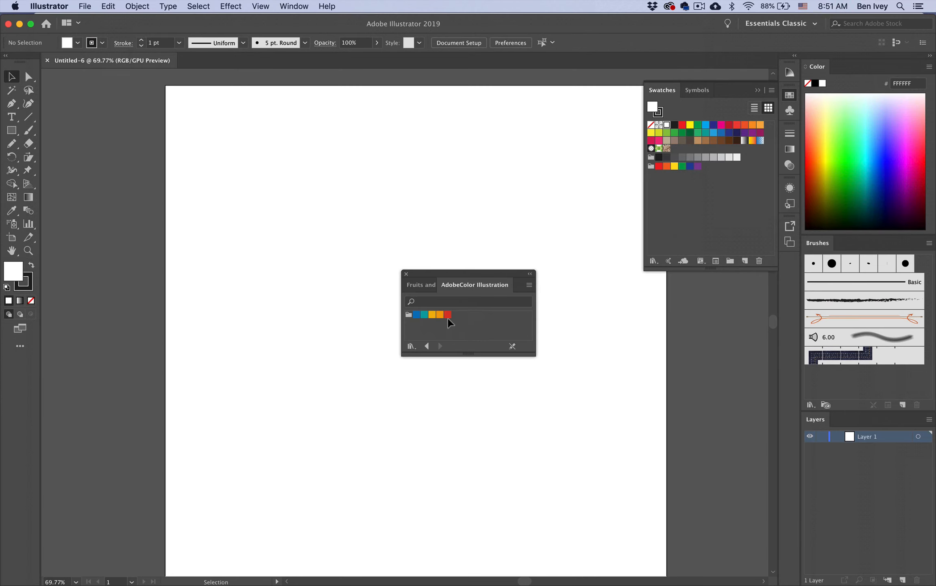
Add the AdobeColor Illustration color group to the document swatches, close its library, and clear the swatch selection
click(409, 314)
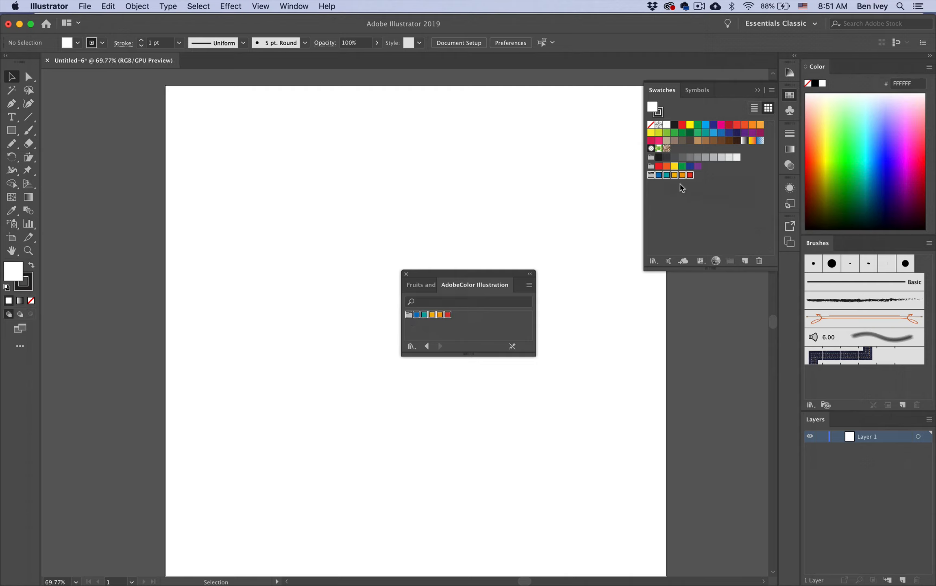
click(406, 274)
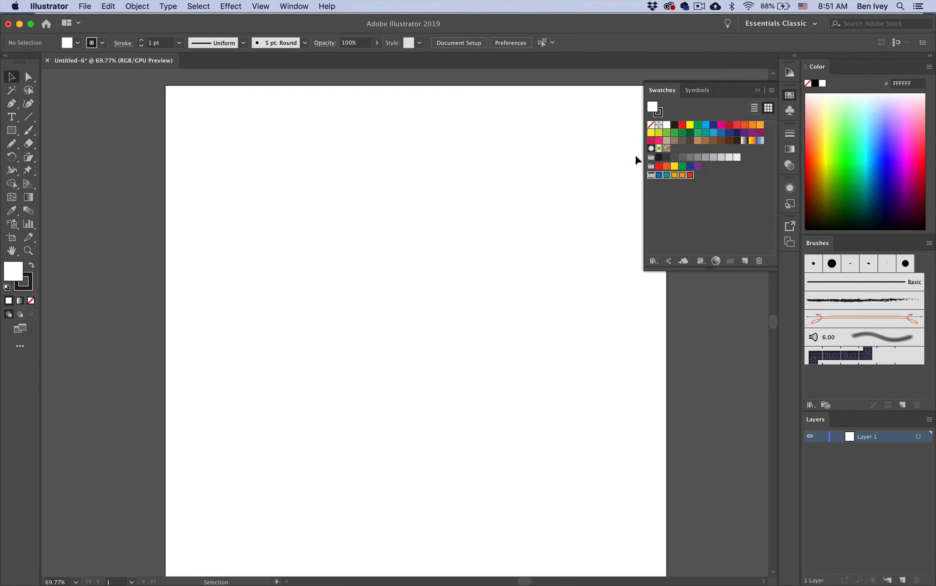
click(682, 190)
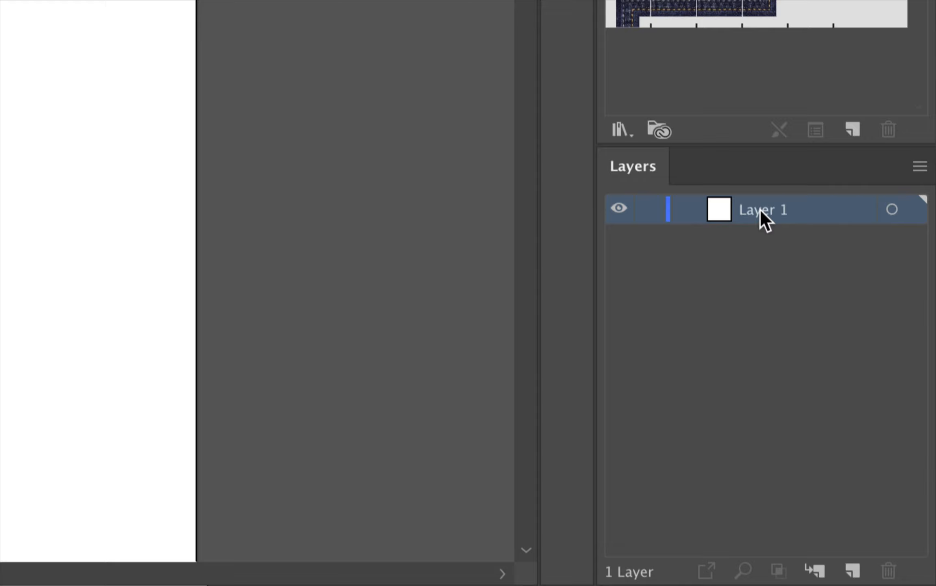
Rename Layer 1 as Window
double_click(760, 209)
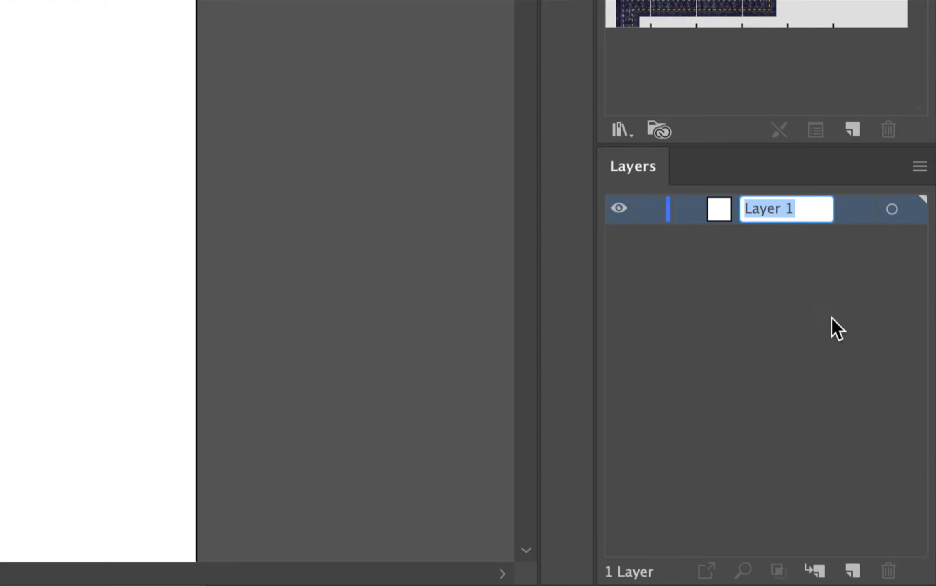
text(Window)
key(Return)
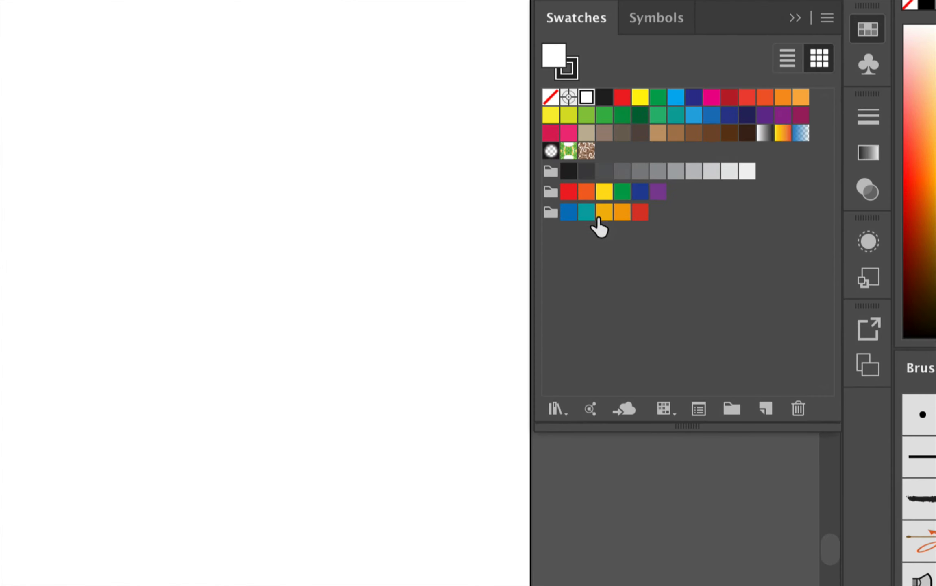
Draw a rectangle filled with the palette's teal, 03A6A6, covering the whole artboard, and deselect it
click(666, 174)
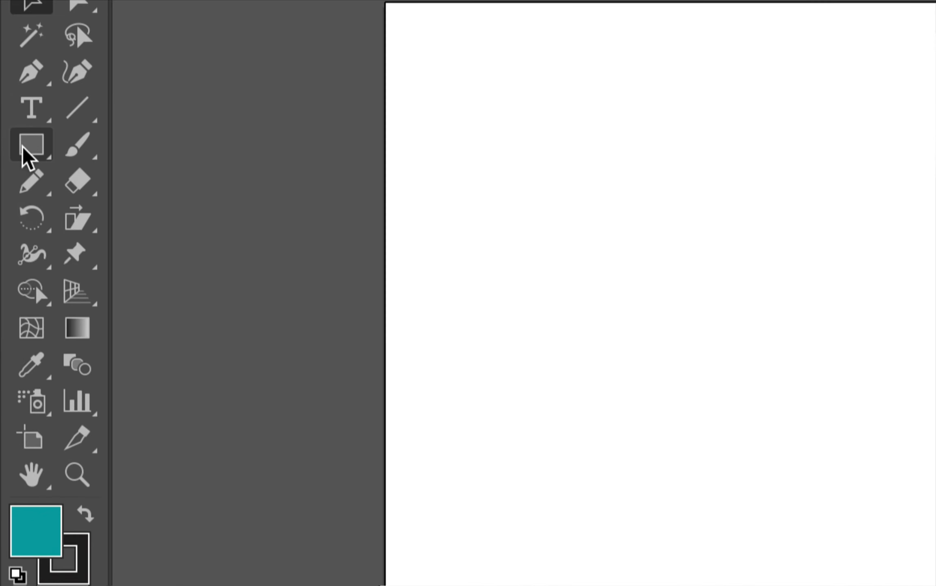
click(25, 147)
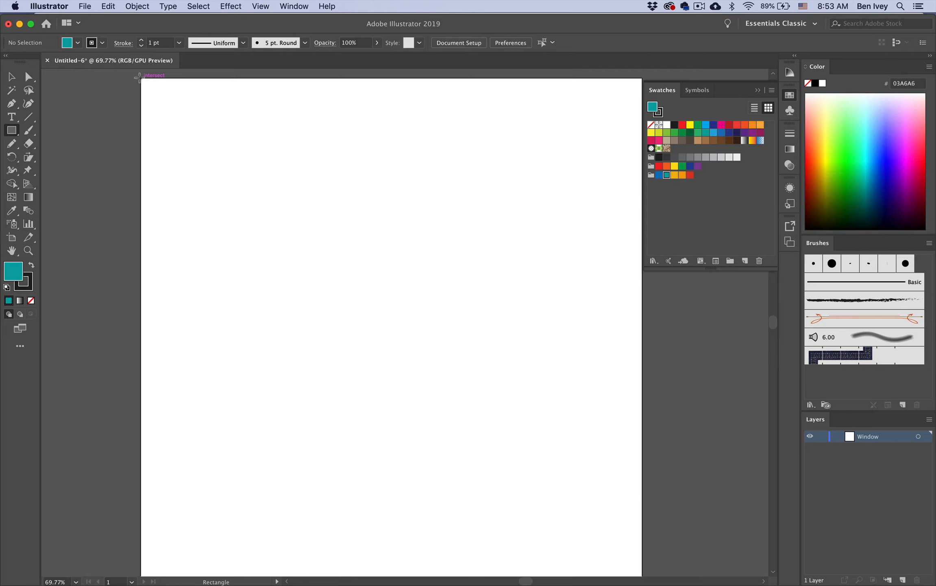
drag(140, 78, 642, 574)
click(11, 76)
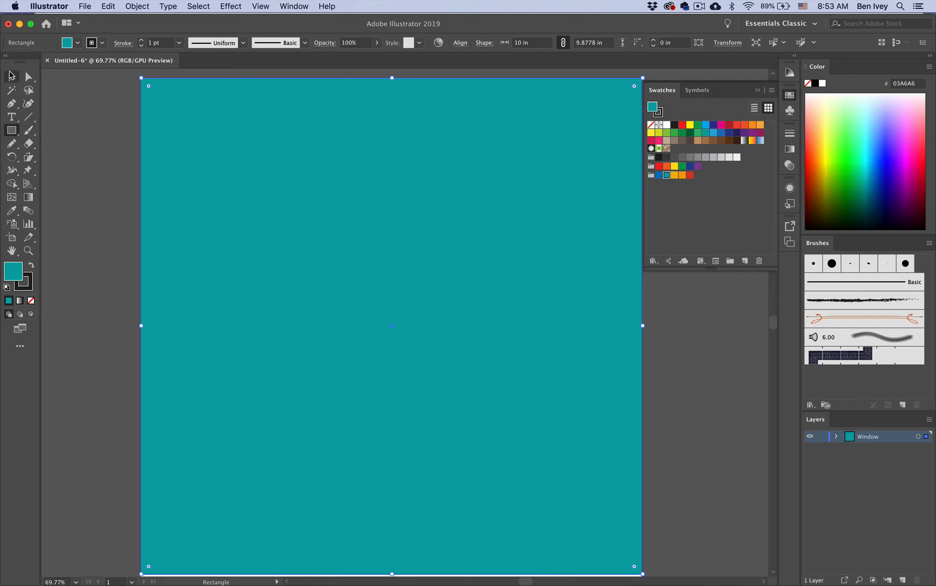
drag(393, 559, 393, 559)
click(679, 466)
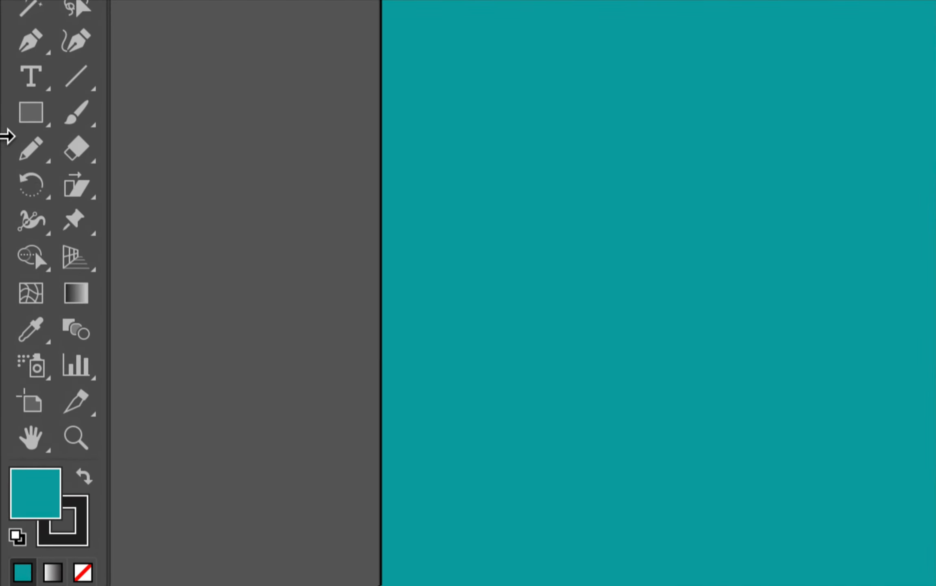
Choose the Pencil tool and set the fill to dark red, BE1E2D, with the whole artboard in view
click(30, 159)
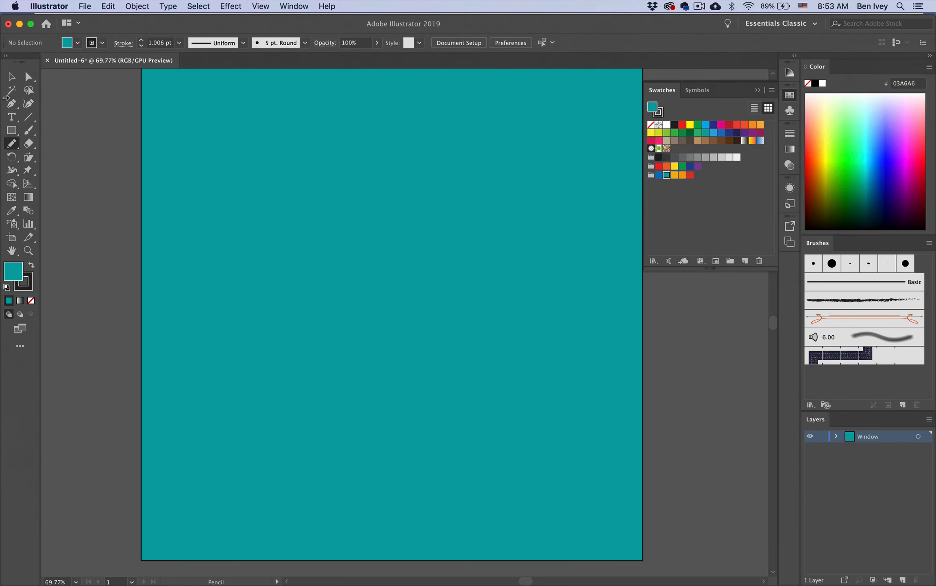
click(729, 126)
scroll(437, 138, right, 3)
scroll(437, 138, up, 2)
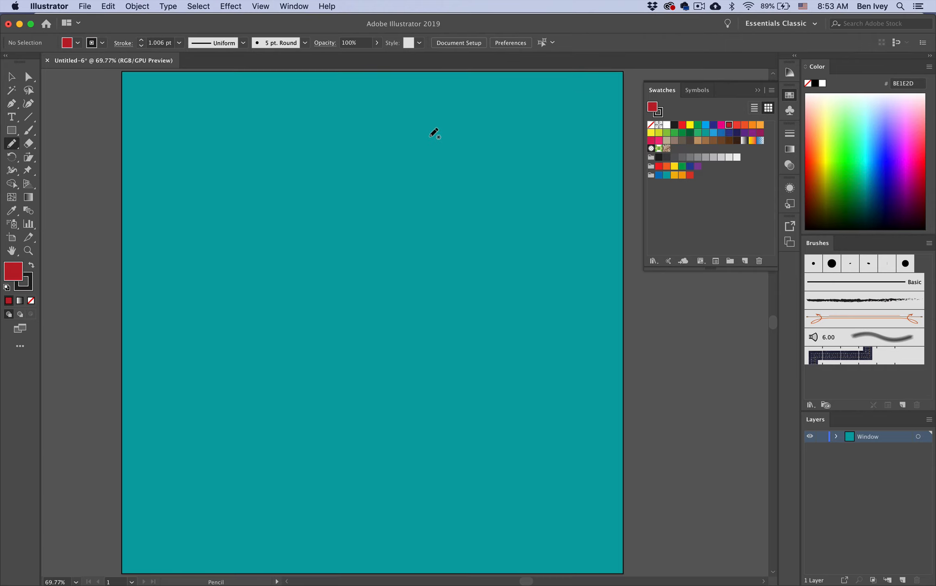
scroll(432, 133, down, 2)
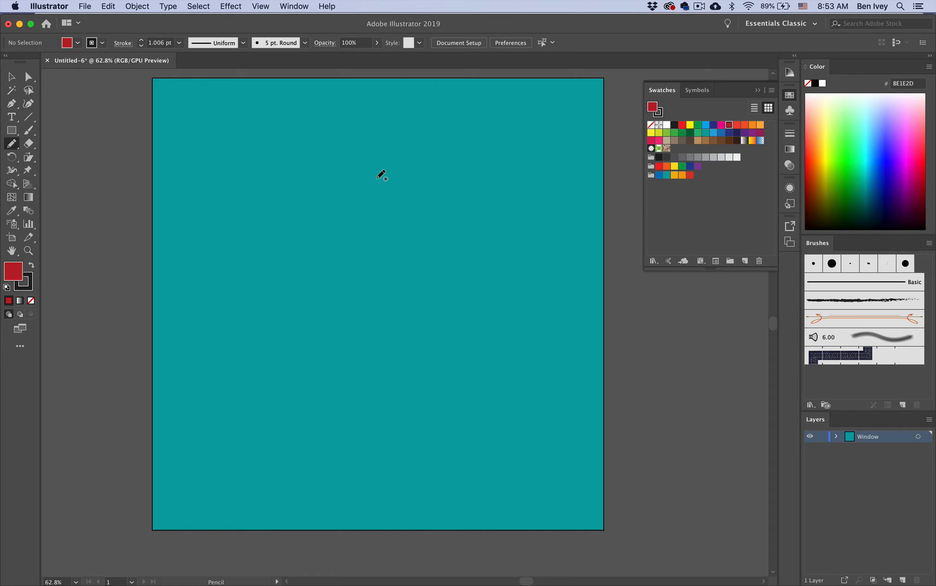
mouse_move(376, 242)
mouse_down()
mouse_move(391, 320)
mouse_move(383, 237)
mouse_up()
key(super+z)
drag(410, 103, 294, 126)
drag(562, 281, 535, 174)
key(super+z)
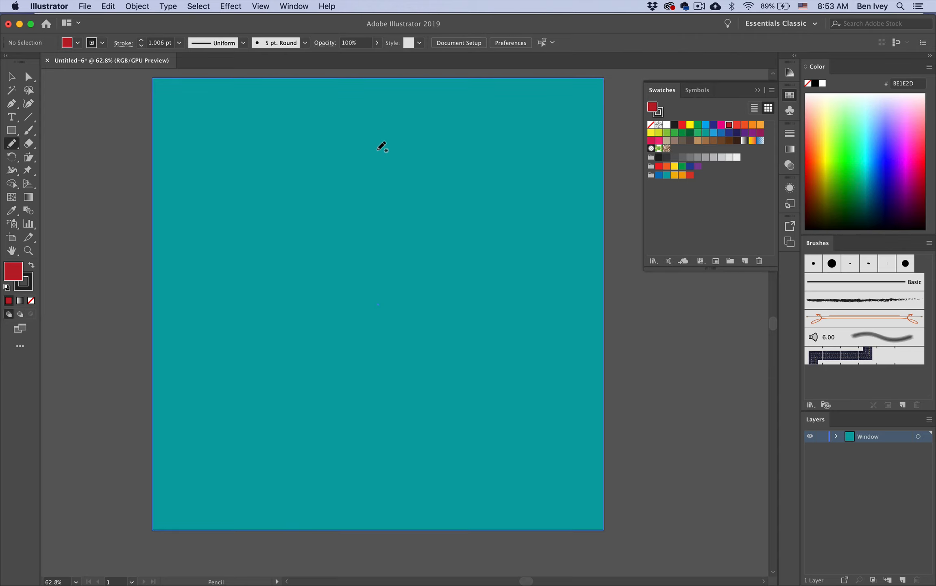
Draw a closed, wavy dark red blob about 7.8 x 7.6 in freehand over the middle of the teal background
drag(404, 116, 353, 128)
mouse_move(209, 329)
mouse_down()
mouse_move(201, 369)
mouse_move(226, 401)
mouse_move(285, 439)
mouse_move(363, 441)
mouse_move(423, 461)
mouse_move(466, 451)
mouse_up()
drag(533, 245, 522, 224)
mouse_move(509, 154)
mouse_down()
mouse_move(452, 121)
mouse_move(407, 117)
mouse_up()
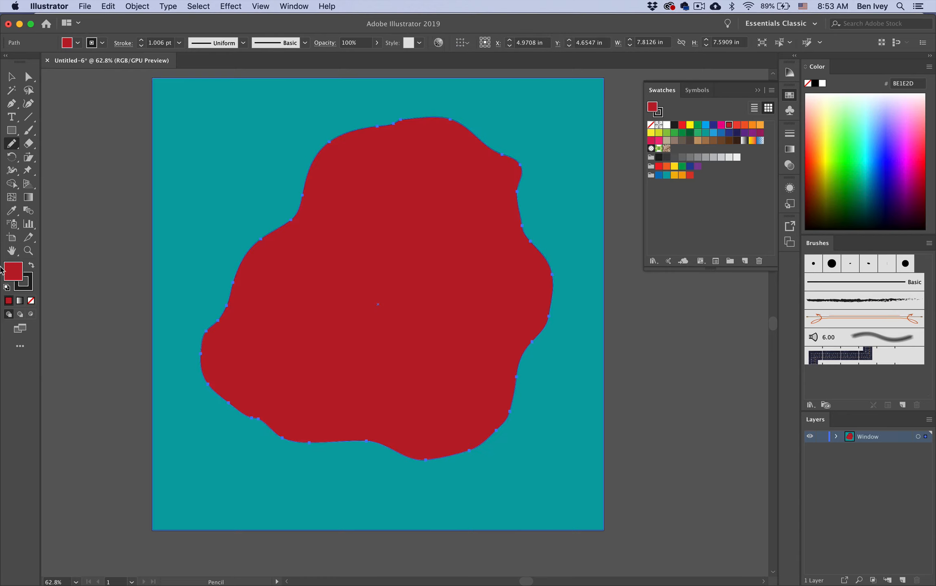
Enlarge the red blob to about 8.64 x 8.68 in, rotate it slightly counterclockwise, and center it horizontally on the artboard
click(11, 76)
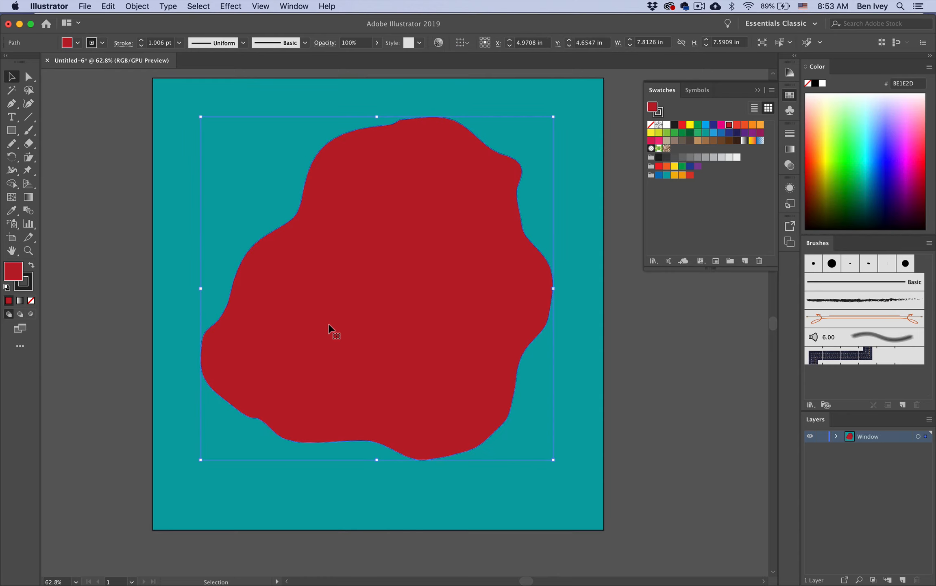
drag(377, 459, 377, 481)
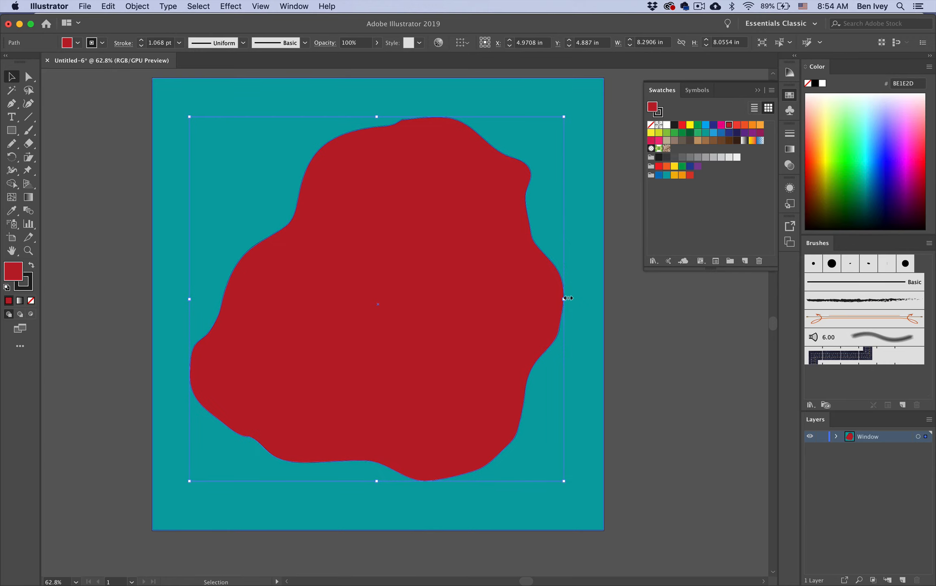
drag(570, 297, 566, 273)
drag(193, 328, 176, 329)
drag(403, 493, 402, 498)
drag(442, 414, 445, 416)
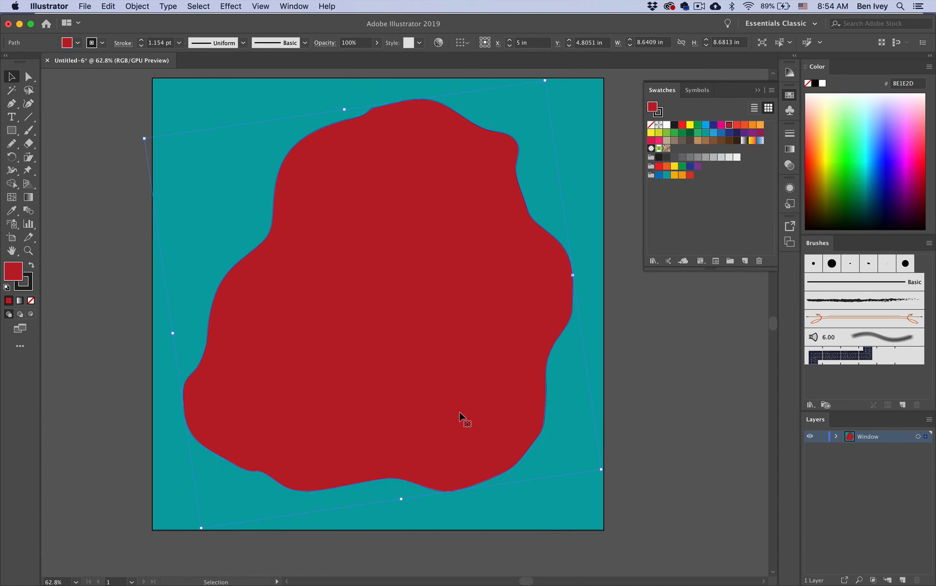
Smooth the bumps along the red blob's upper edge with the Smooth tool
click(86, 212)
click(335, 216)
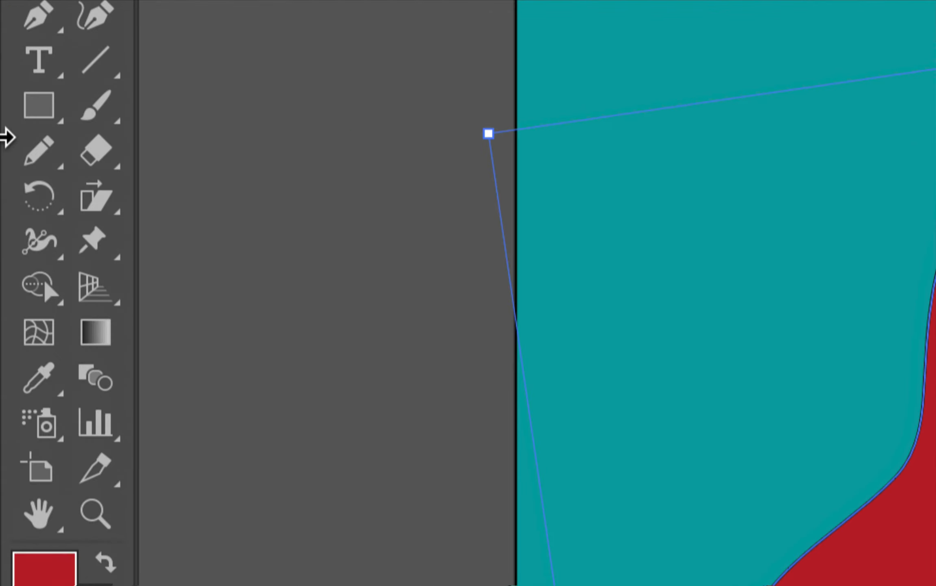
click(10, 145)
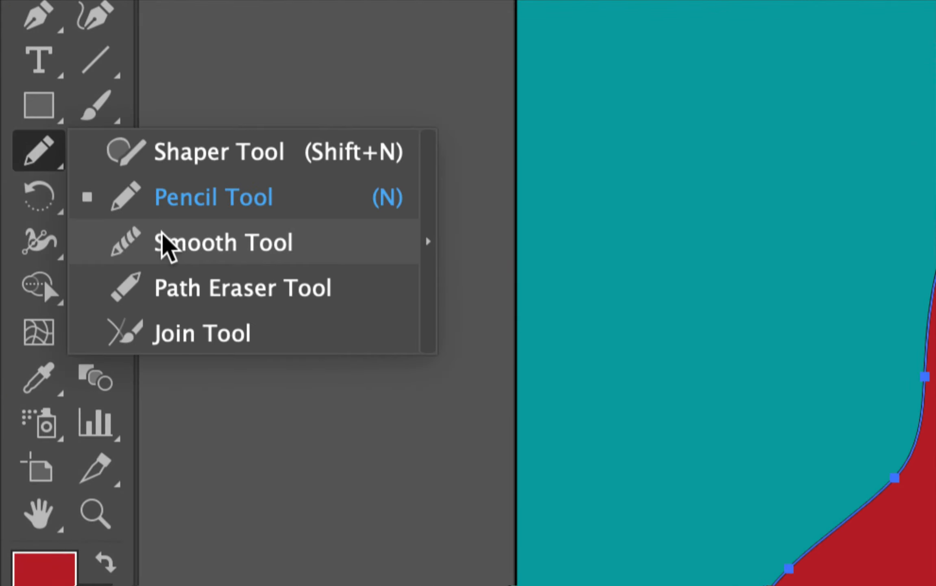
click(165, 243)
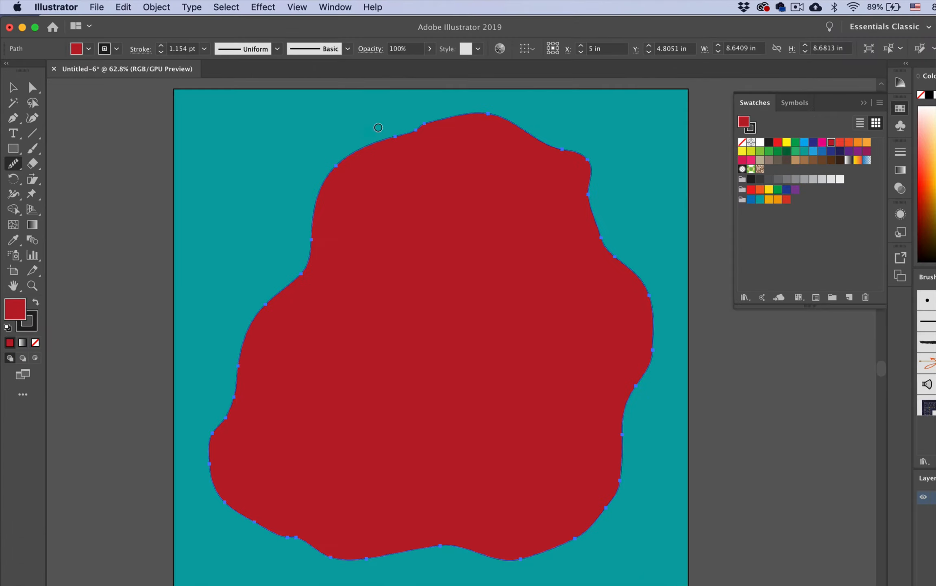
scroll(447, 127, up, 3)
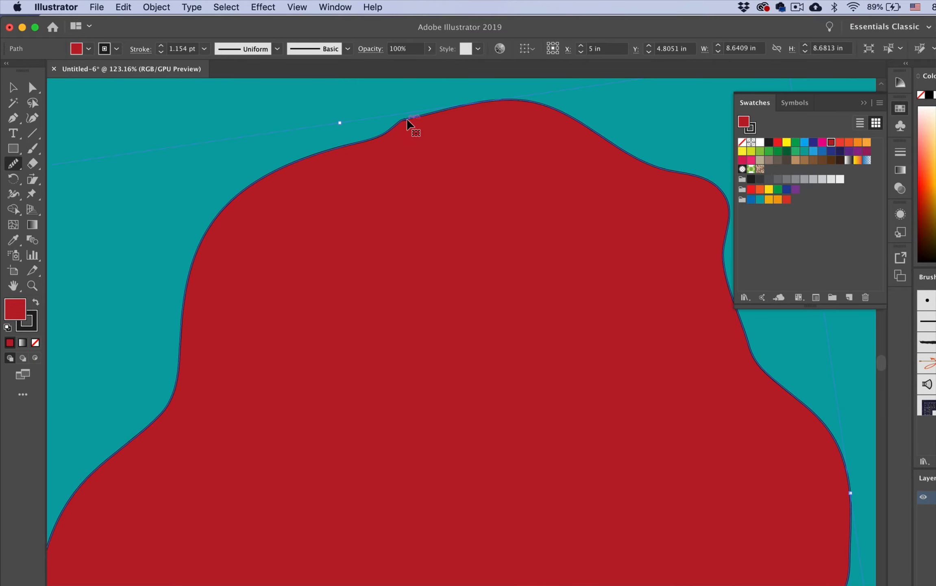
drag(395, 127, 451, 105)
mouse_move(389, 139)
mouse_down()
mouse_move(471, 103)
mouse_move(453, 114)
mouse_move(561, 117)
mouse_move(707, 187)
mouse_up()
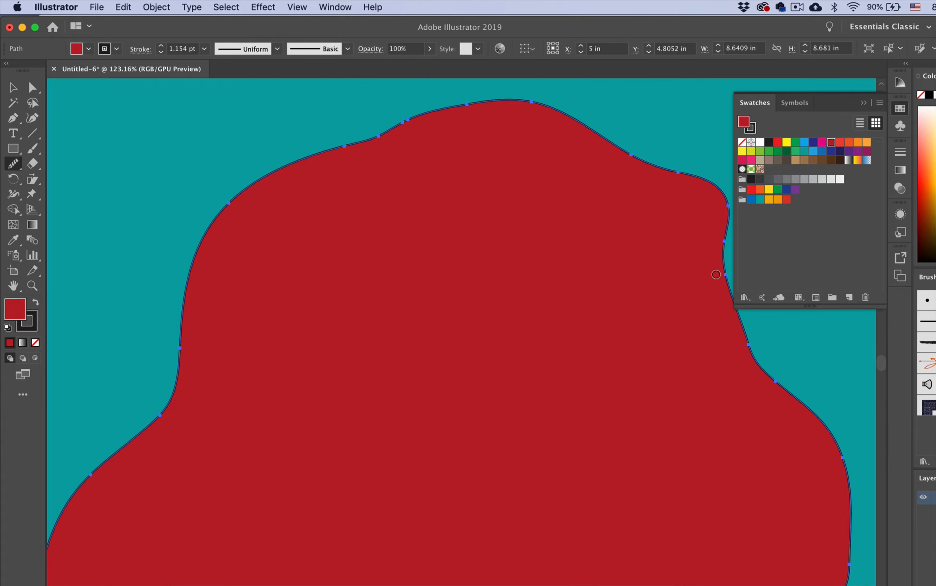
Smooth the bumps along the red blob's lower-left and left edges with the Smooth tool
scroll(632, 335, down, 10)
scroll(631, 335, right, 7)
scroll(632, 335, down, 15)
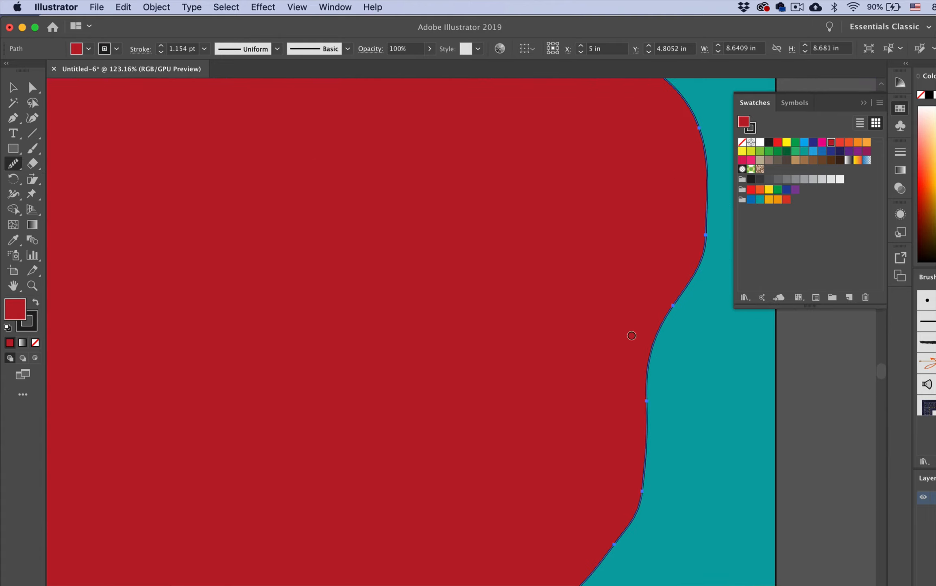
scroll(631, 335, left, 5)
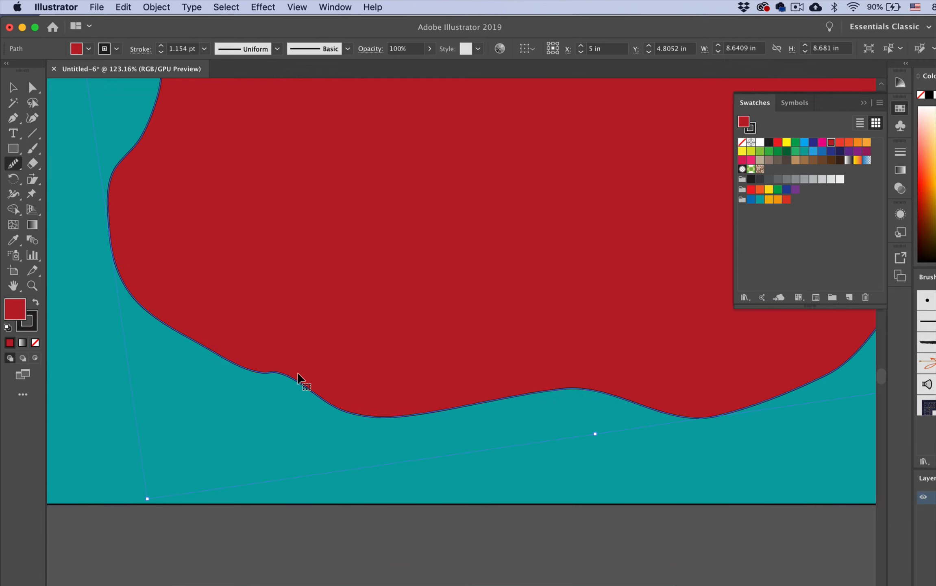
mouse_move(258, 374)
mouse_down()
mouse_move(339, 403)
mouse_move(288, 369)
mouse_move(331, 396)
mouse_move(230, 359)
mouse_move(312, 412)
mouse_move(245, 363)
mouse_up()
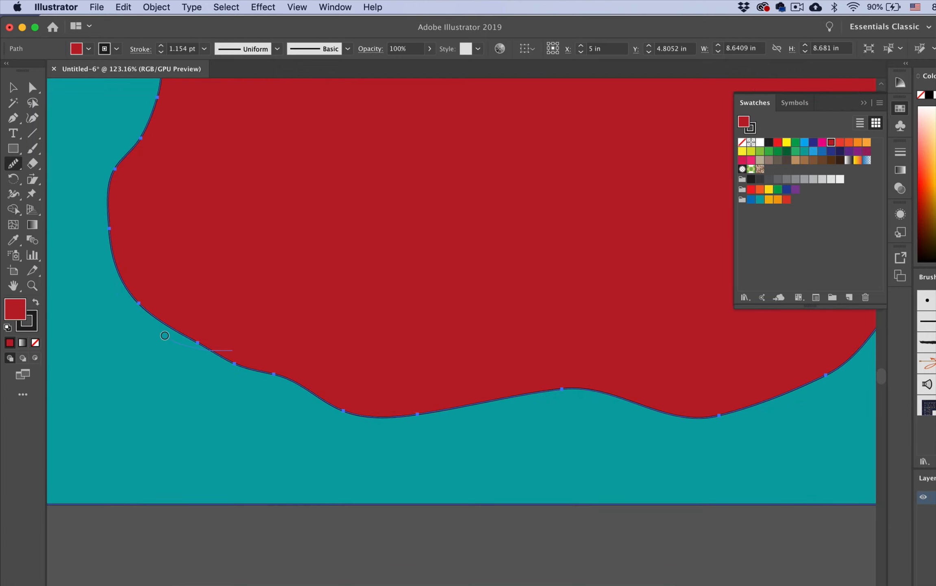
mouse_move(165, 336)
mouse_down()
mouse_move(105, 203)
mouse_move(105, 216)
mouse_up()
drag(161, 110, 151, 232)
scroll(152, 232, up, 5)
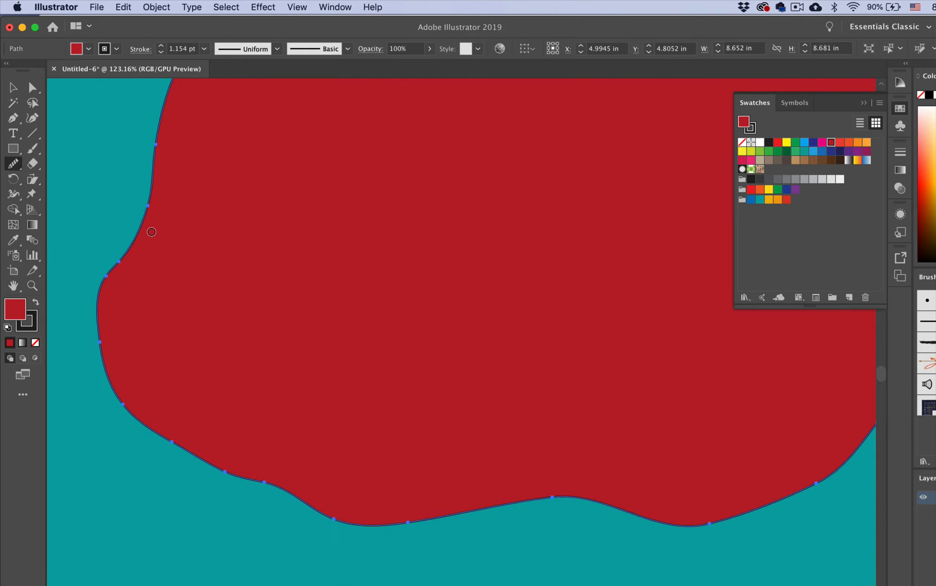
mouse_move(156, 163)
mouse_down()
mouse_move(127, 271)
mouse_move(157, 135)
mouse_up()
scroll(157, 134, up, 5)
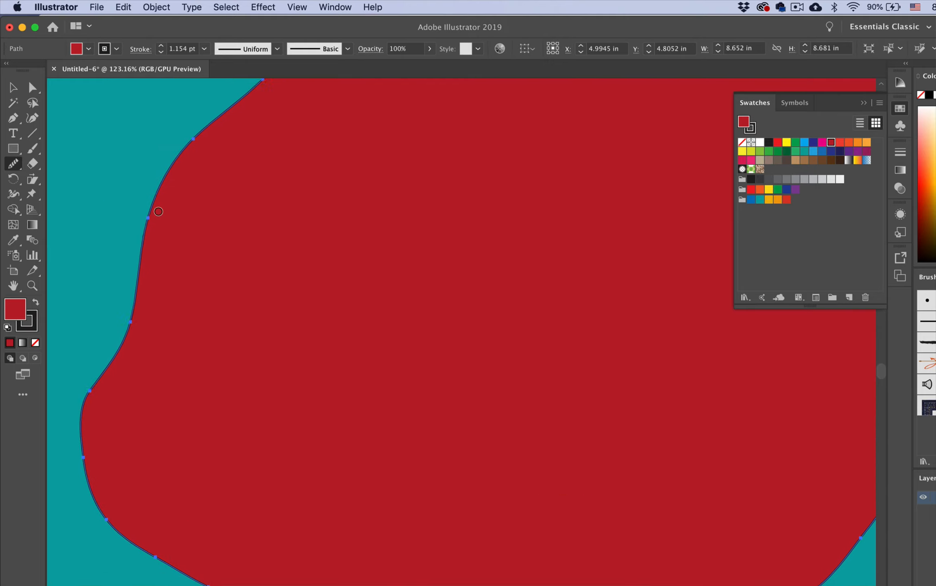
Smooth the remaining bumps along the red blob's upper-right corner and its upper-left side with the Smooth tool
drag(157, 212, 190, 152)
scroll(246, 125, down, 10)
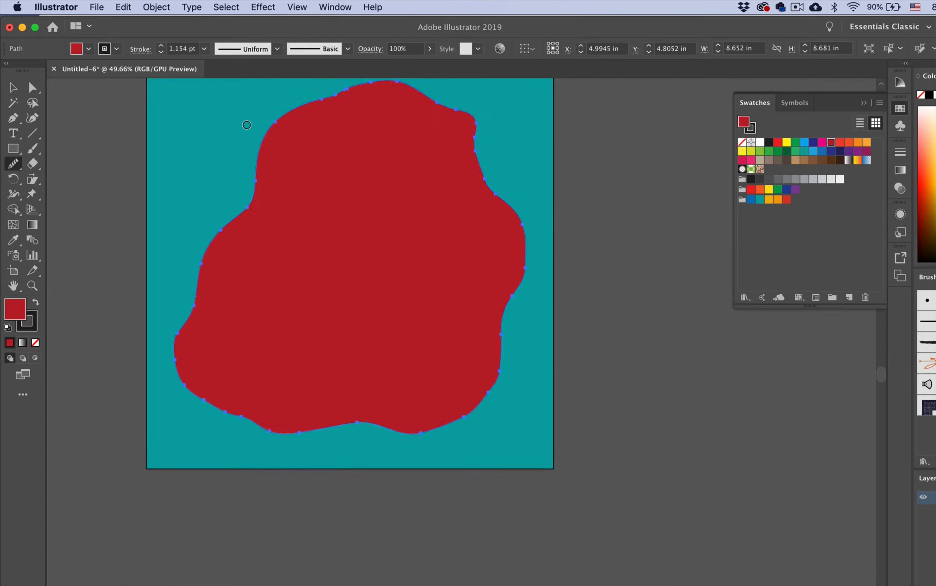
scroll(246, 125, up, 1)
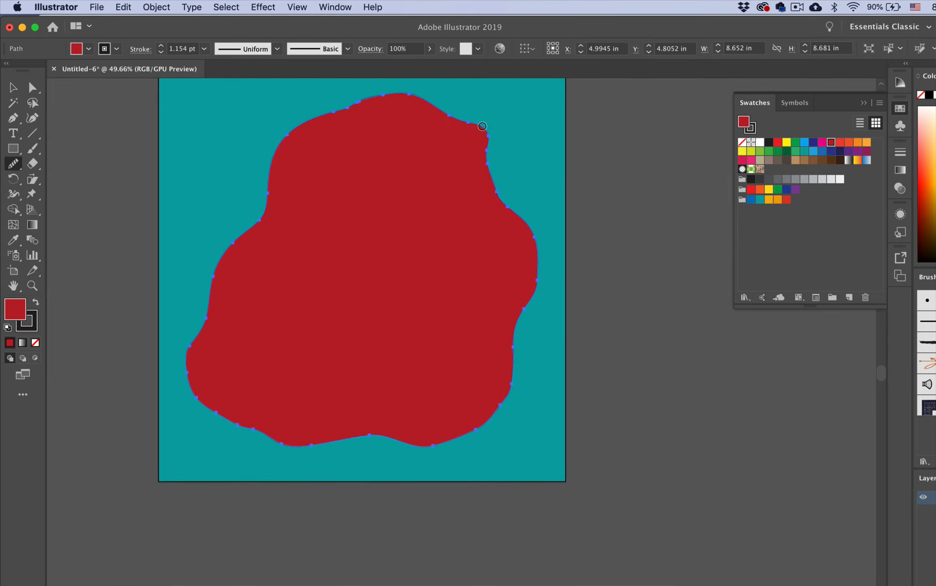
drag(482, 126, 491, 179)
mouse_move(442, 139)
mouse_down()
mouse_move(453, 122)
mouse_move(486, 179)
mouse_move(487, 160)
mouse_move(499, 204)
mouse_move(475, 128)
mouse_move(492, 158)
mouse_up()
mouse_move(360, 102)
mouse_down()
mouse_move(345, 124)
mouse_move(273, 163)
mouse_move(235, 260)
mouse_up()
Scale the red blob down to about 8.23 x 8.26 in and center it on the artboard at X 5 in, Y 5 in
click(13, 87)
scroll(191, 240, up, 3)
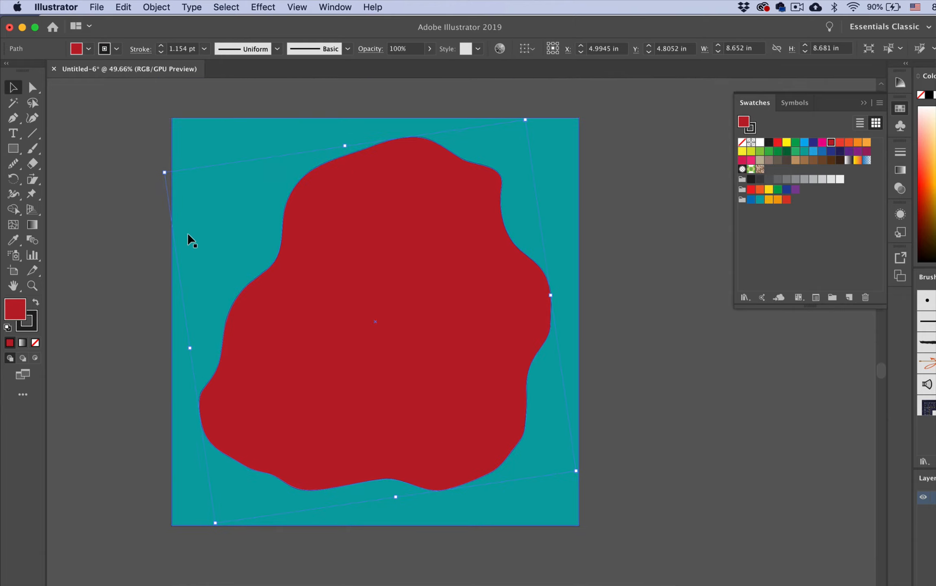
alt+scroll(191, 240, up, 3)
scroll(191, 240, down, 3)
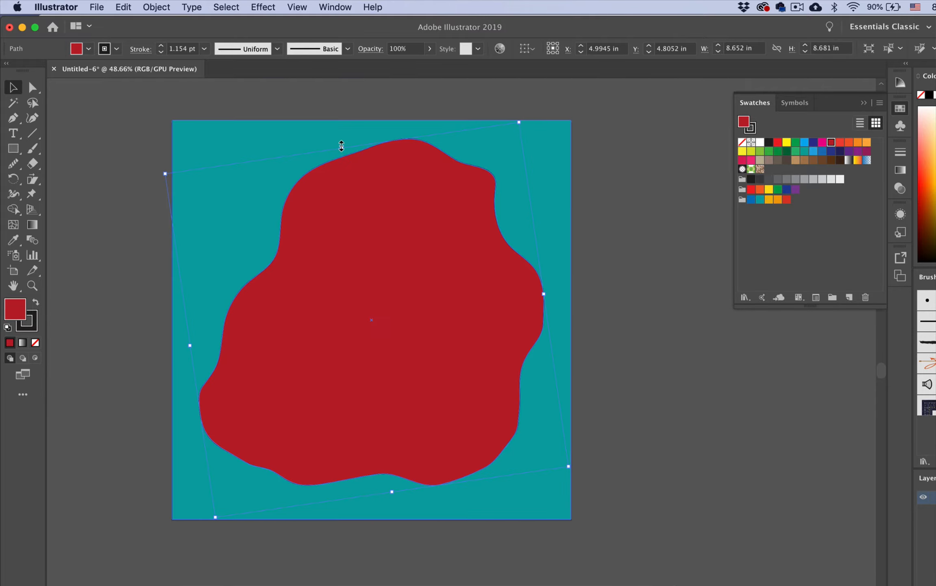
drag(341, 145, 344, 168)
drag(364, 207, 361, 203)
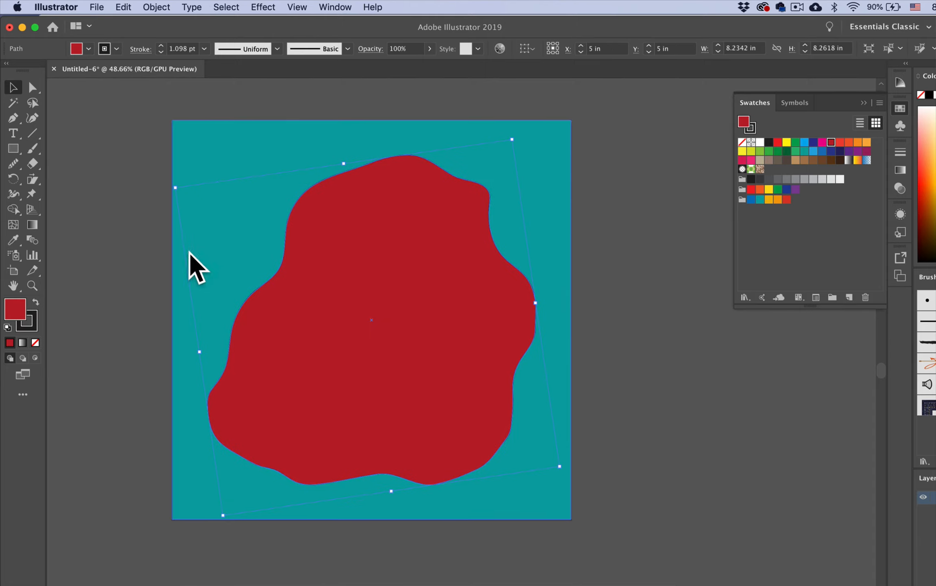
click(126, 260)
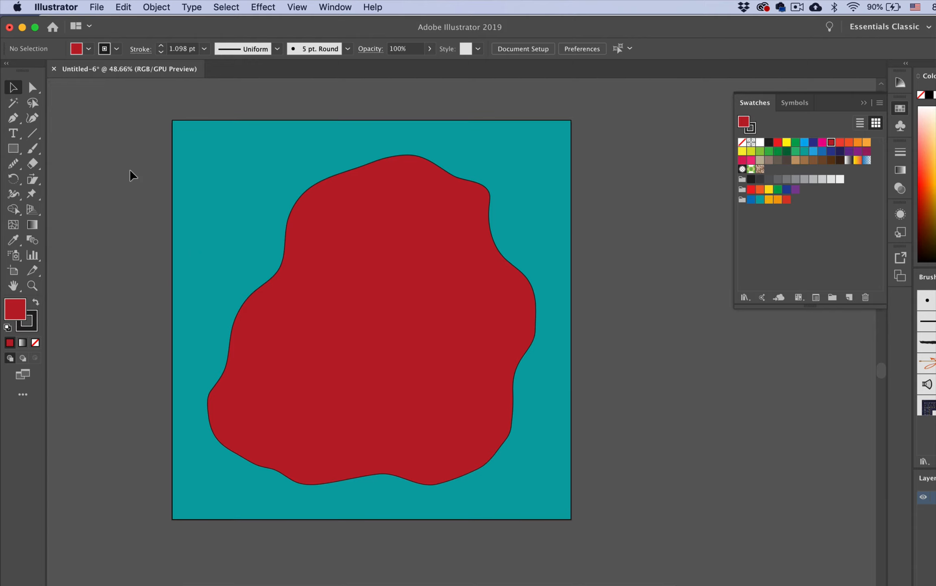
Cut the red blob out of the teal background square with the Pathfinder Minus Front operation
drag(130, 171, 444, 442)
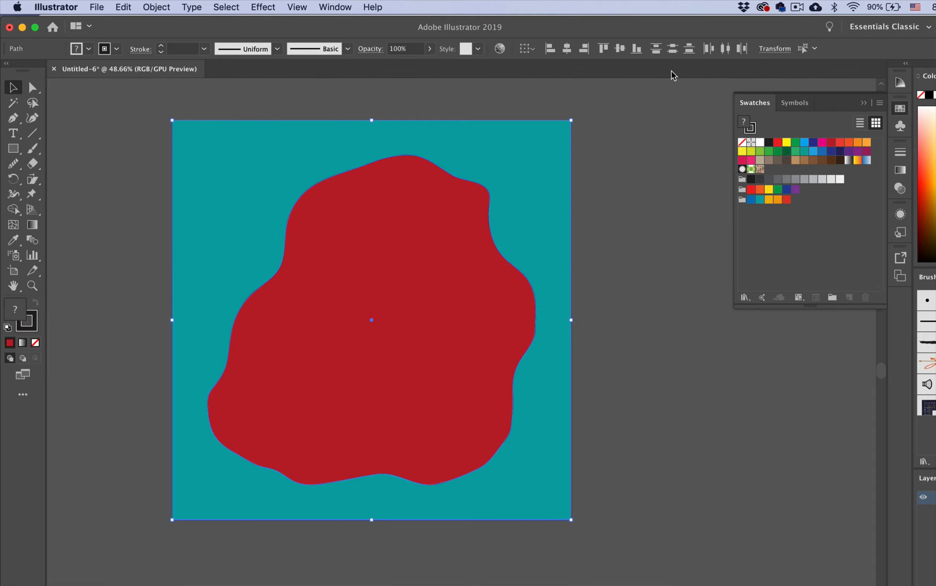
click(297, 7)
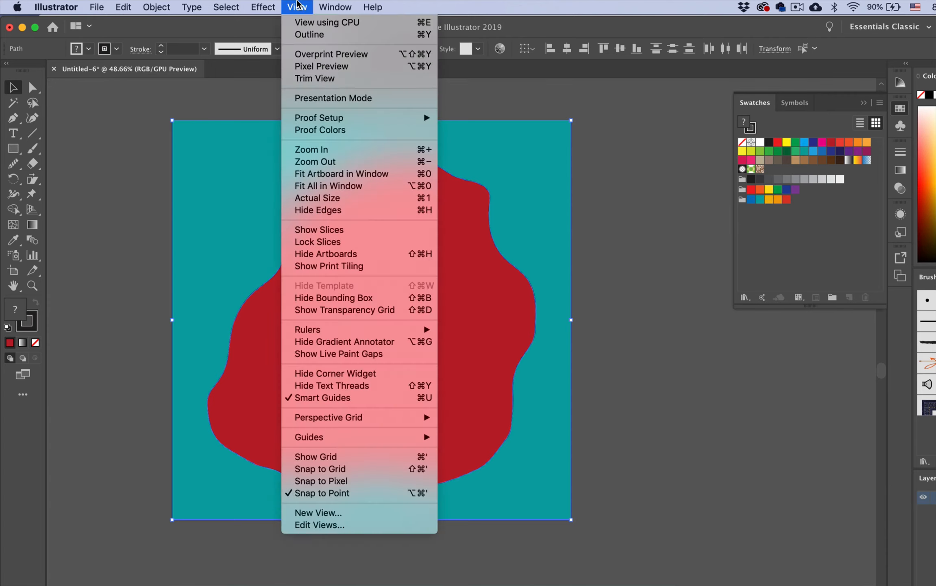
mouse_move(334, 7)
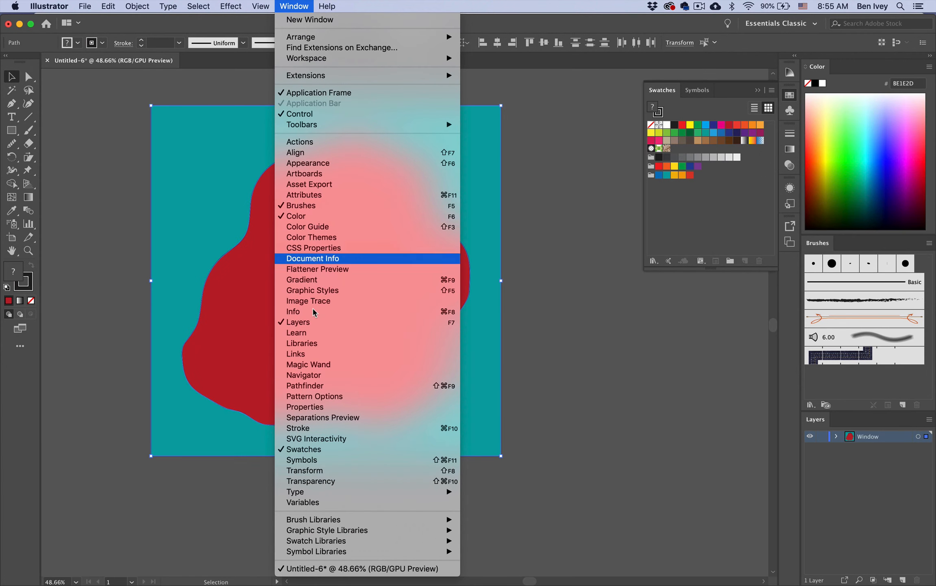
click(357, 386)
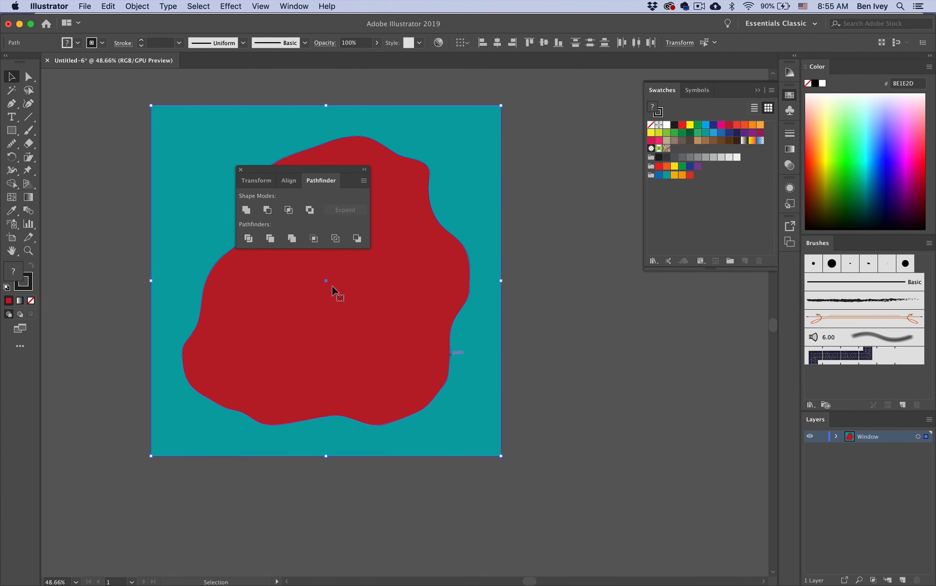
drag(284, 179, 532, 192)
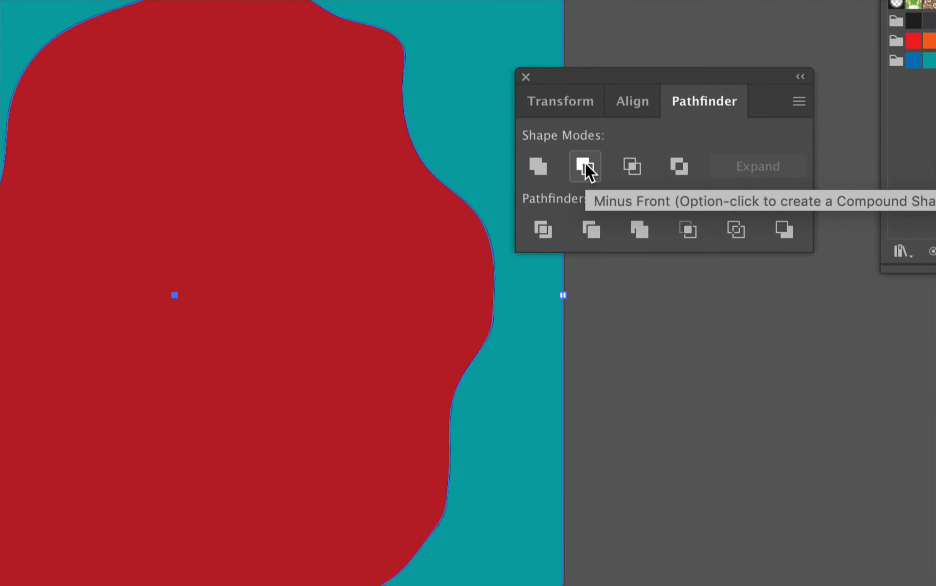
click(586, 163)
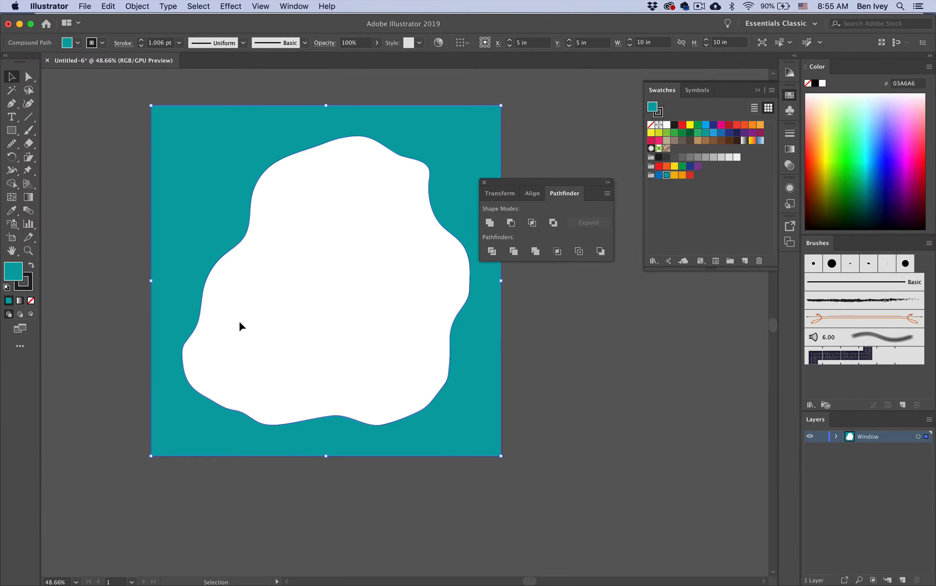
Remove the stroke from the teal cut-out frame, keeping its teal fill
click(104, 286)
click(175, 255)
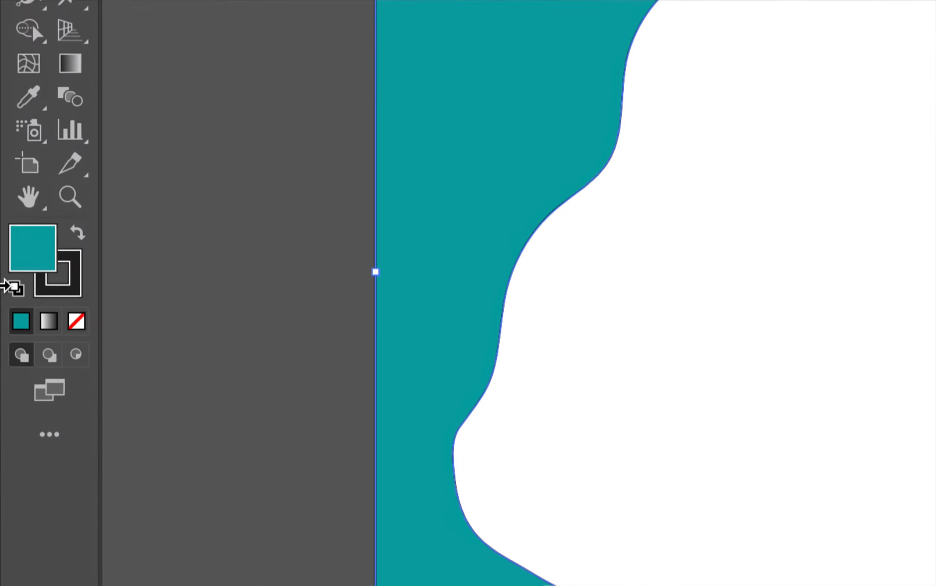
click(77, 295)
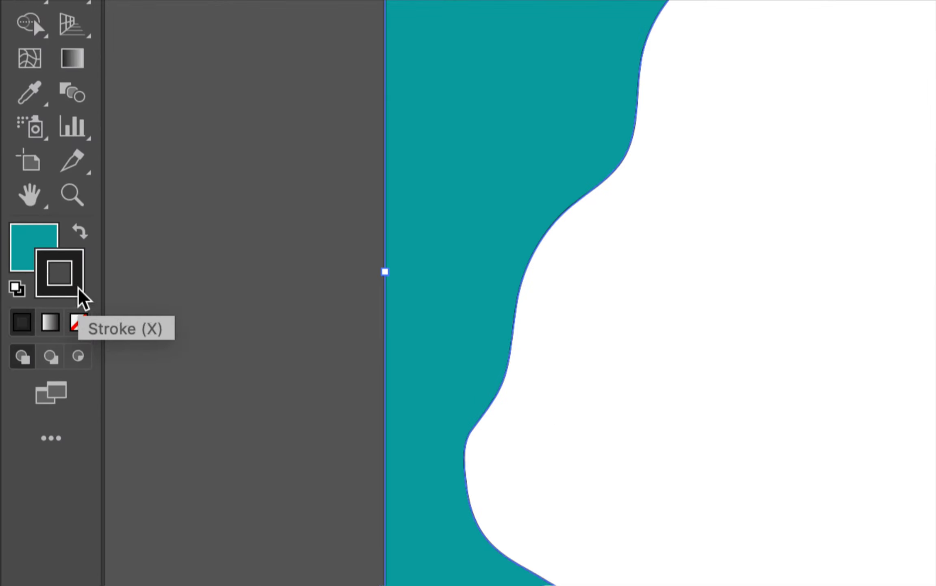
click(79, 322)
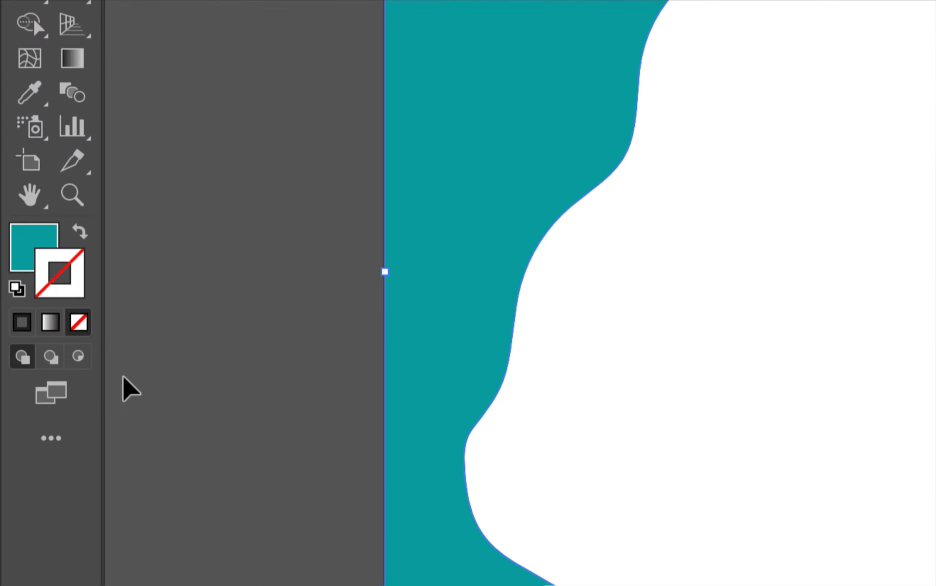
click(18, 235)
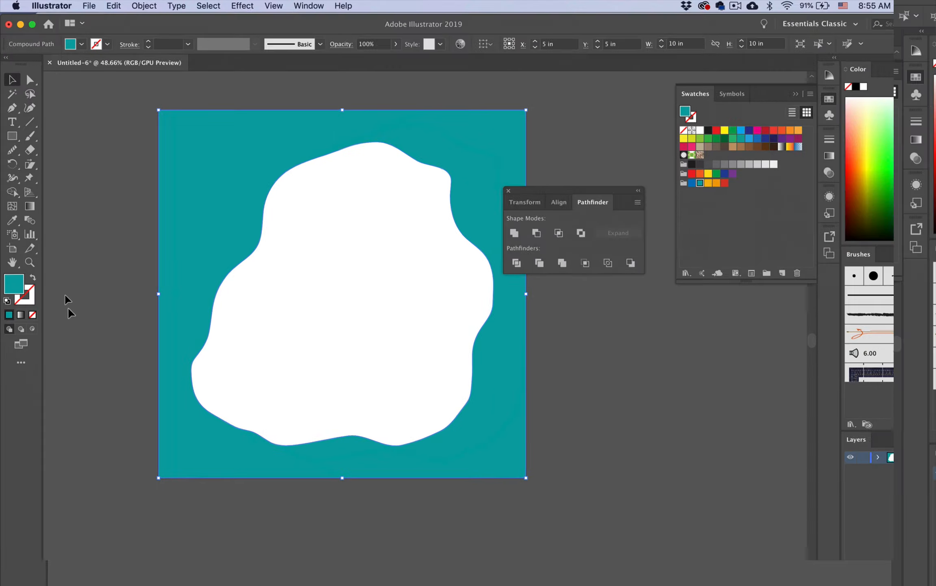
click(92, 275)
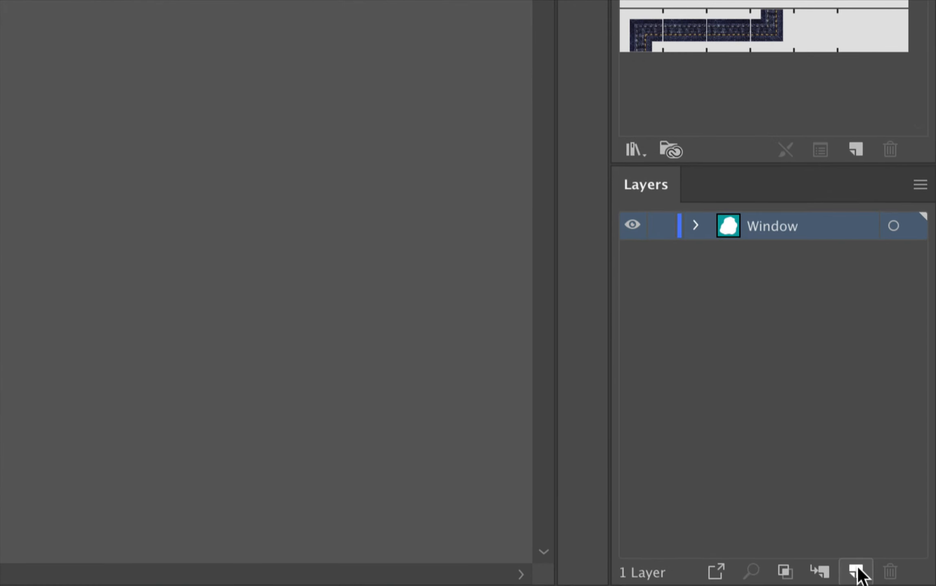
Lock the Window layer and add a new layer named "artwork" beneath it
click(662, 225)
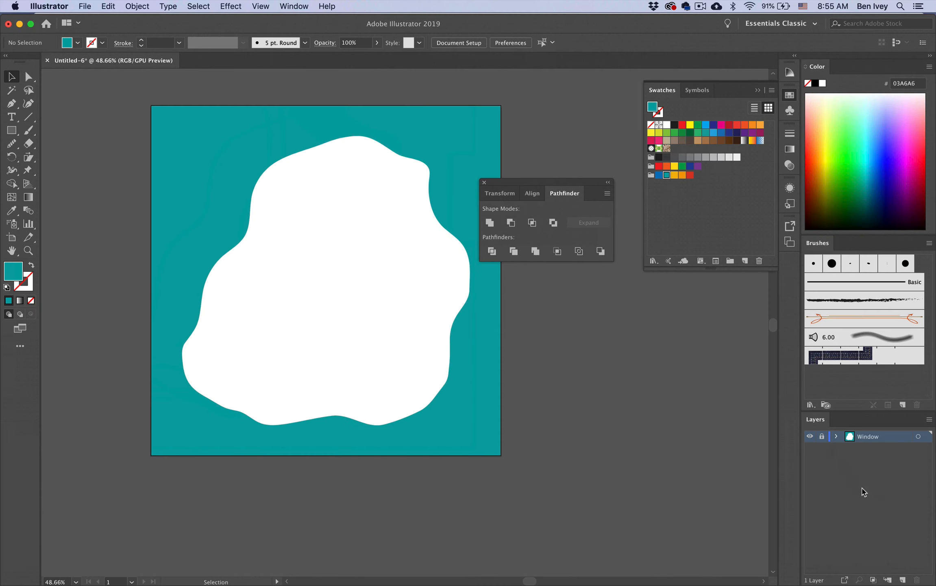
click(903, 579)
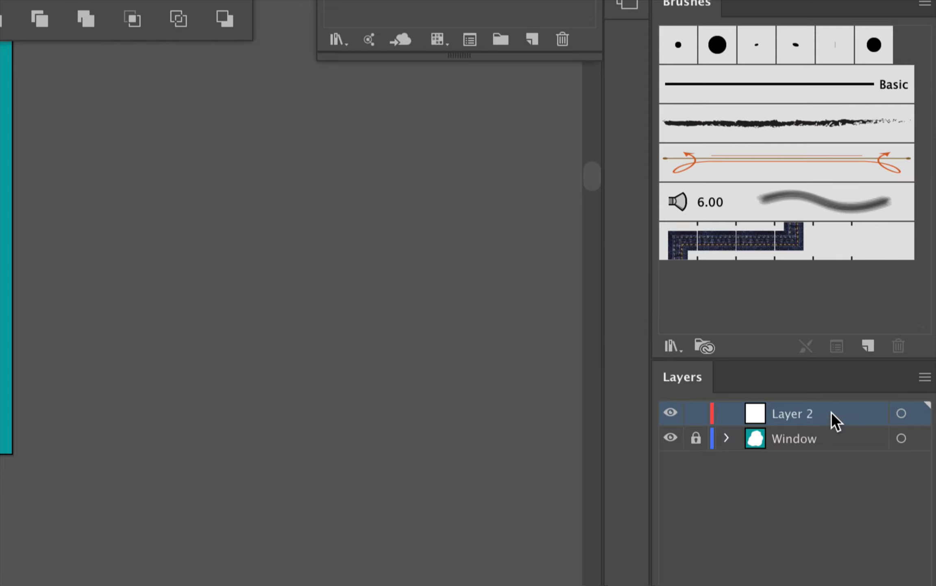
drag(831, 411, 811, 445)
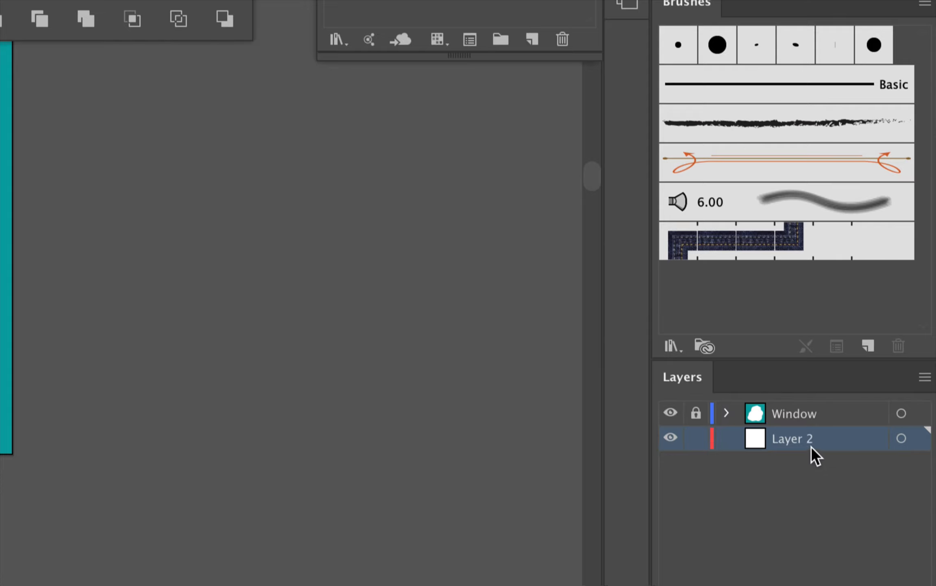
double_click(788, 439)
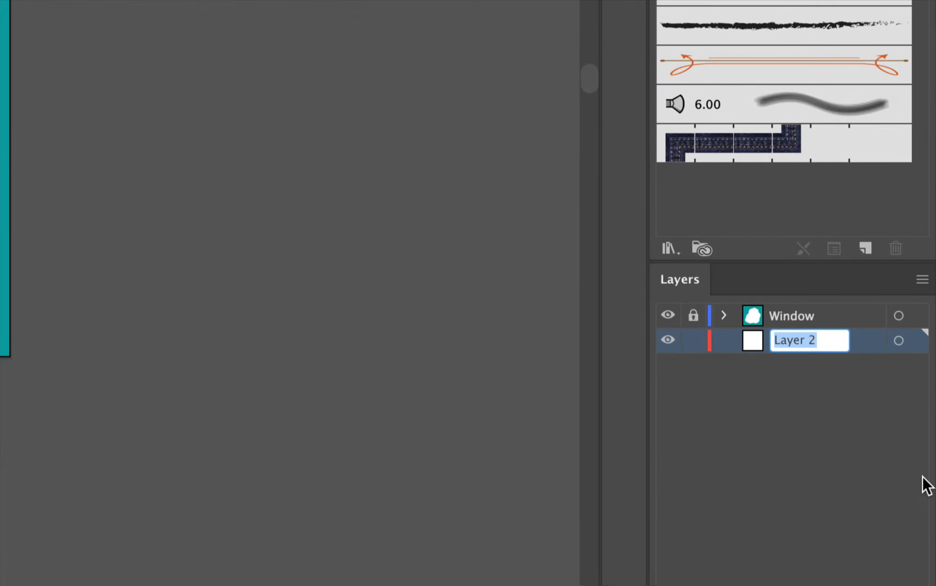
text(artwork)
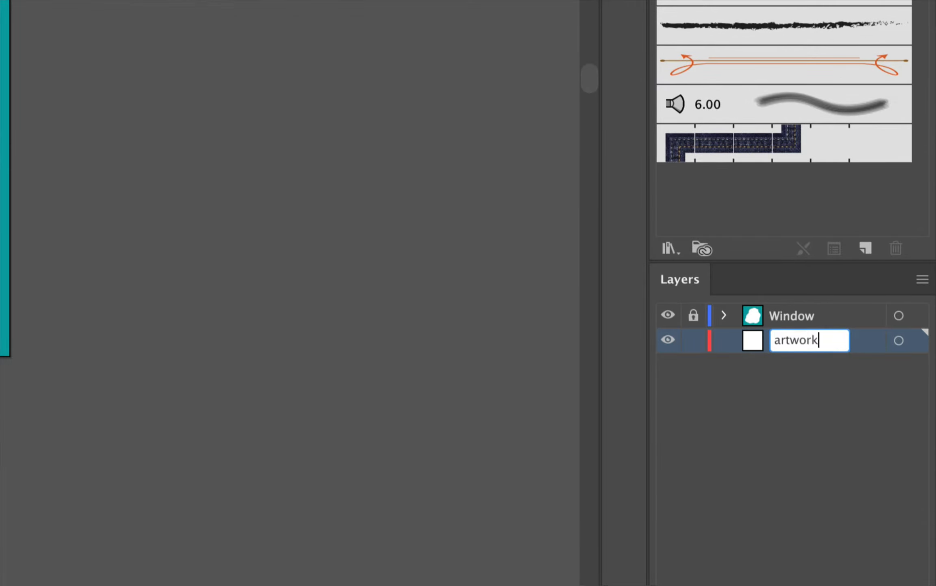
key(Return)
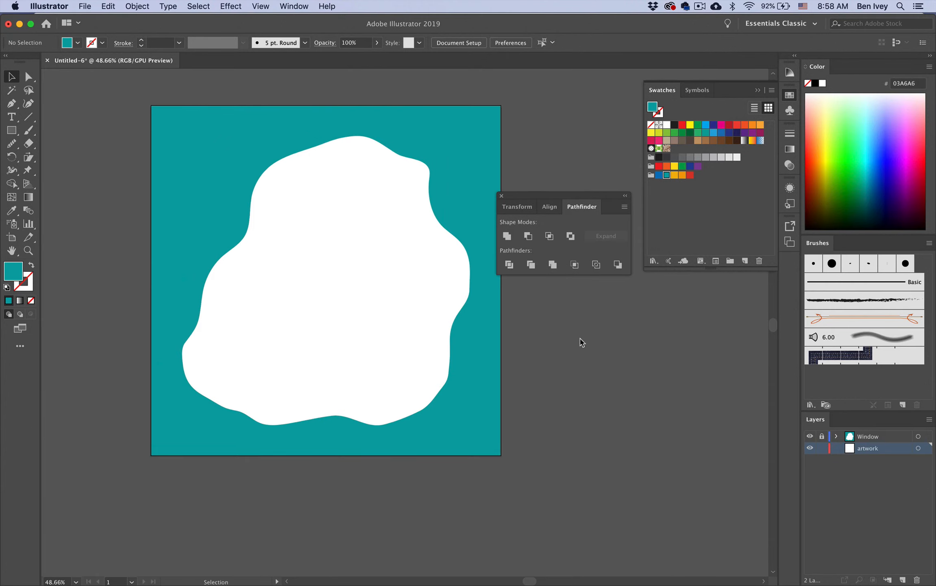
Switch to Finder and open IveyBuildAHouse.ai from the Project folder in Illustrator
key(ctrl+Up)
click(389, 385)
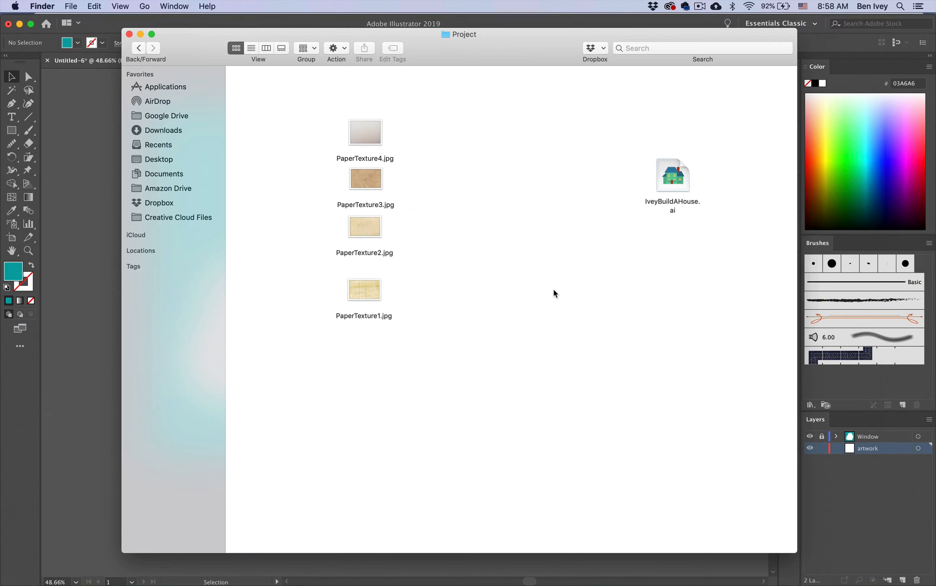
double_click(670, 177)
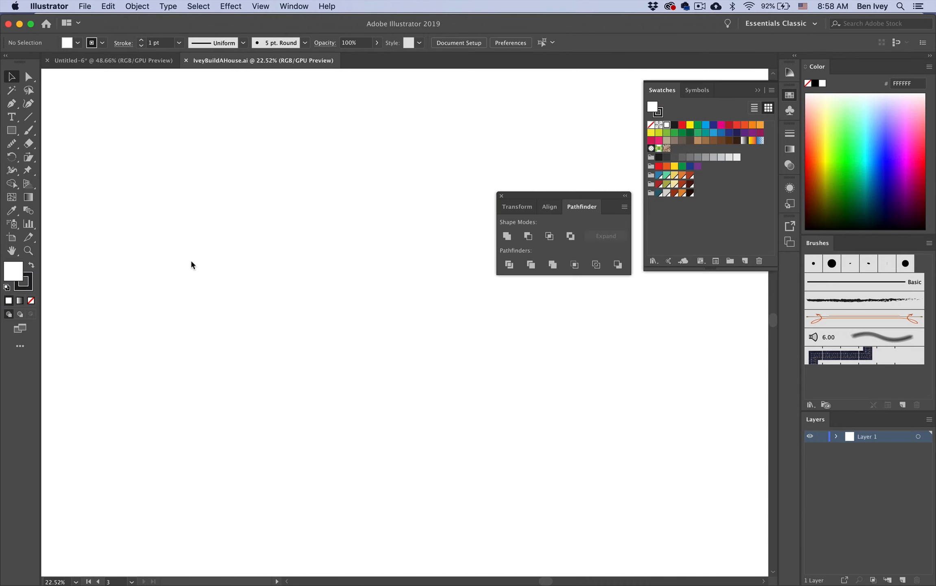
scroll(256, 269, up, 5)
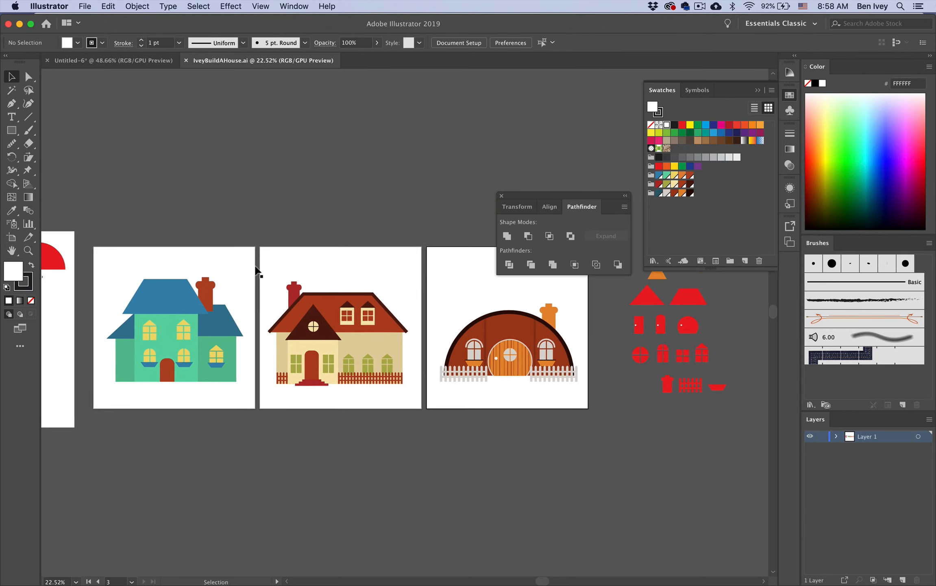
Copy the whole middle house with the rust-red roof and picket fence and paste it into the artwork layer of Untitled-6
drag(292, 267, 471, 465)
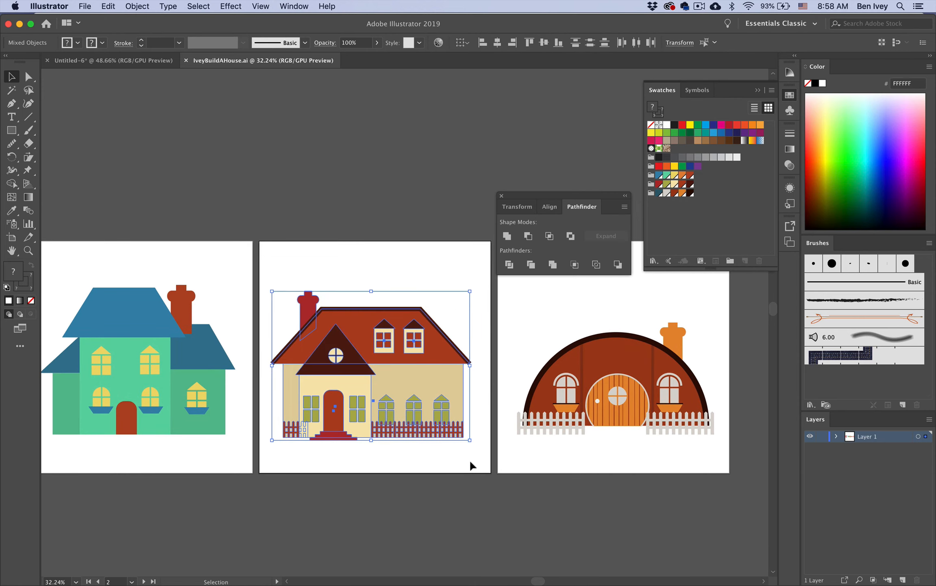
key(a)
key(v)
click(140, 61)
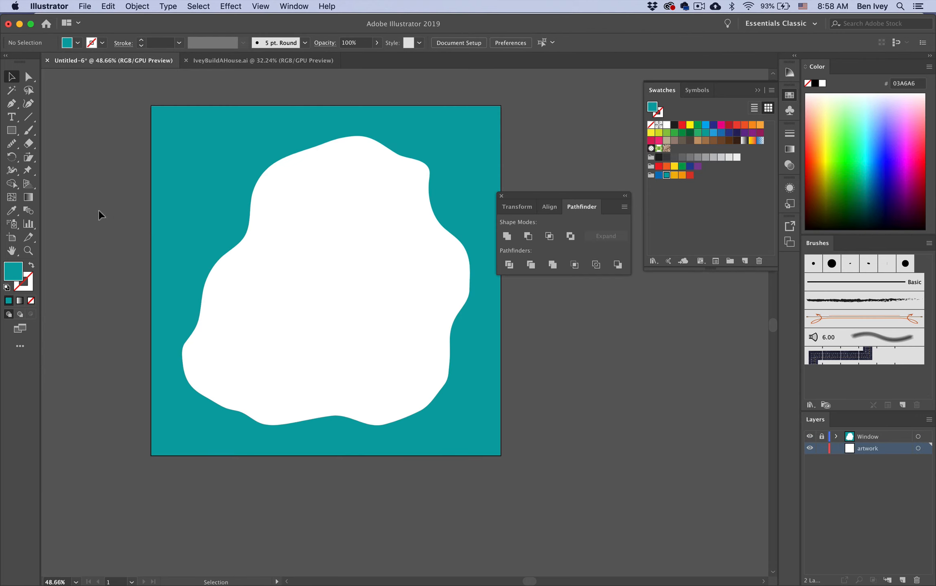
key(super+v)
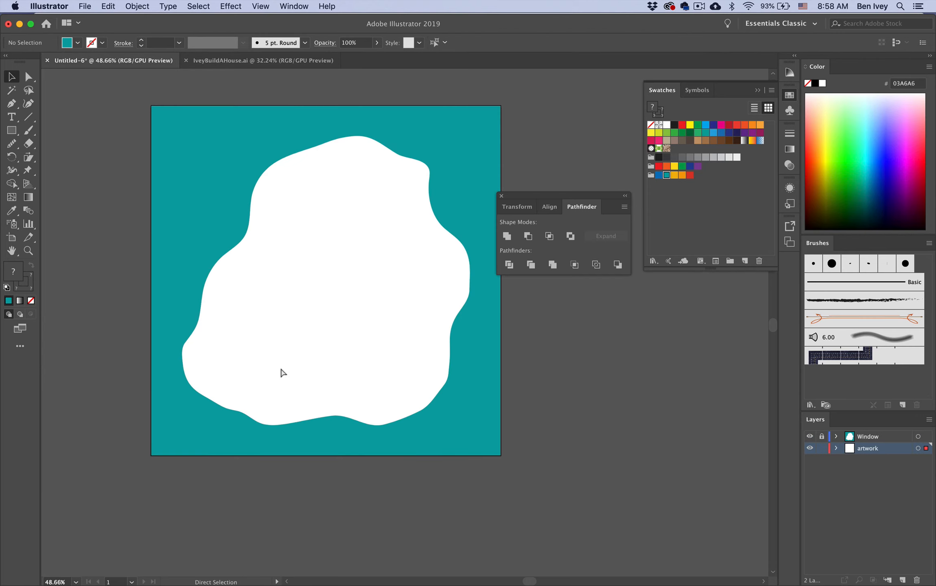
Move the pasted house off the artboard onto the empty canvas to its right and move the Pathfinder panel clear of it
scroll(418, 357, right, 10)
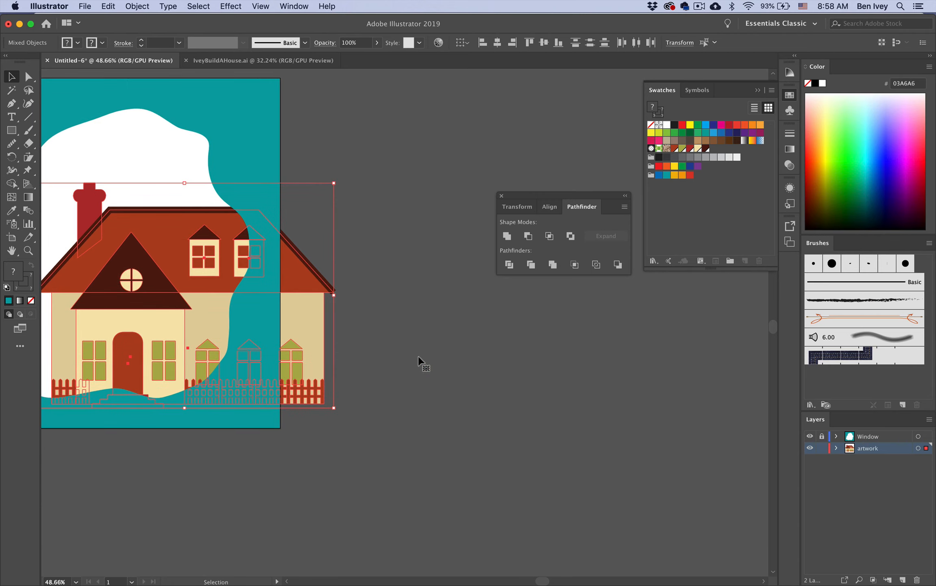
drag(126, 292, 400, 244)
scroll(401, 244, right, 10)
scroll(401, 244, up, 2)
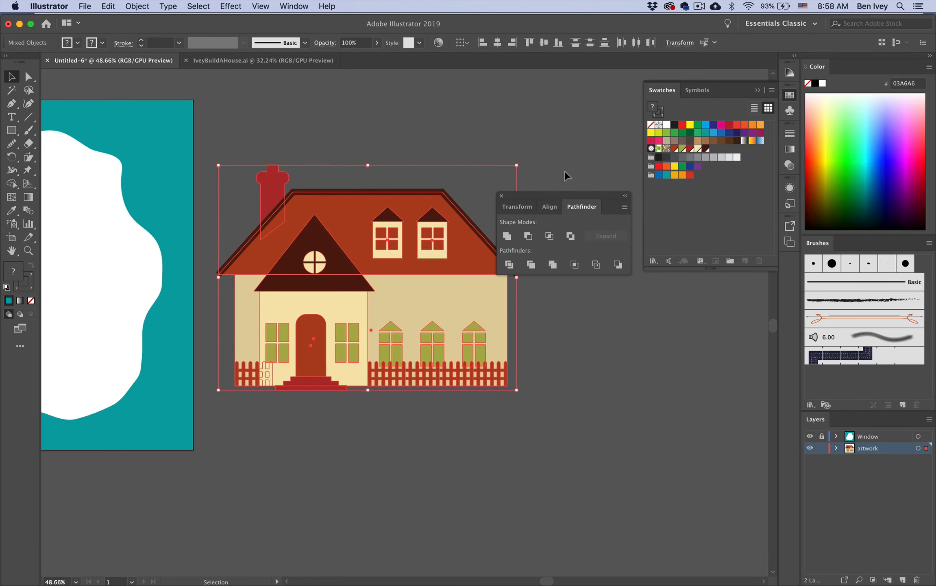
drag(540, 195, 655, 304)
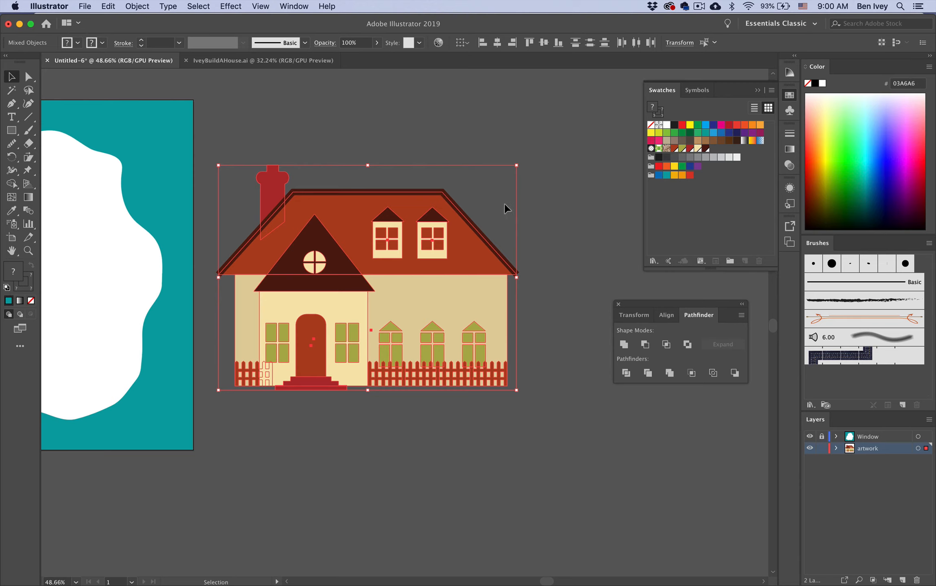
Fill the house's large main roof shape with the bright red D93829 swatch from the imported palette group
click(541, 210)
scroll(538, 199, up, 2)
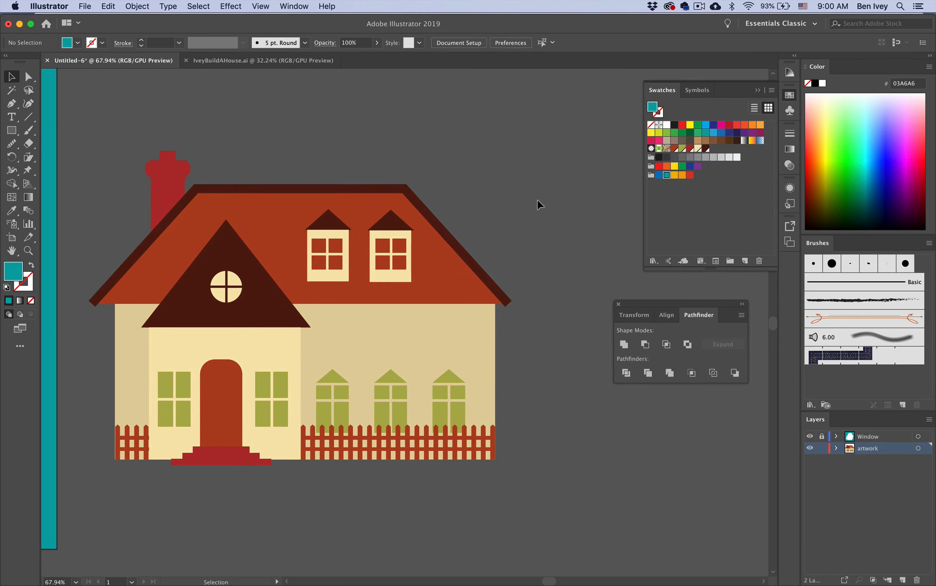
click(437, 280)
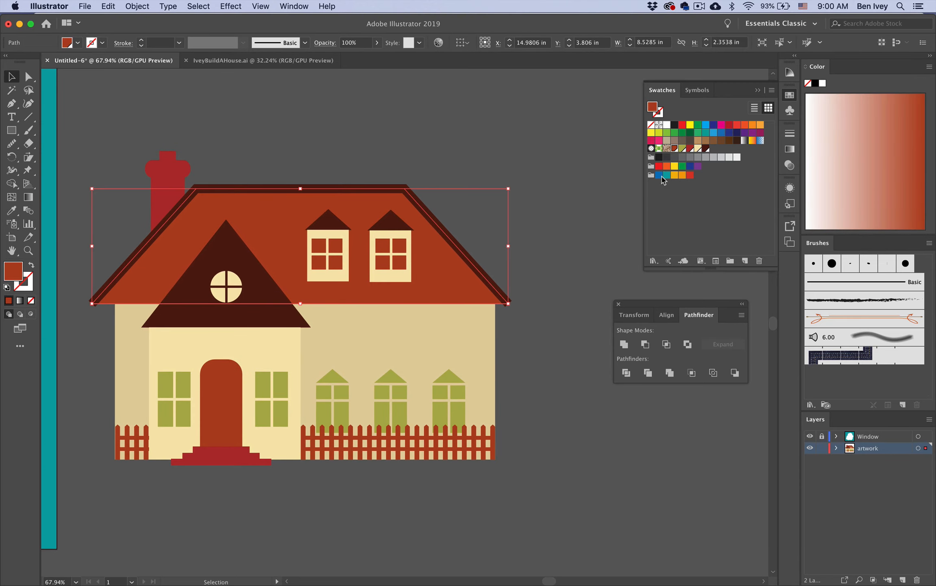
click(690, 174)
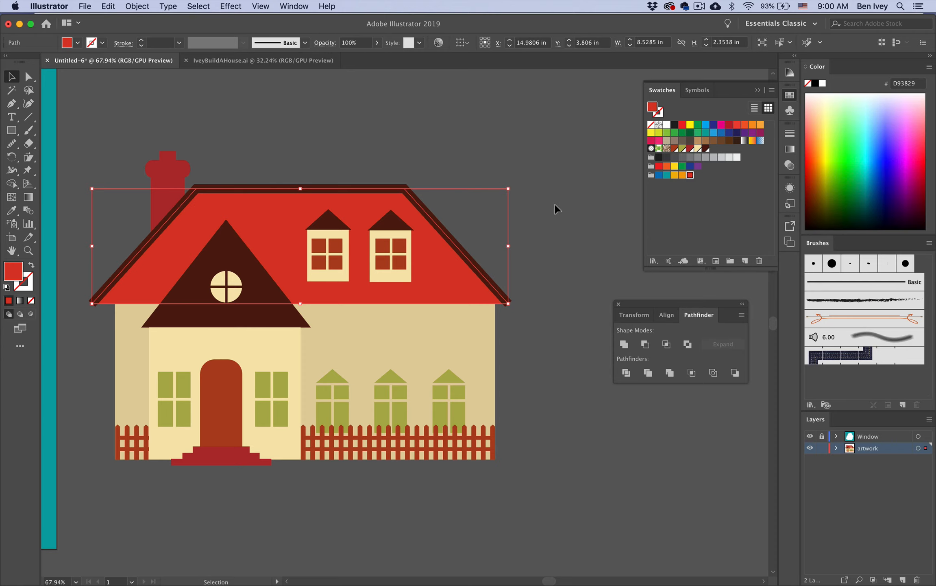
Fill the panes of both dormer windows with the bright red D93829 swatch from the imported palette group
click(378, 258)
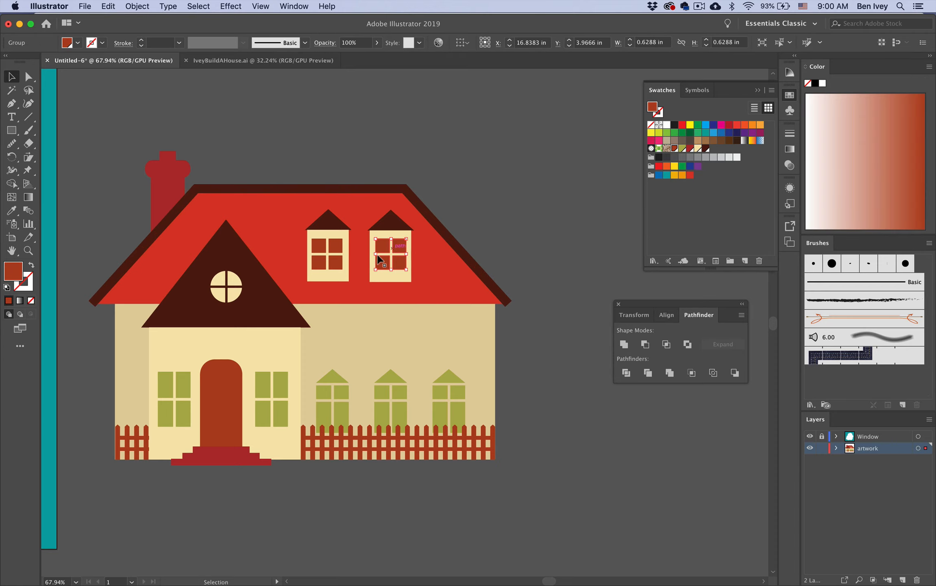
shift+click(333, 253)
click(690, 175)
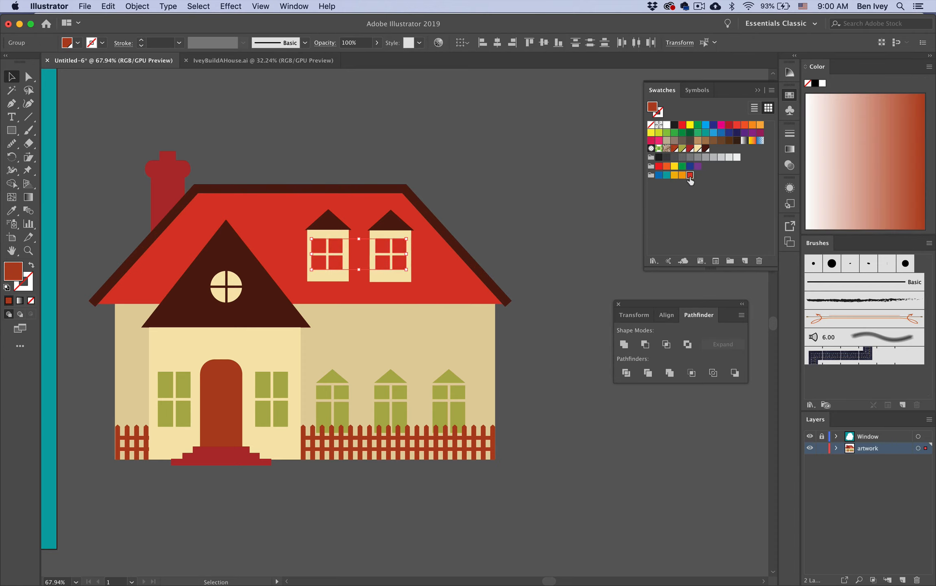
click(545, 217)
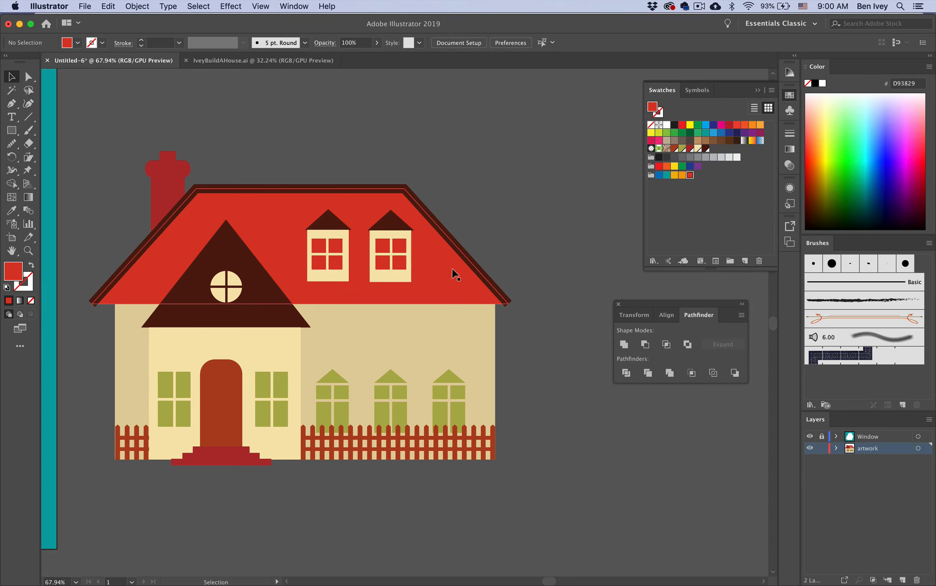
Fill the triangular front gable with the teal 03A6A6 swatch from the imported palette group
click(251, 309)
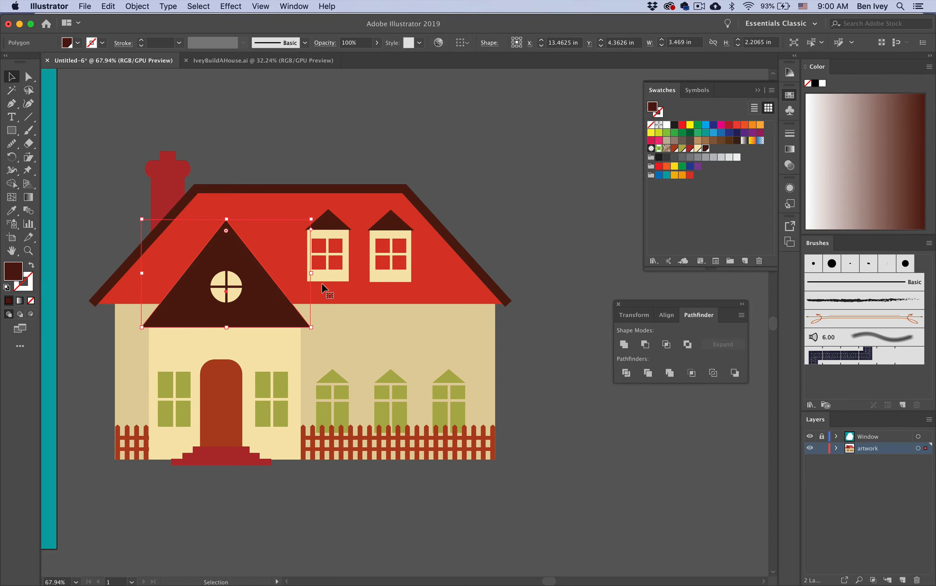
click(667, 175)
click(529, 230)
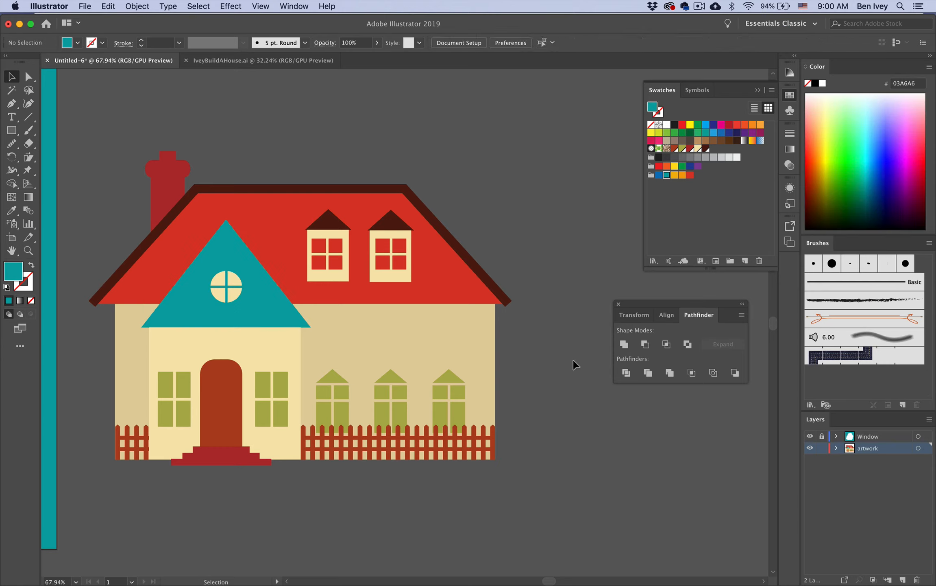
Undo the swatch fills on the gable, the dormer panes and the main roof, and leave the house deselected
key(super+z)
key(super+z)
key(super+z)
key(super+z)
key(super+z)
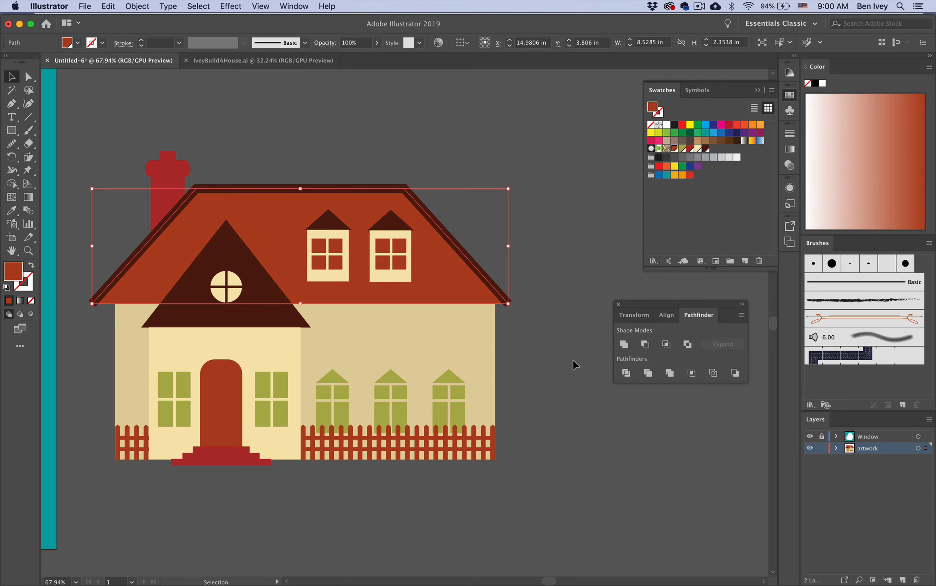
click(557, 334)
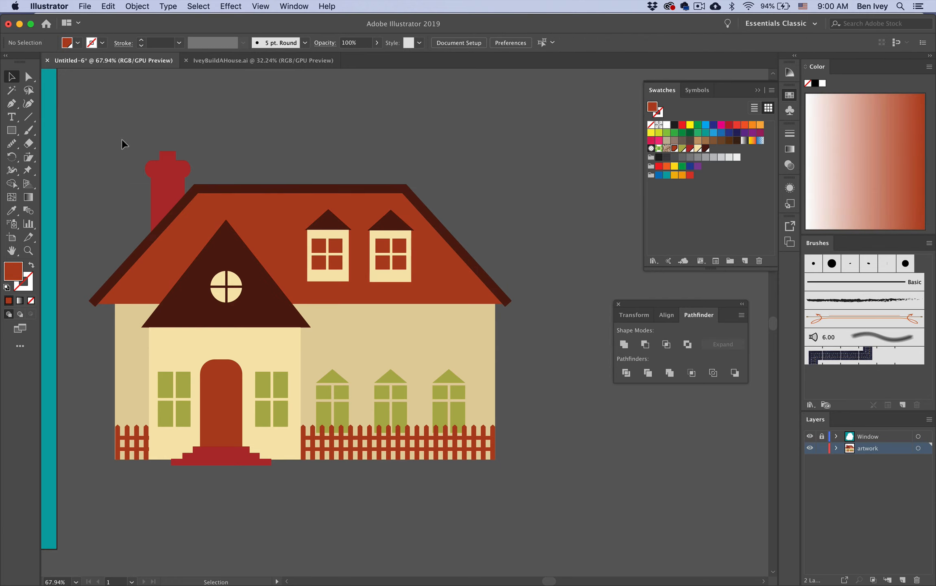
Recolor the whole house by assigning the Illustration color group in Recolor Artwork, with the dialog moved clear of the house
key(super+a)
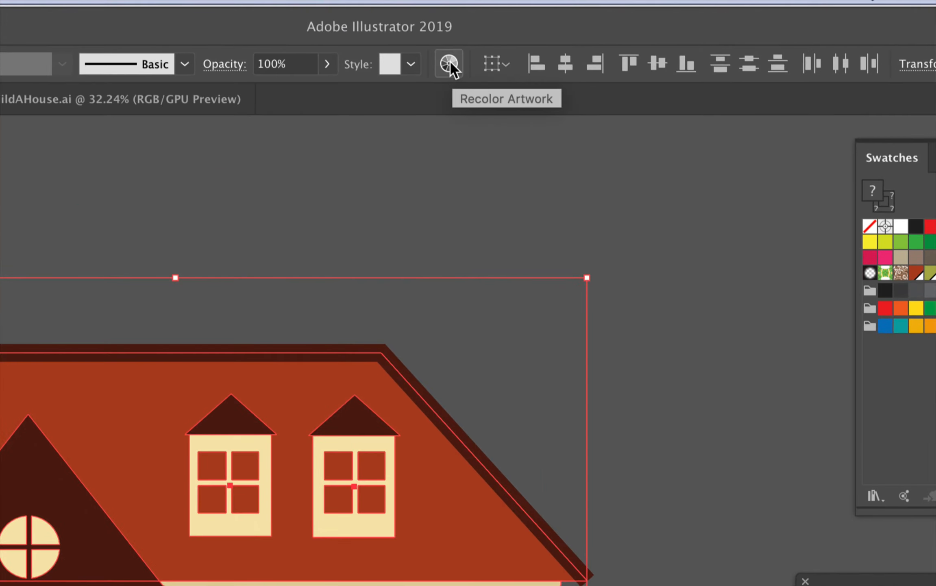
click(449, 65)
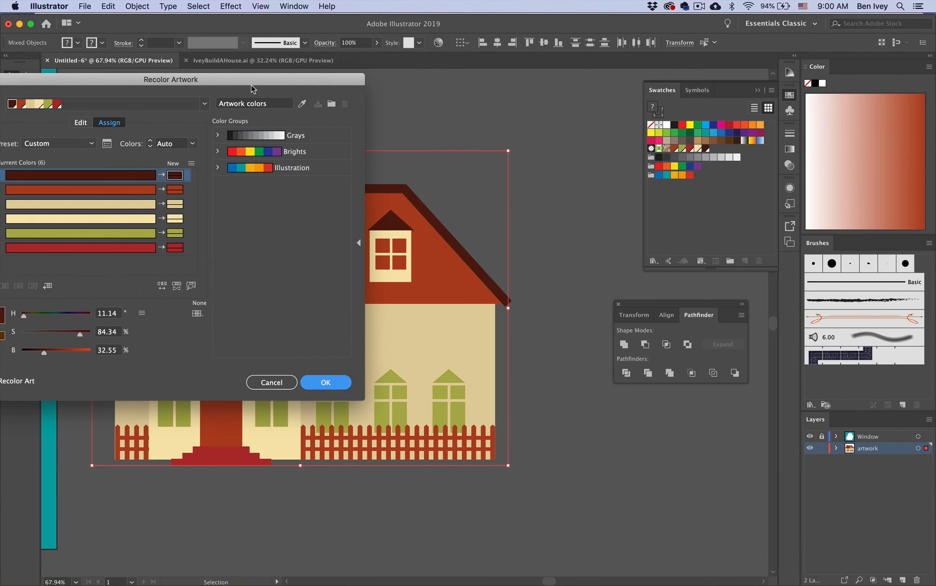
drag(252, 89, 749, 137)
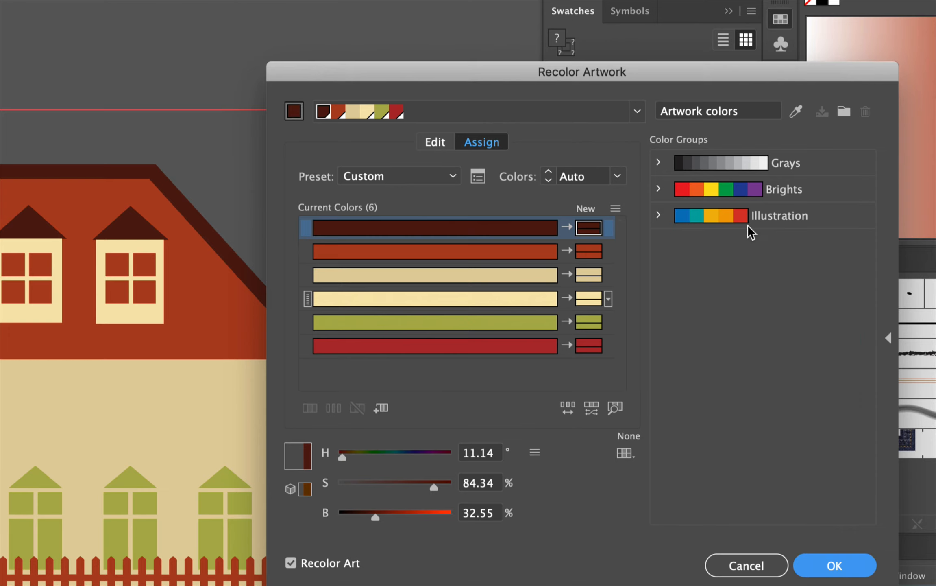
click(716, 217)
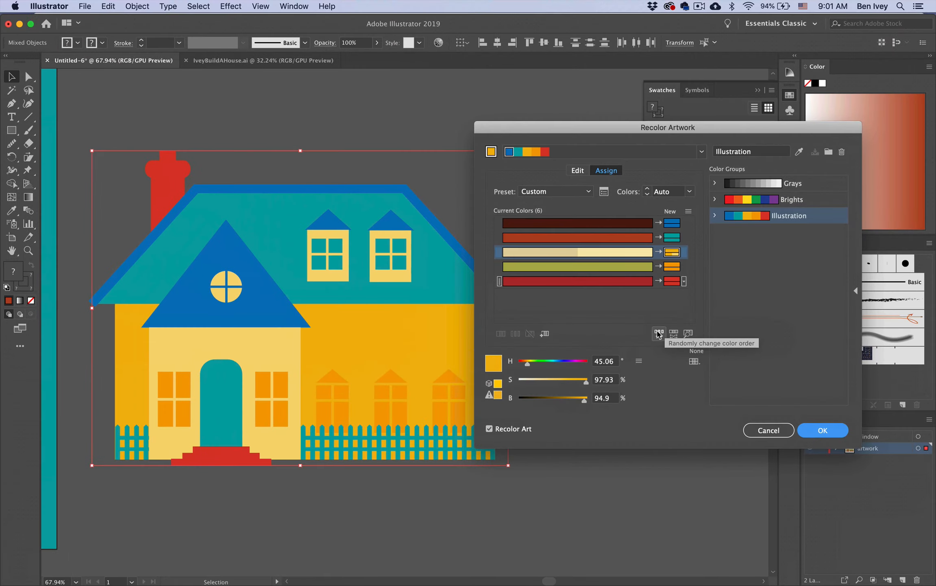
Randomize the color order to give a teal roof, orange walls and red lower windows, apply it and save the Illustration group changes
click(659, 334)
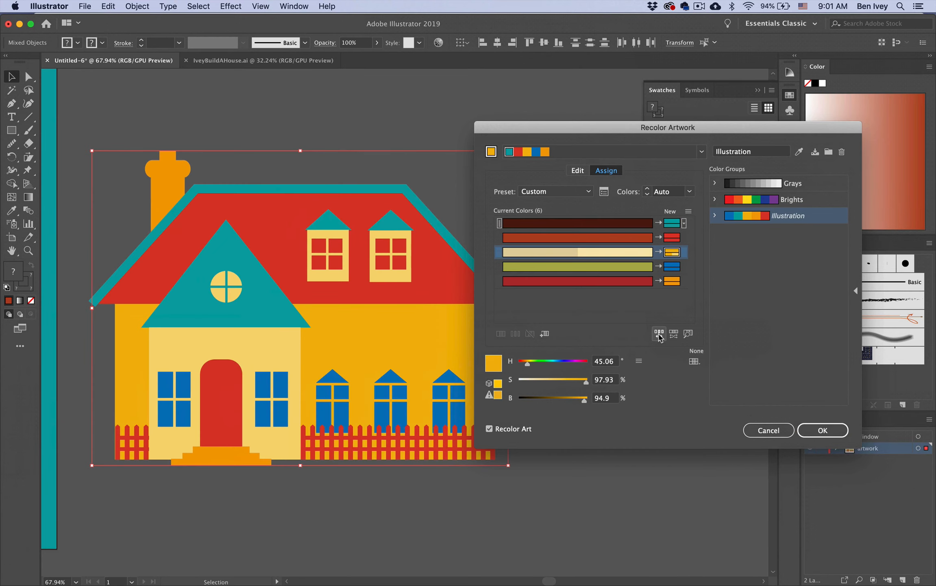
click(659, 337)
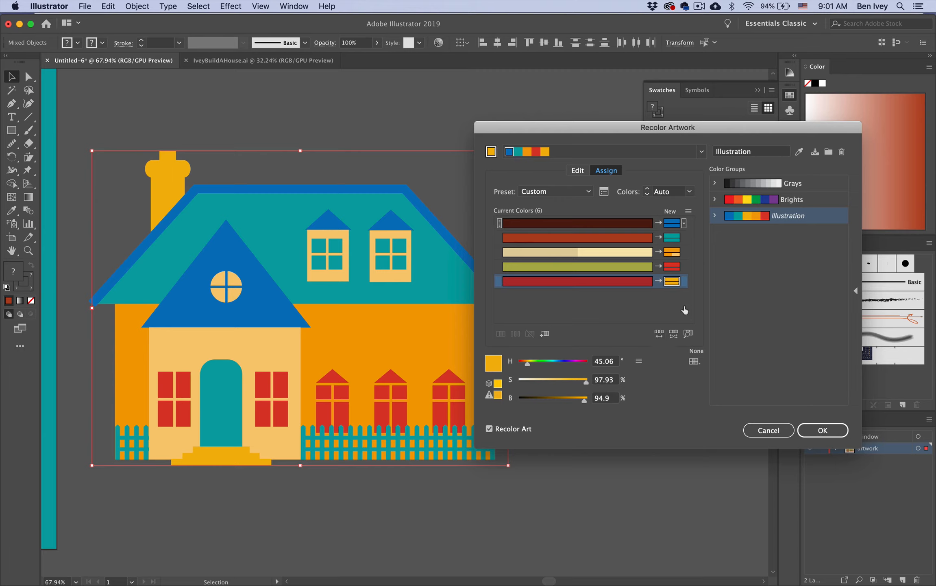
click(821, 430)
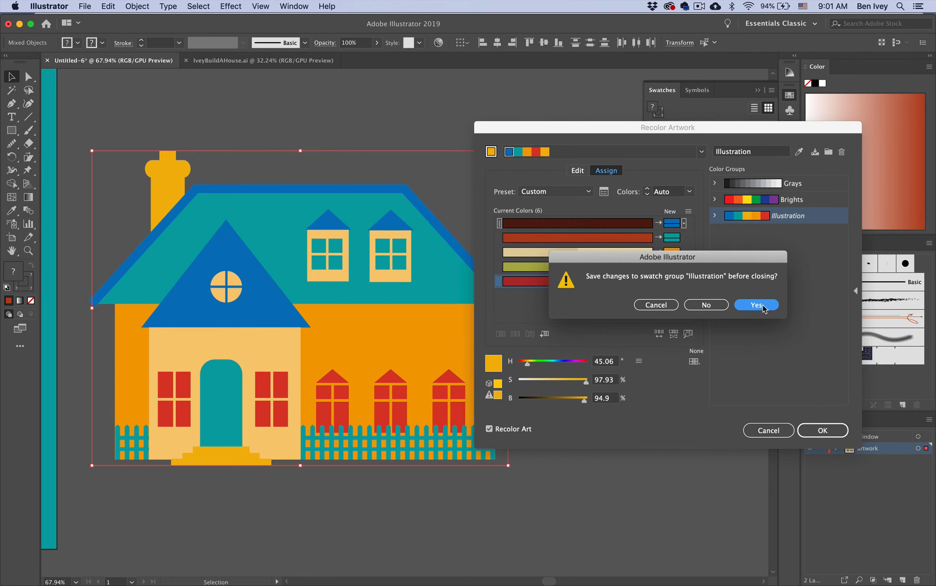
click(756, 305)
click(571, 233)
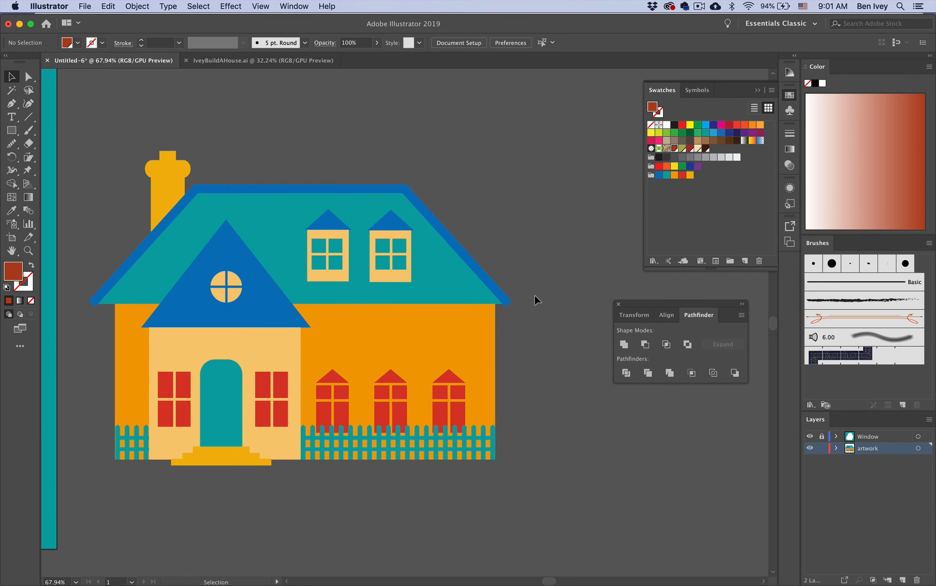
scroll(535, 295, down, 3)
scroll(535, 295, up, 3)
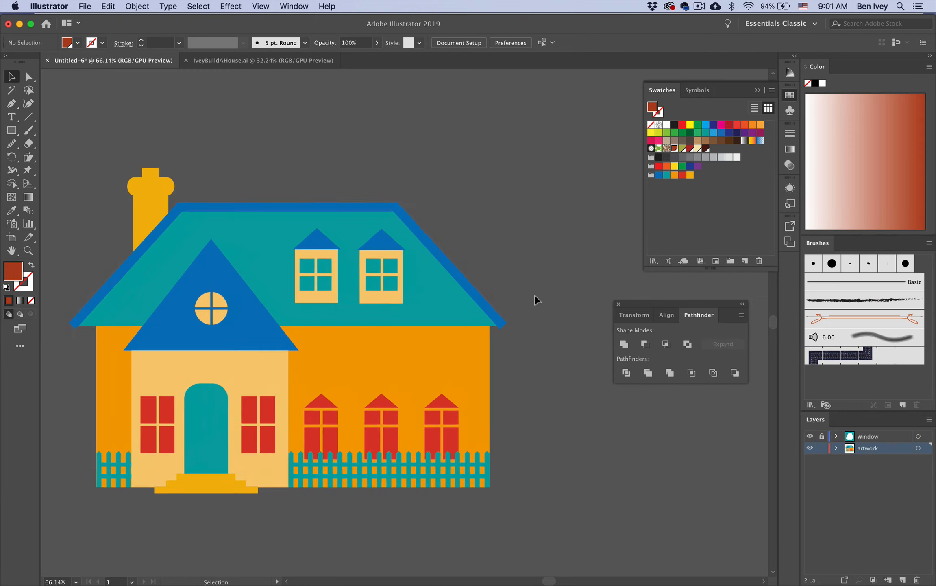
click(408, 319)
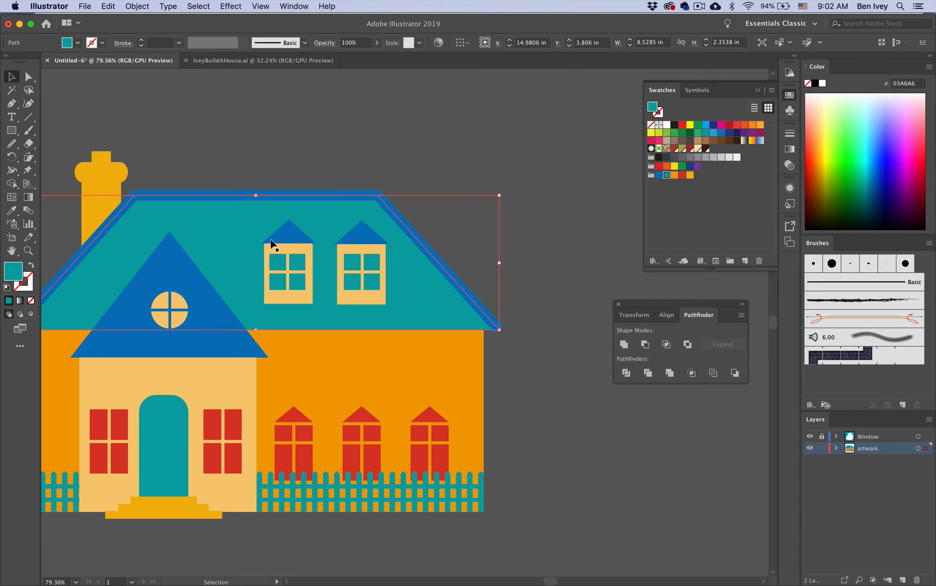
click(554, 288)
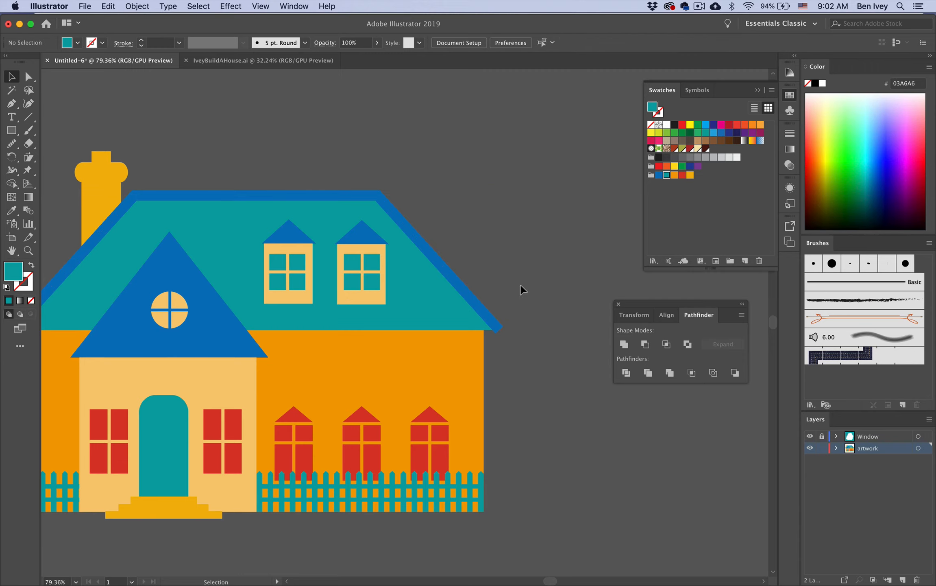
Try randomizing the saturation and brightness of the whole house's colors in Recolor Artwork
drag(71, 134, 236, 379)
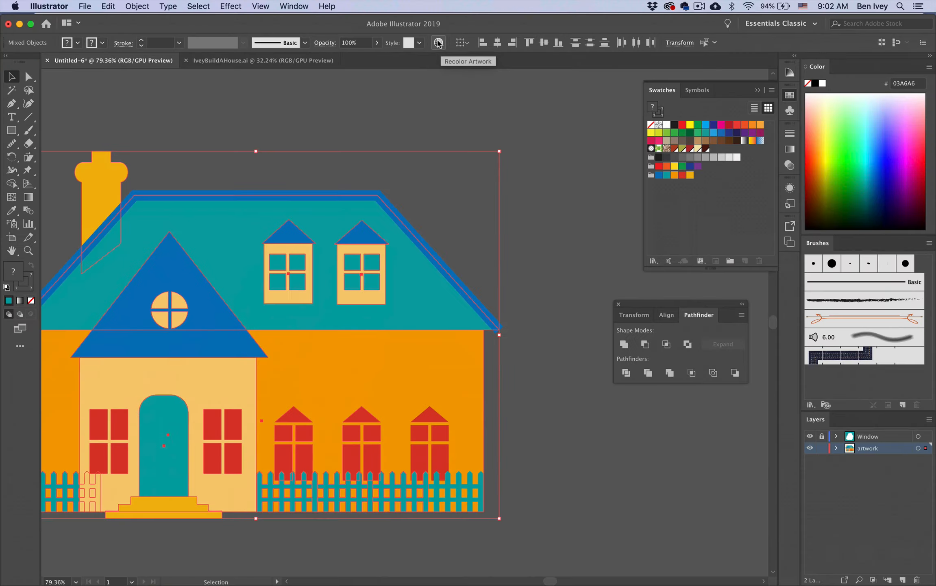
click(437, 43)
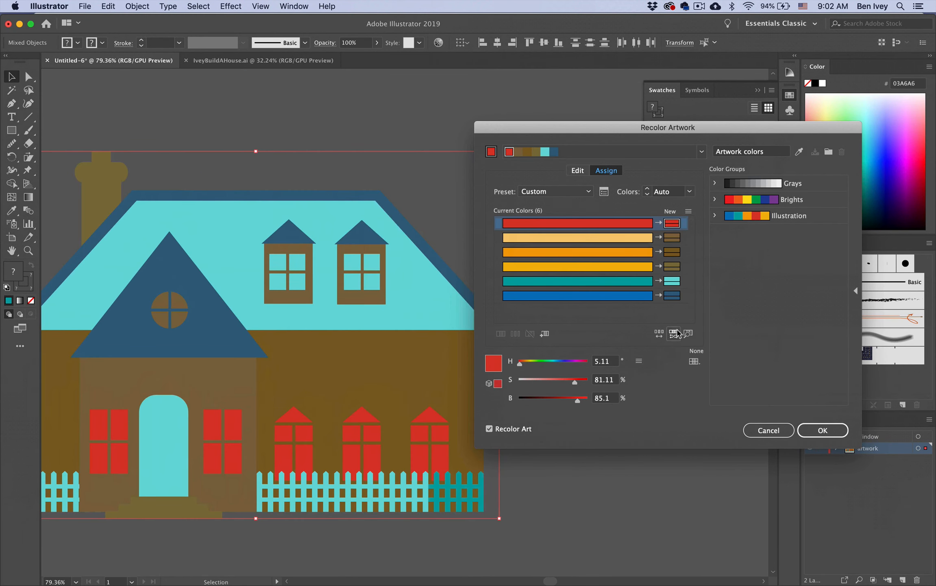
click(677, 333)
click(677, 334)
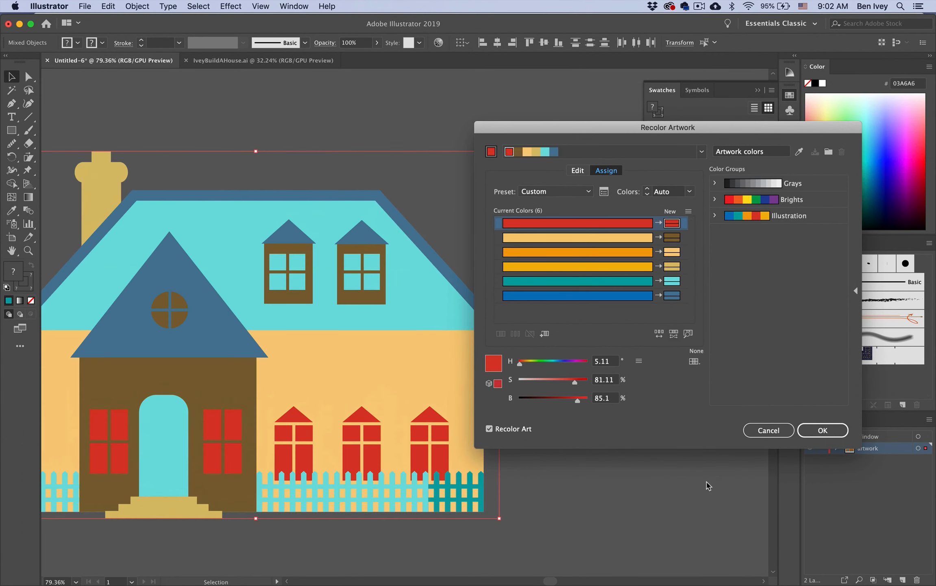
click(769, 429)
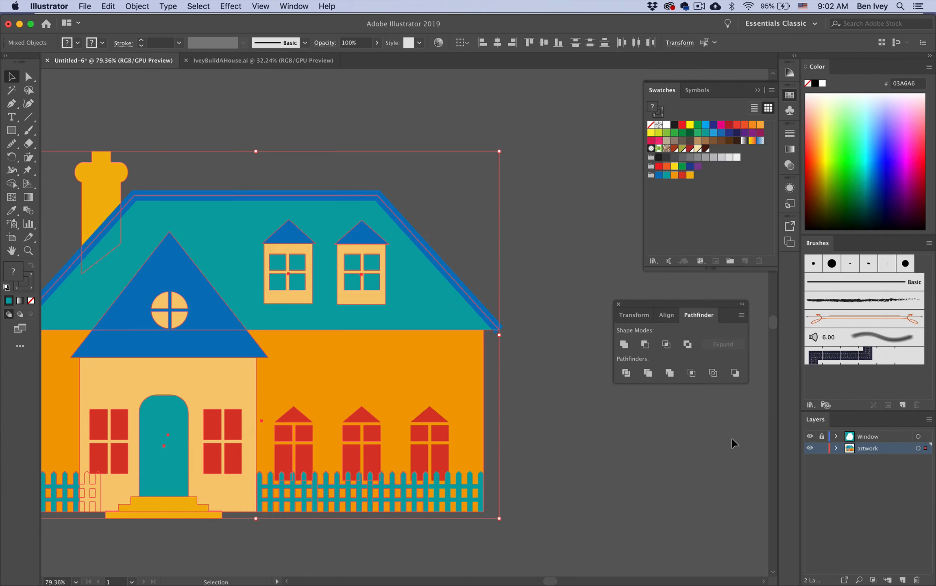
click(546, 451)
Group all the parts of the recolored house into one object and deselect it
scroll(482, 412, down, 2)
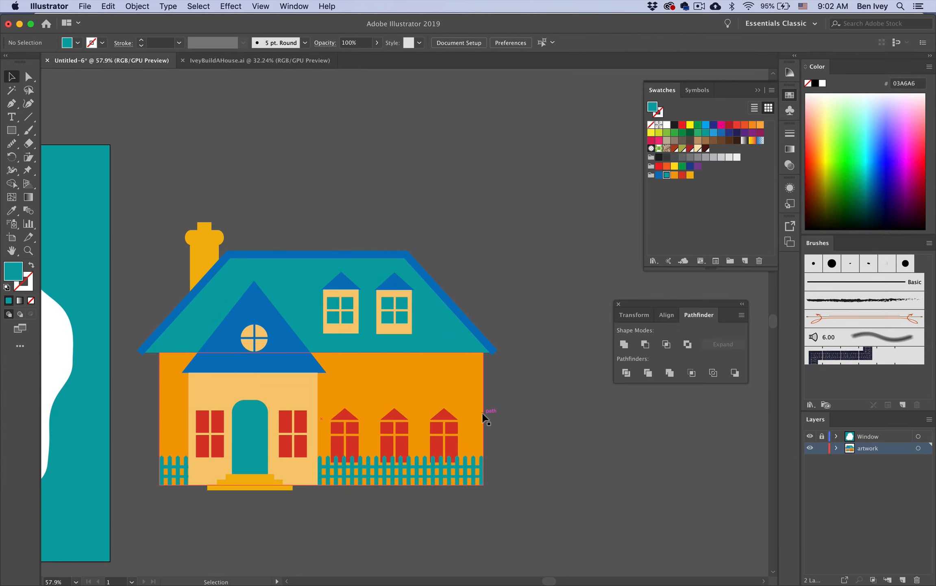
scroll(366, 299, left, 4)
scroll(366, 299, down, 2)
right_click(293, 161)
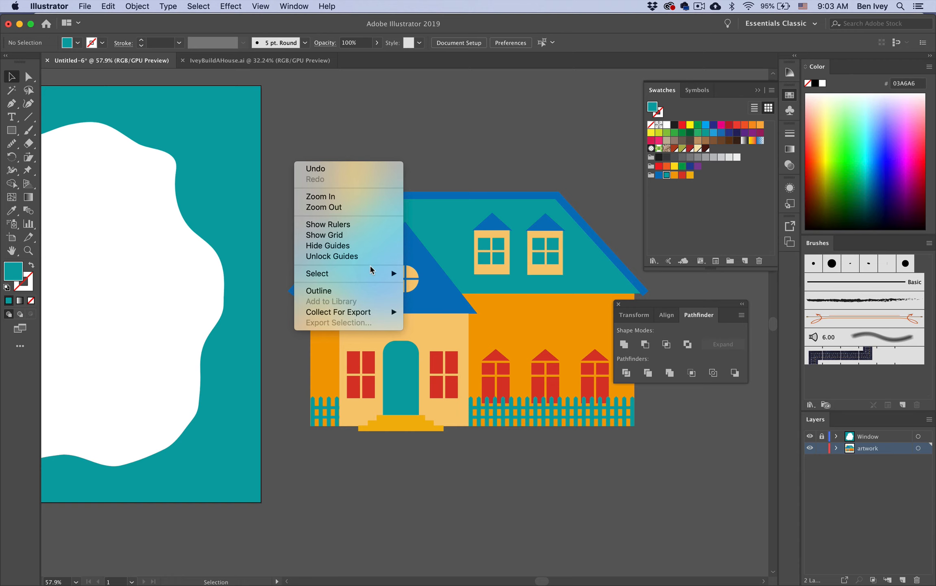
click(438, 344)
key(super+a)
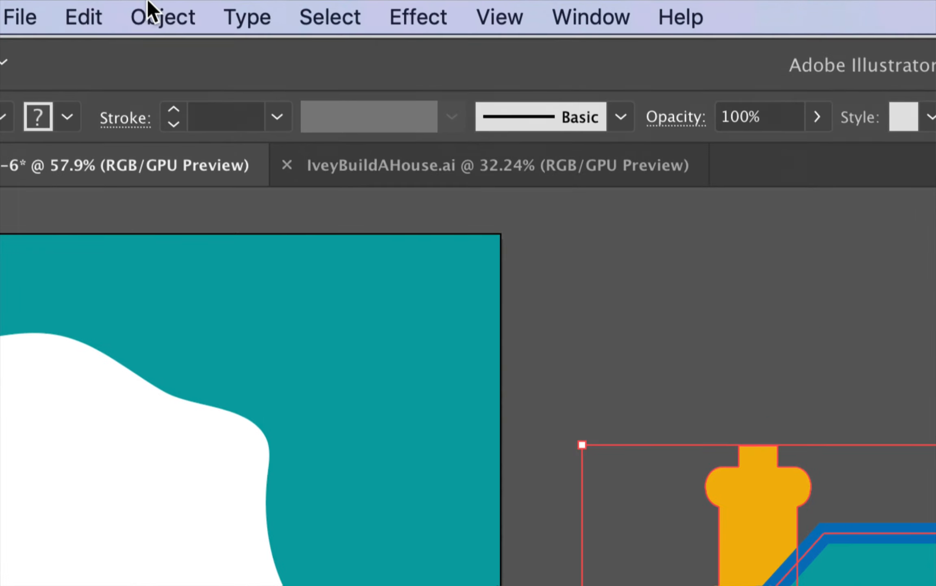
click(134, 5)
click(192, 138)
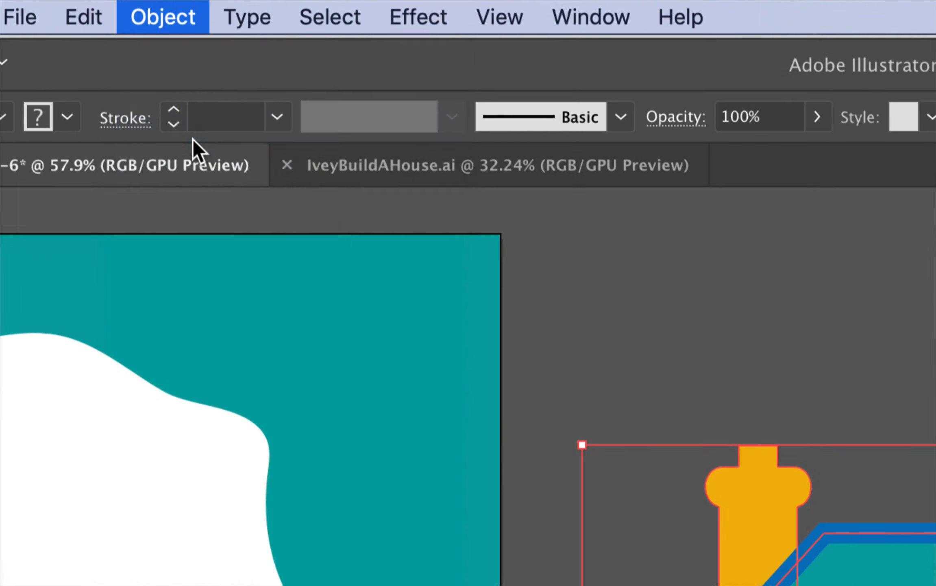
click(486, 147)
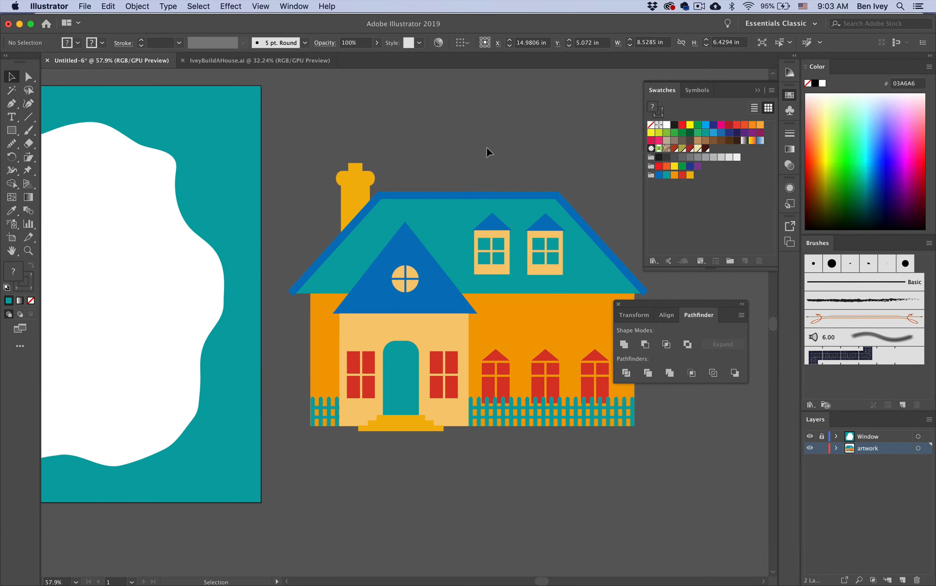
Move the grouped house from the empty canvas onto the artboard, over the white blob-shaped window
drag(520, 234, 237, 255)
scroll(237, 255, left, 2)
drag(316, 291, 260, 286)
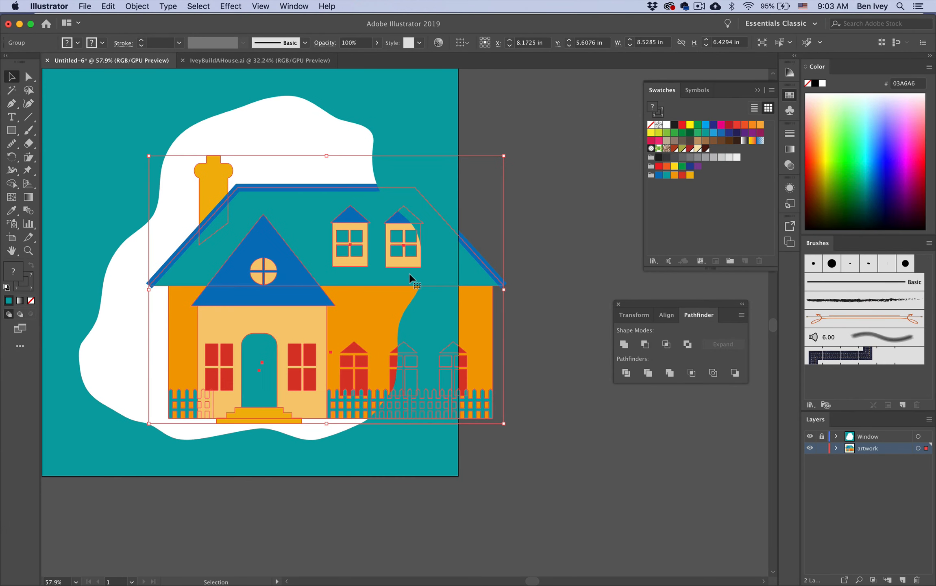
Scale the house down proportionally to about 5.32 by 4.01 in and place it inside the white window area
drag(505, 290, 370, 290)
drag(290, 300, 333, 293)
click(518, 295)
scroll(518, 295, left, 5)
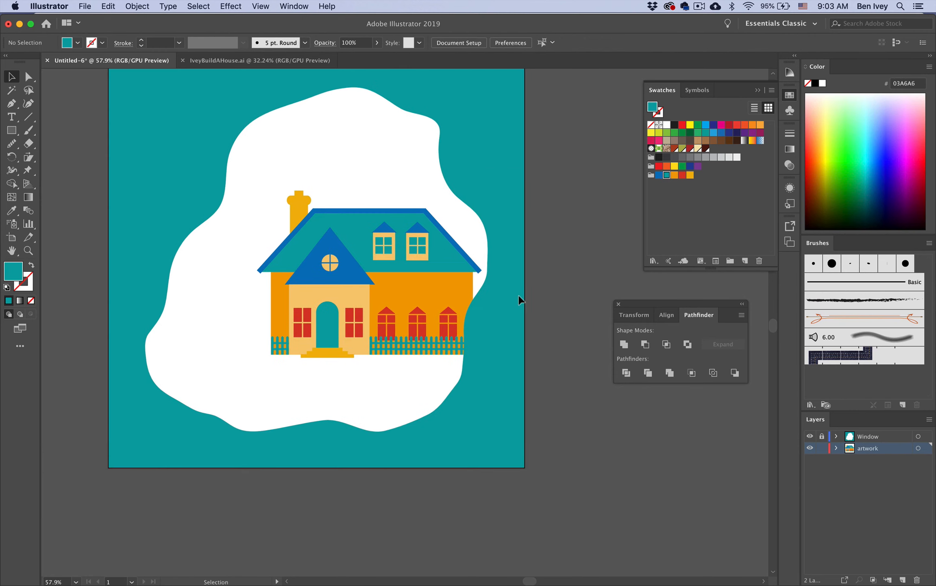
Nudge the house slightly up and to the right so its right end tucks behind the teal frame
drag(417, 311, 429, 302)
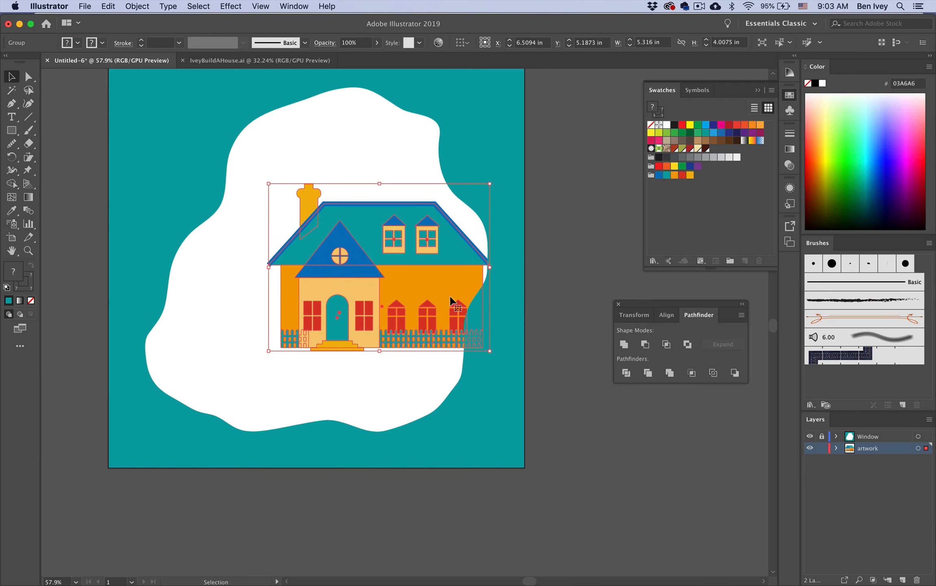
click(549, 270)
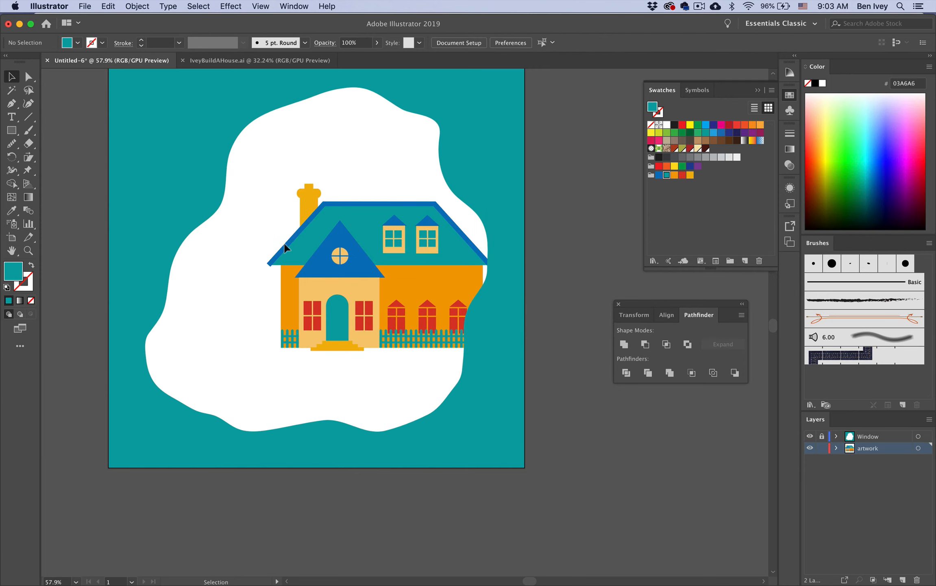
click(321, 285)
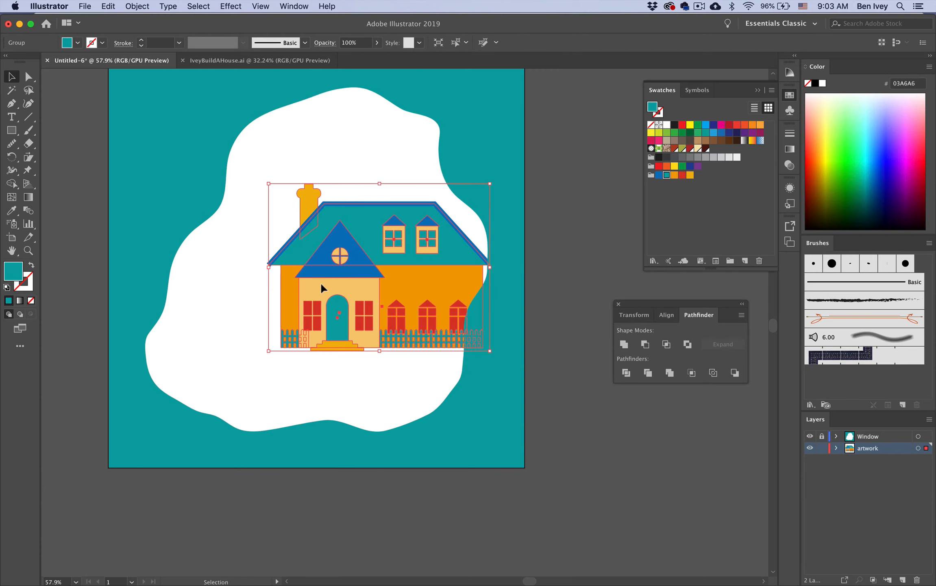
mouse_move(320, 282)
mouse_down()
mouse_move(331, 281)
mouse_move(314, 279)
mouse_up()
click(597, 298)
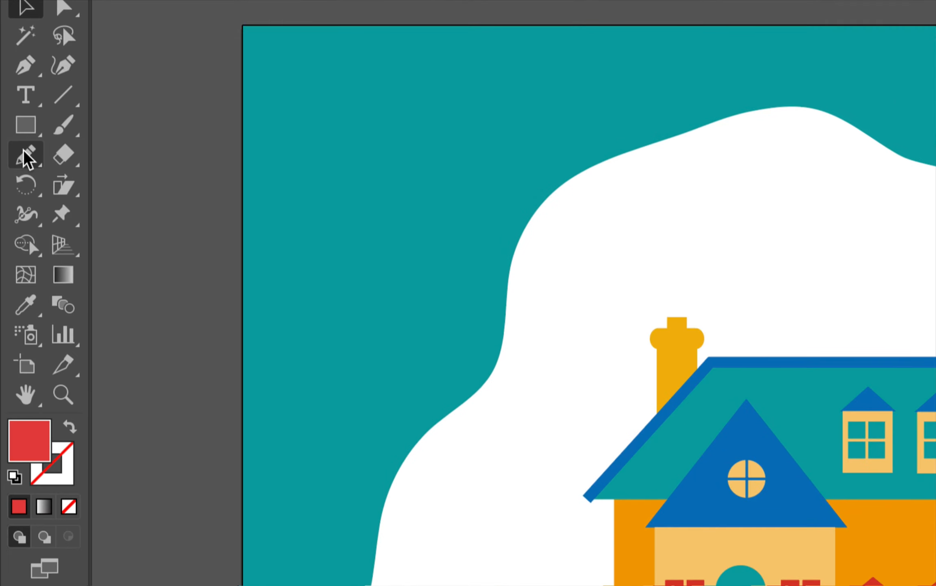
Shift the Pencil tool's fidelity further toward Smooth in its tool options and accept the change
click(11, 143)
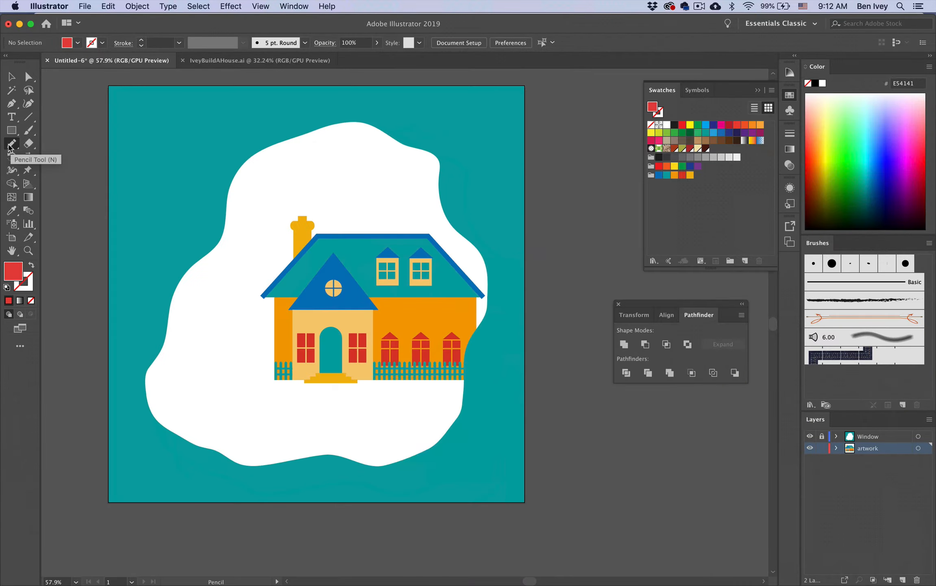
double_click(11, 144)
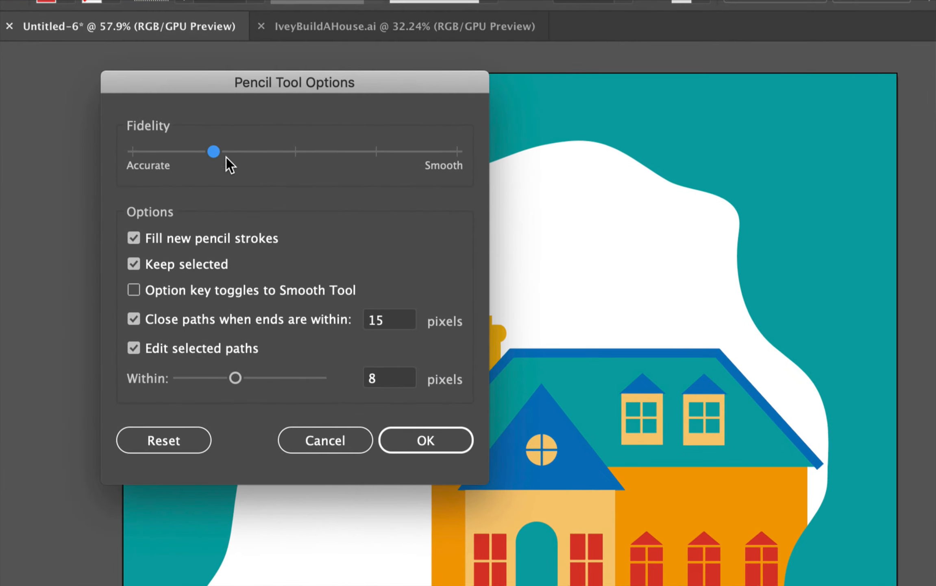
drag(216, 151, 315, 158)
click(437, 445)
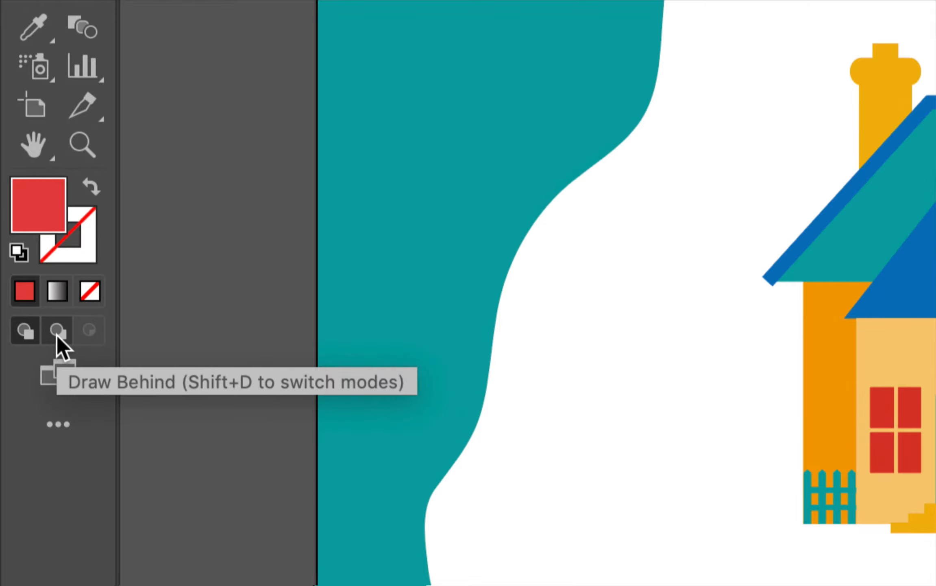
In Draw Behind mode, draw a wavy red D93829 ground shape about 8.82 by 4.45 in behind the house with the Pencil tool, and deselect it
click(57, 336)
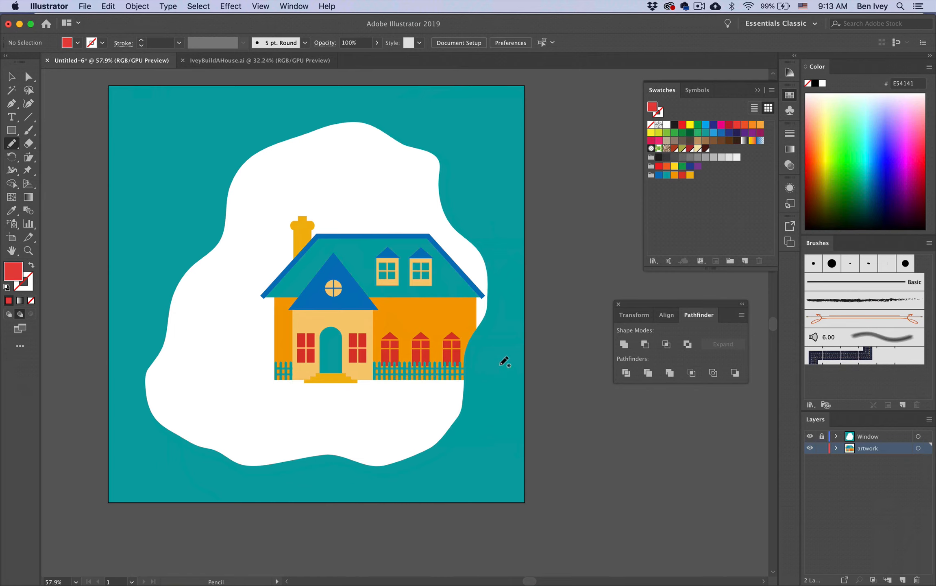
click(683, 176)
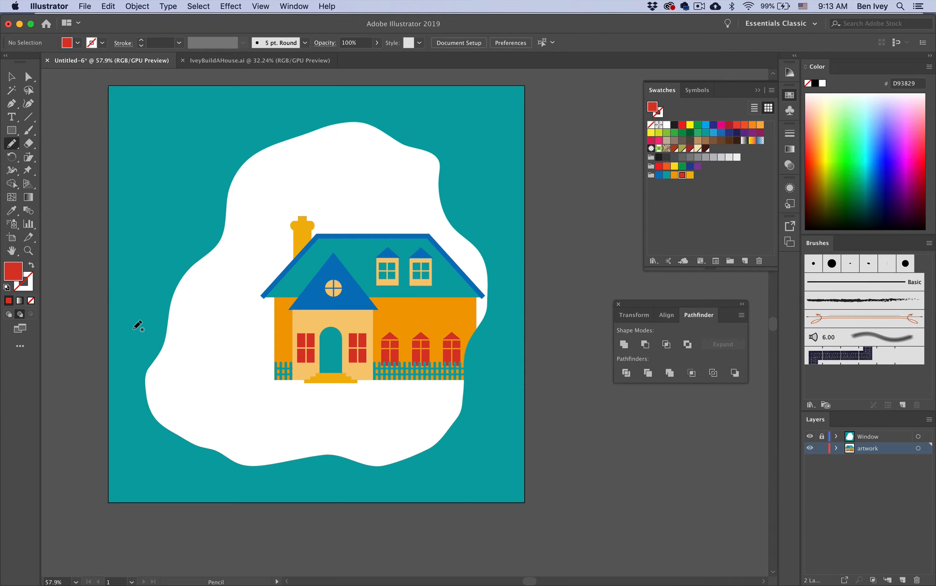
mouse_move(199, 303)
mouse_down()
mouse_move(299, 338)
mouse_move(398, 321)
mouse_up()
drag(299, 481, 229, 484)
mouse_move(137, 412)
mouse_down()
mouse_move(131, 362)
mouse_move(152, 307)
mouse_up()
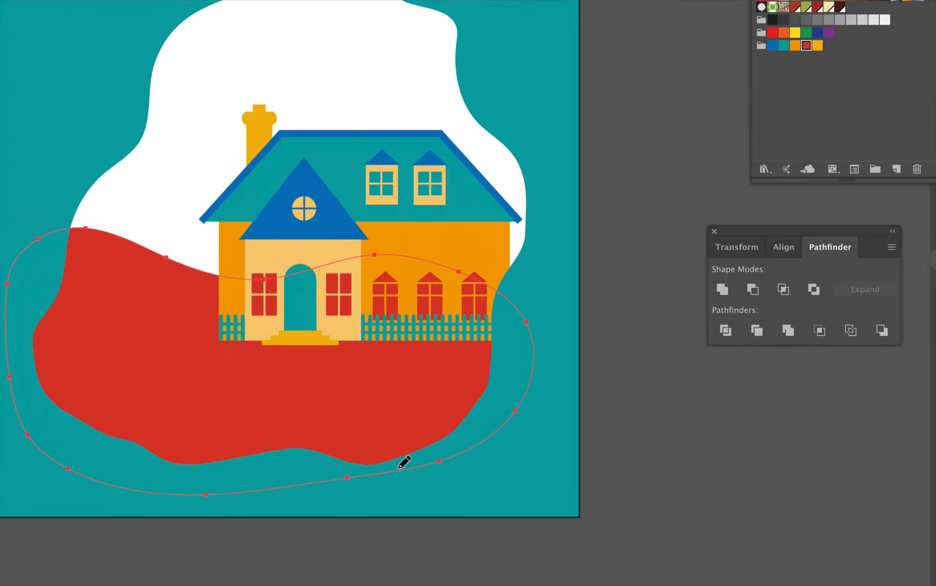
key(v)
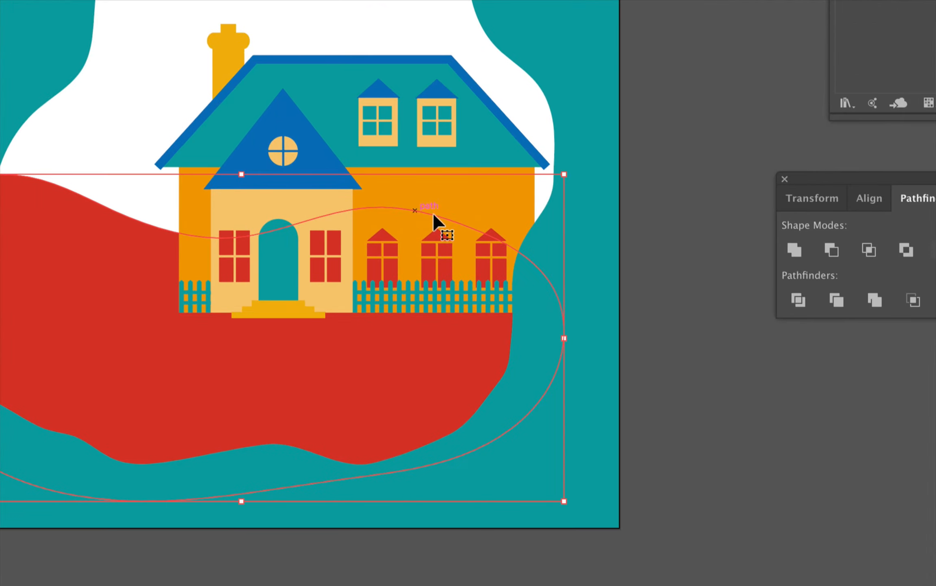
key(n)
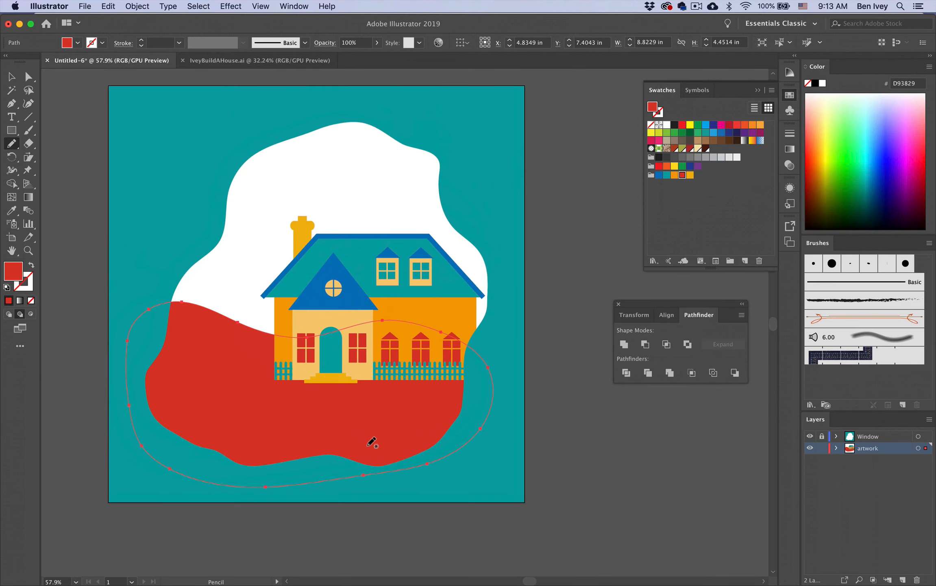
key(super+shift+a)
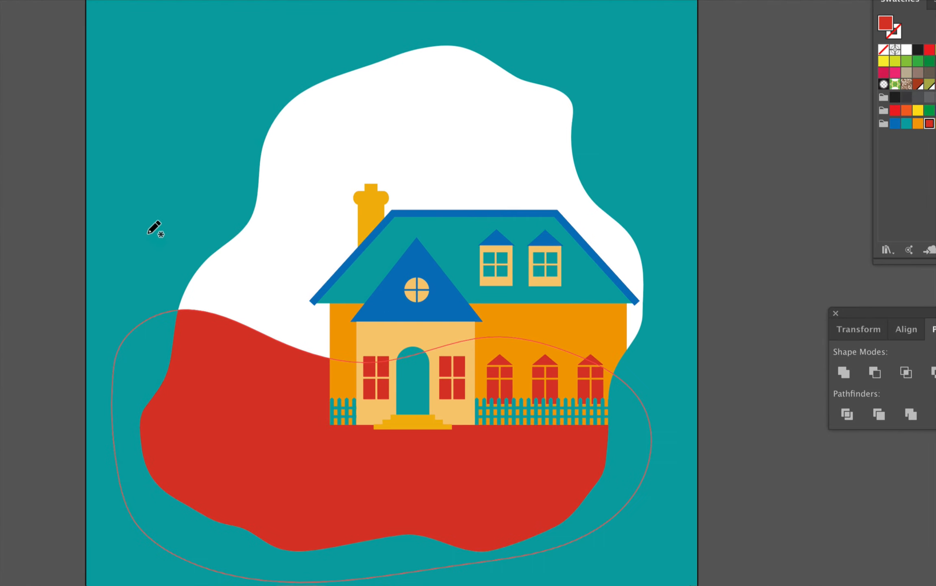
Draw a second hill about 4.66 by 3.31 in behind the ground, left of the house, and recolor it to lighter red F24F46
mouse_move(150, 242)
mouse_down()
mouse_move(156, 211)
mouse_move(187, 183)
mouse_move(216, 182)
mouse_move(321, 249)
mouse_move(424, 296)
mouse_move(430, 340)
mouse_move(421, 365)
mouse_move(315, 387)
mouse_move(213, 369)
mouse_move(173, 346)
mouse_move(144, 297)
mouse_move(154, 215)
mouse_up()
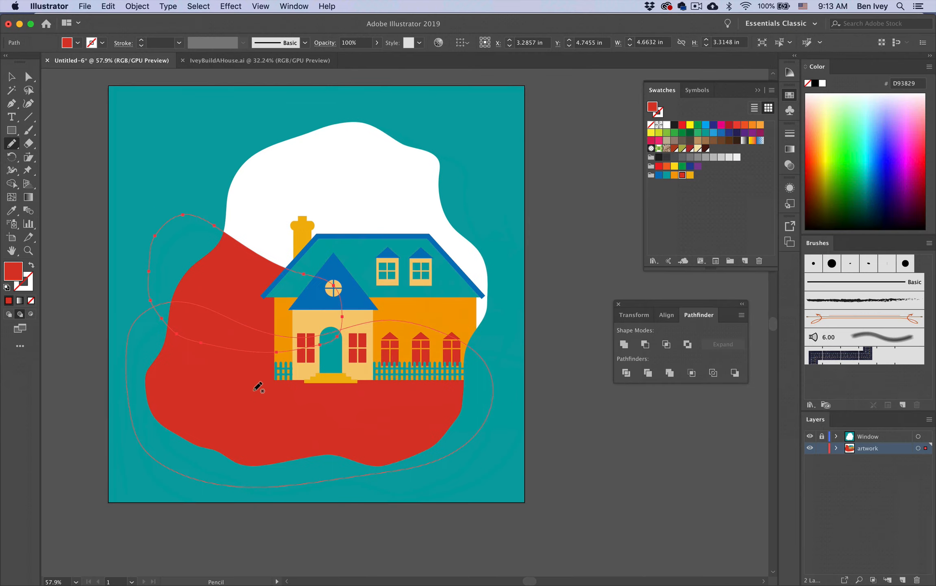
click(11, 76)
click(226, 267)
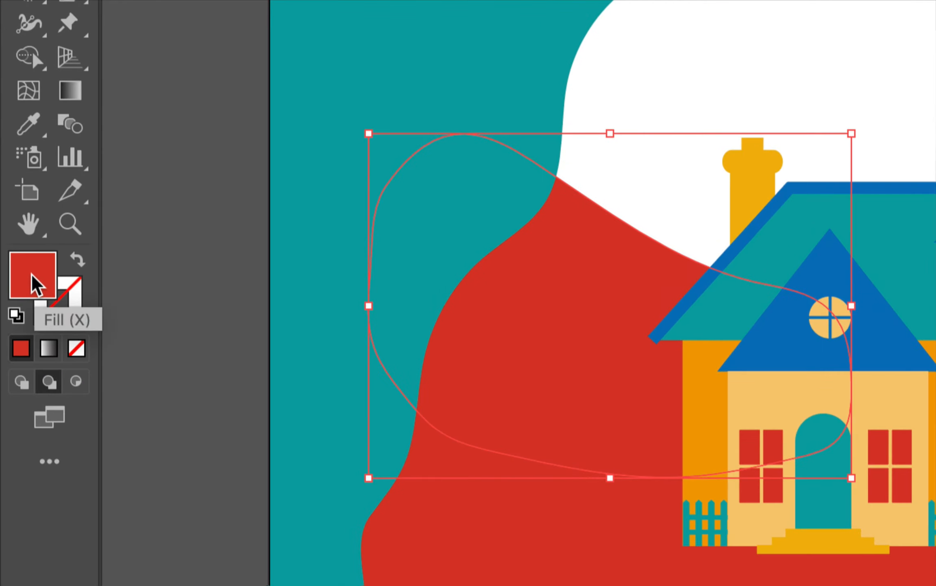
double_click(31, 274)
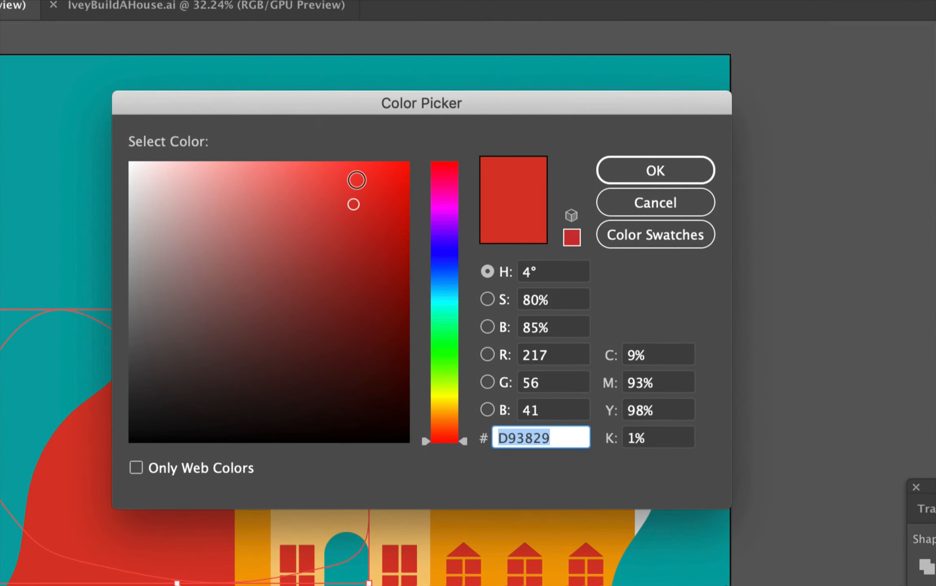
drag(334, 161, 327, 154)
drag(341, 199, 330, 174)
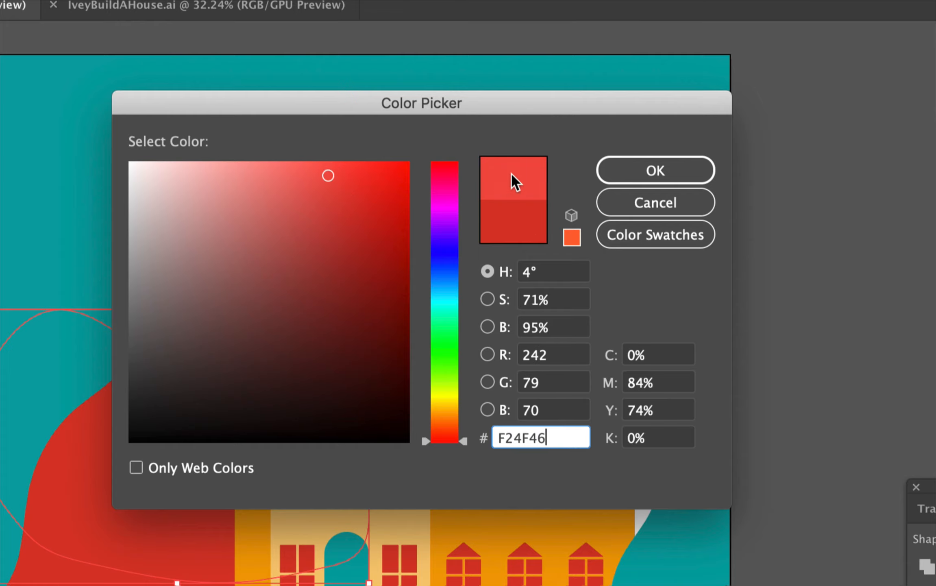
click(613, 177)
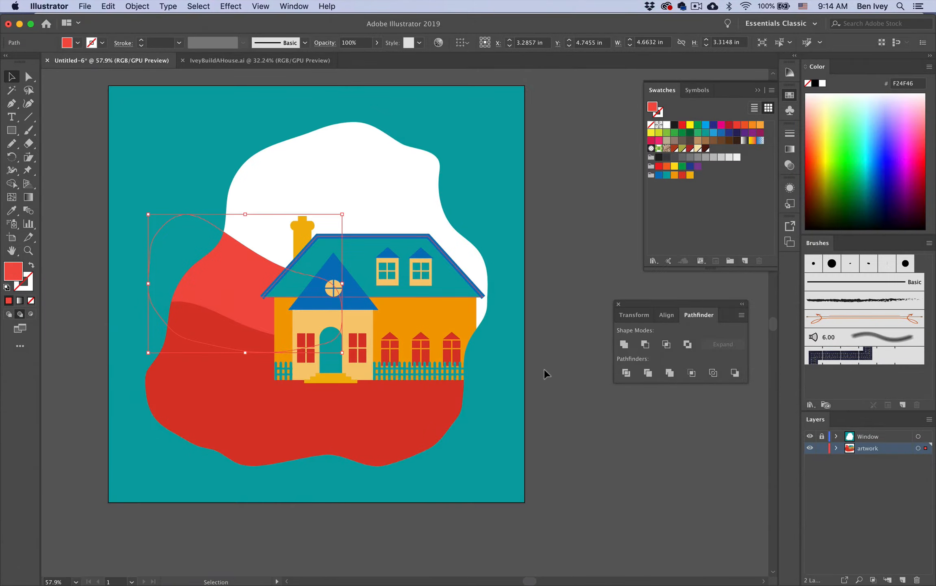
click(546, 372)
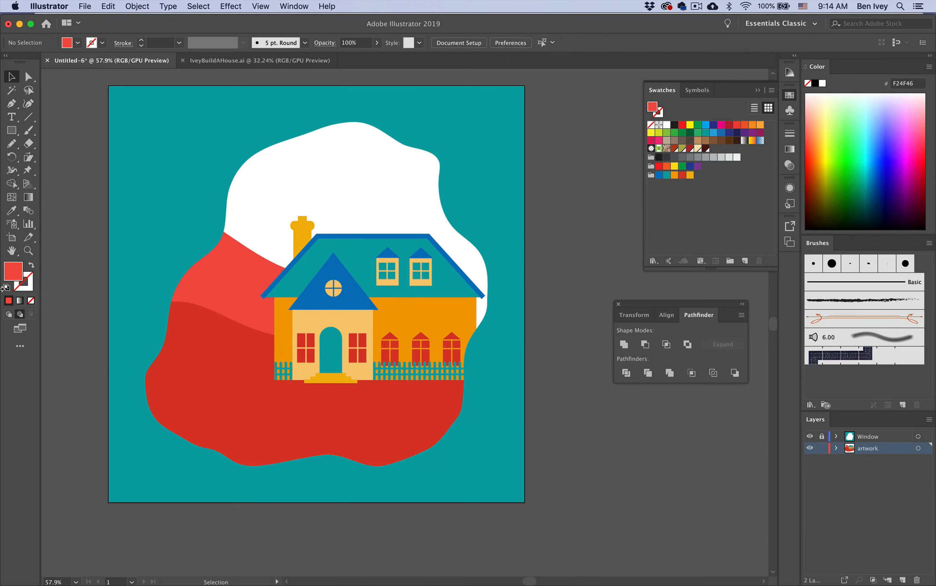
click(12, 143)
drag(242, 336, 327, 270)
mouse_move(401, 234)
mouse_down()
mouse_move(486, 212)
mouse_move(521, 257)
mouse_move(498, 354)
mouse_move(433, 384)
mouse_move(325, 378)
mouse_move(260, 362)
mouse_up()
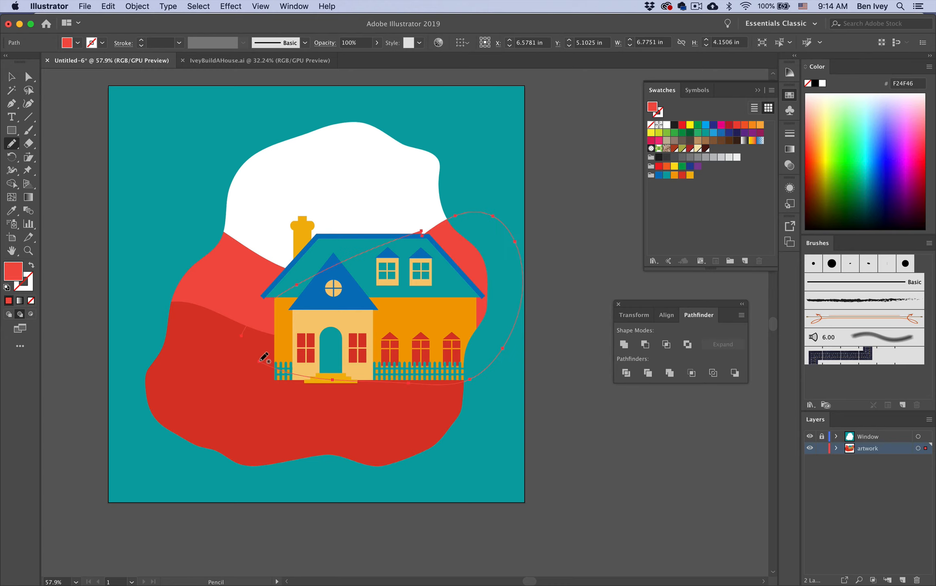
key(super+z)
Draw a third hill about 6.57 by 3.86 in behind the house's right side, fill it with pink F29391, and deselect it
mouse_move(277, 265)
mouse_down()
mouse_move(311, 236)
mouse_move(366, 212)
mouse_move(480, 199)
mouse_up()
mouse_move(489, 342)
mouse_down()
mouse_move(346, 358)
mouse_move(251, 335)
mouse_up()
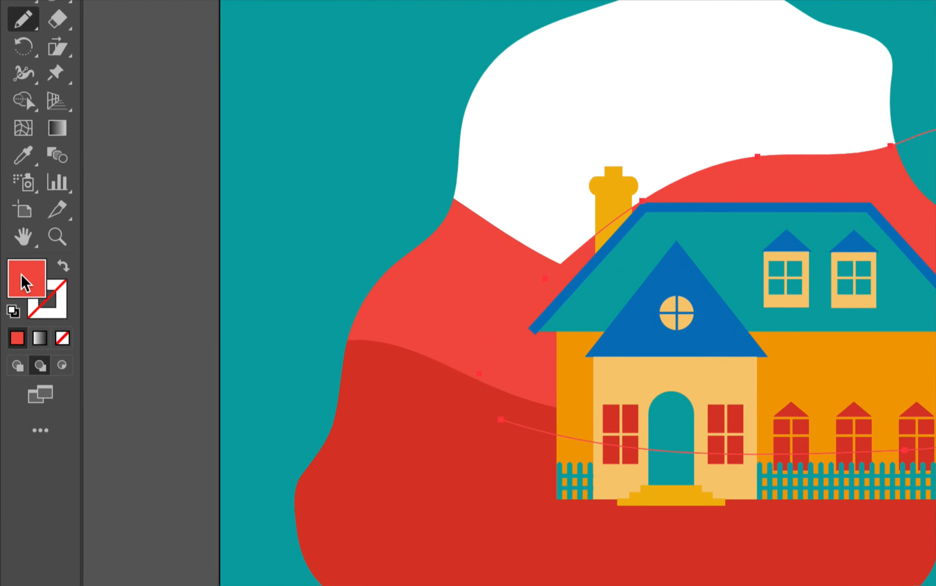
double_click(22, 276)
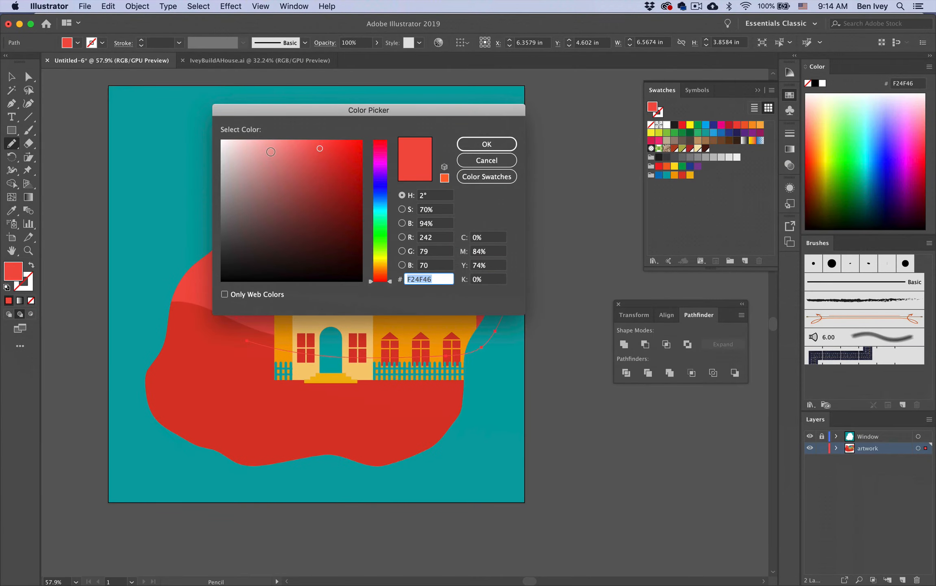
drag(270, 152, 276, 145)
click(506, 144)
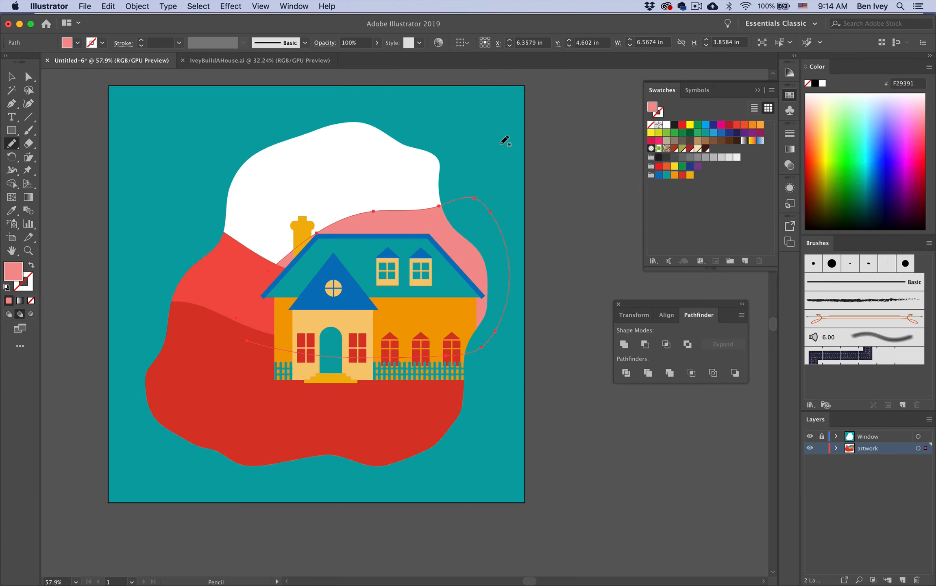
right_click(588, 234)
click(566, 206)
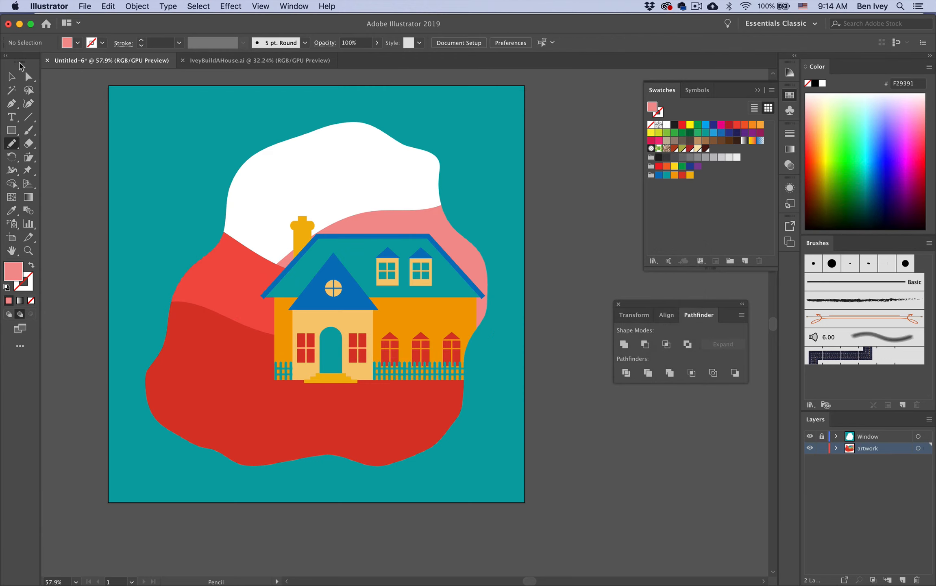
click(12, 77)
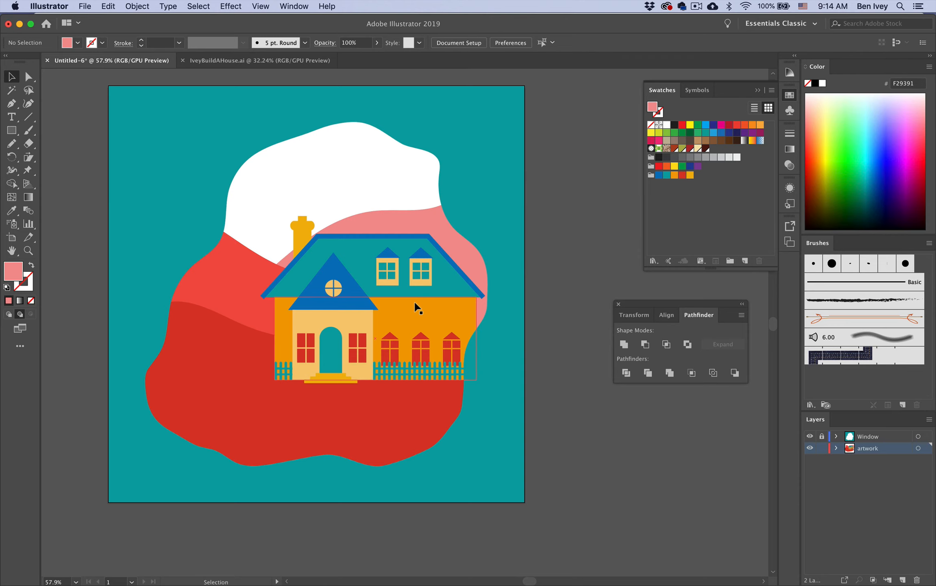
drag(419, 276, 394, 446)
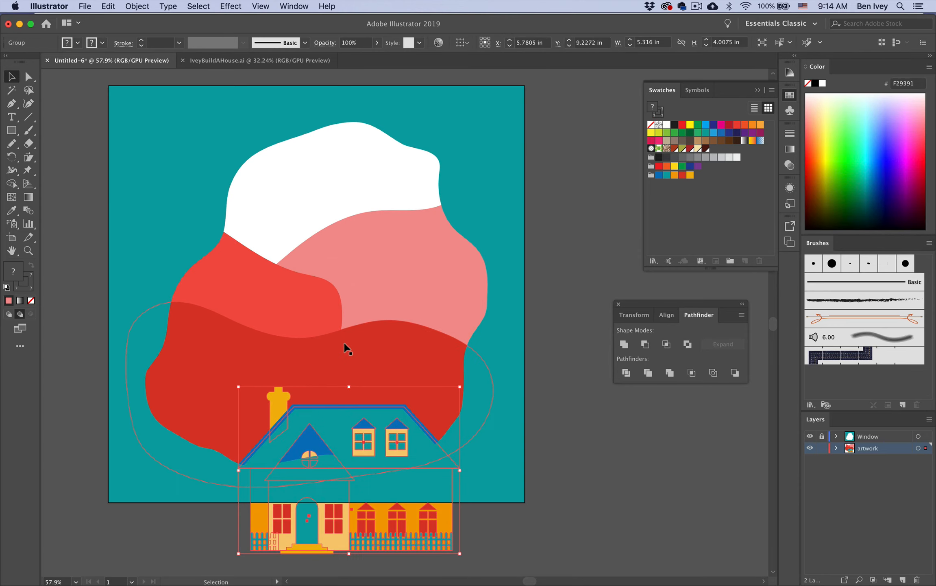
key(super+z)
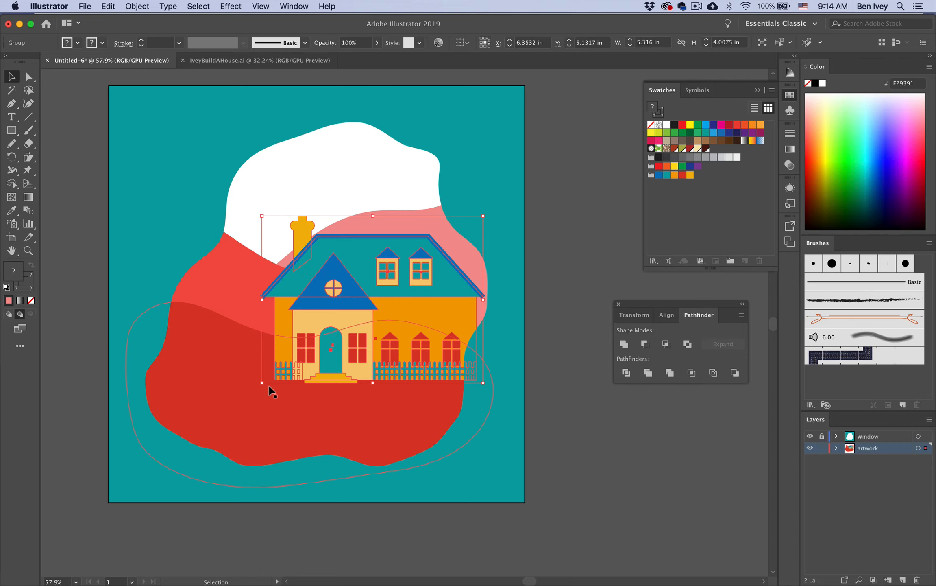
Scale the house group up proportionally to about 5.84 by 4.41 in and move it slightly left
drag(261, 383, 231, 398)
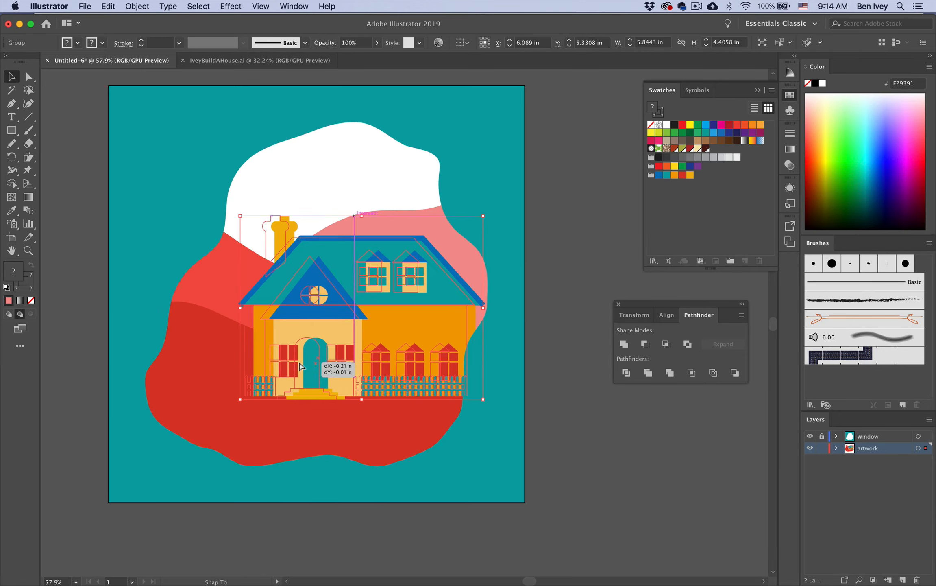
click(595, 448)
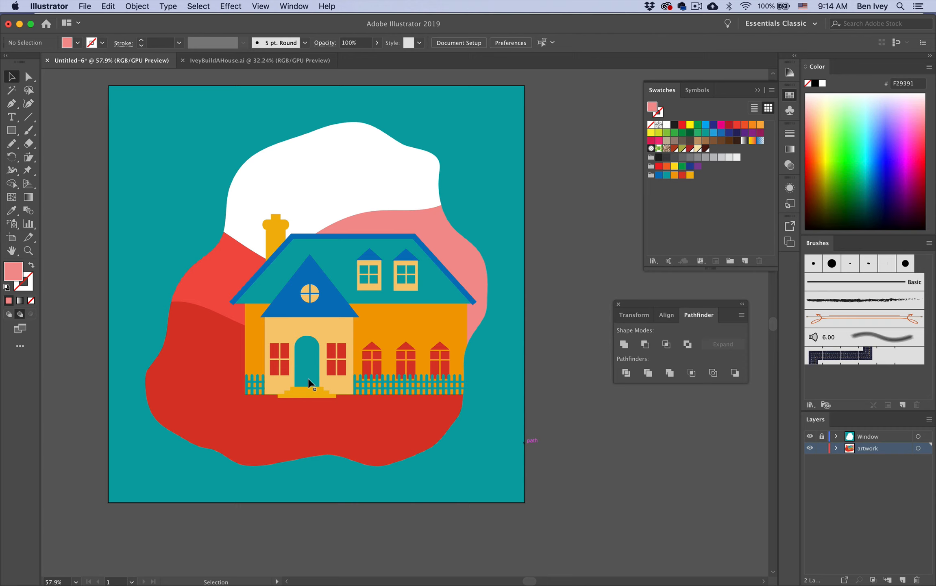
Widen the lighter red hill on the left by stretching its right side further behind the house
click(224, 282)
drag(344, 283, 388, 289)
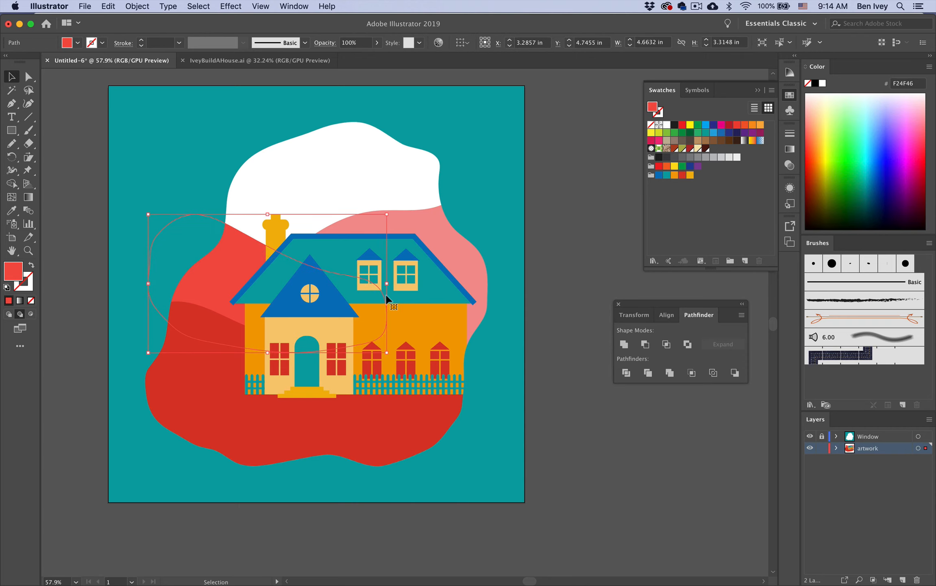
click(504, 339)
Enlarge the house proportionally to about 6.40 by 4.82 in, shift it slightly down and left, and deselect it
click(449, 329)
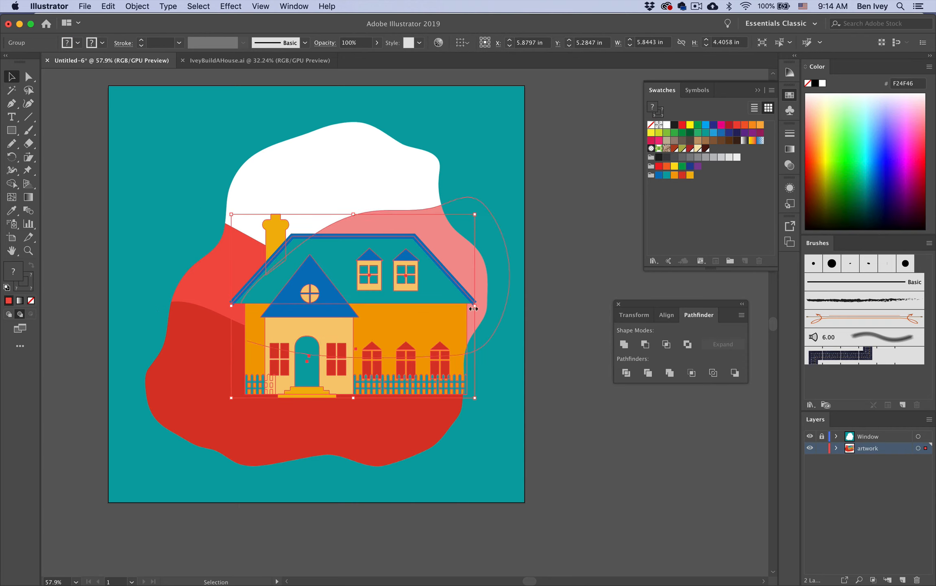
drag(478, 308, 497, 306)
click(569, 404)
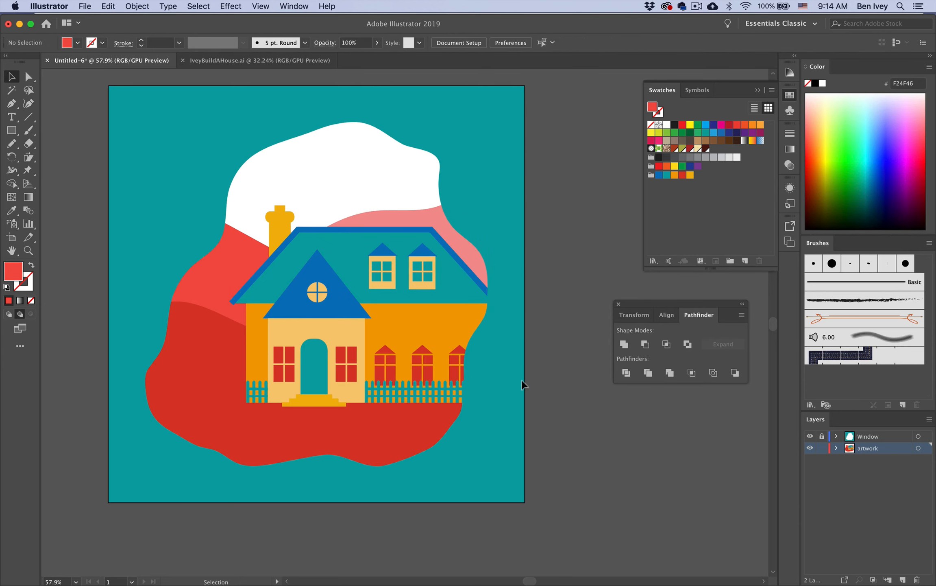
drag(436, 354, 433, 359)
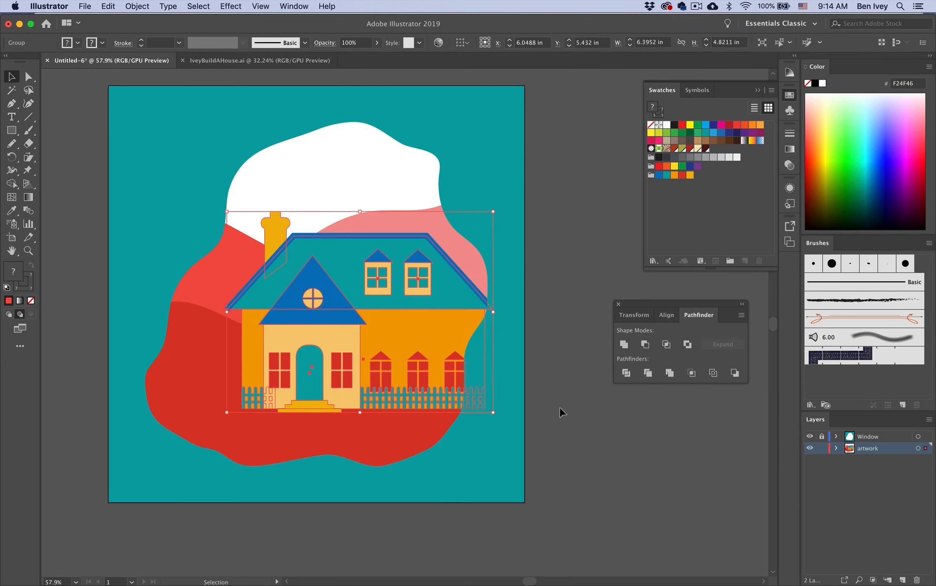
click(566, 423)
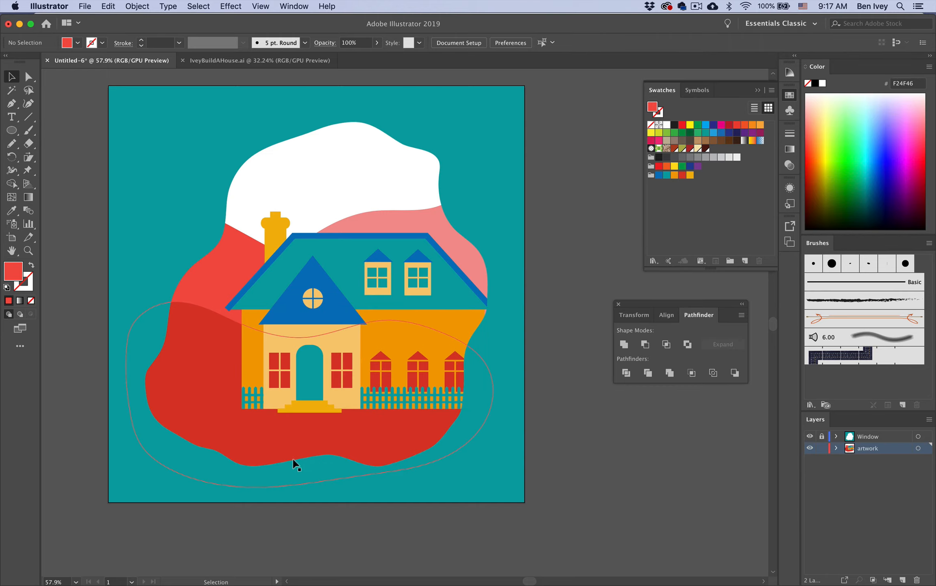
Prepare to draw ellipses in Draw Normal mode with the fill lightened from the palette's dark red to EF4941
scroll(296, 465, up, 5)
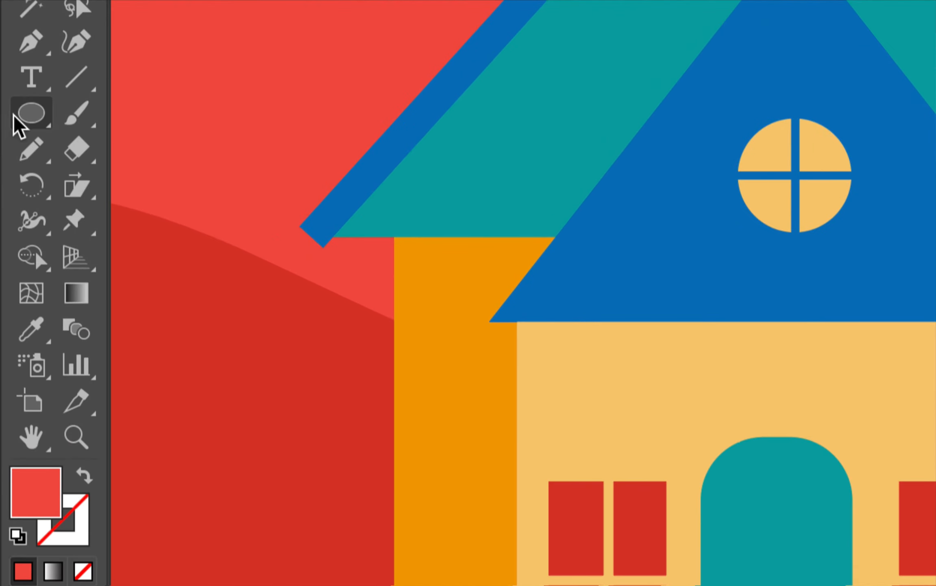
click(5, 132)
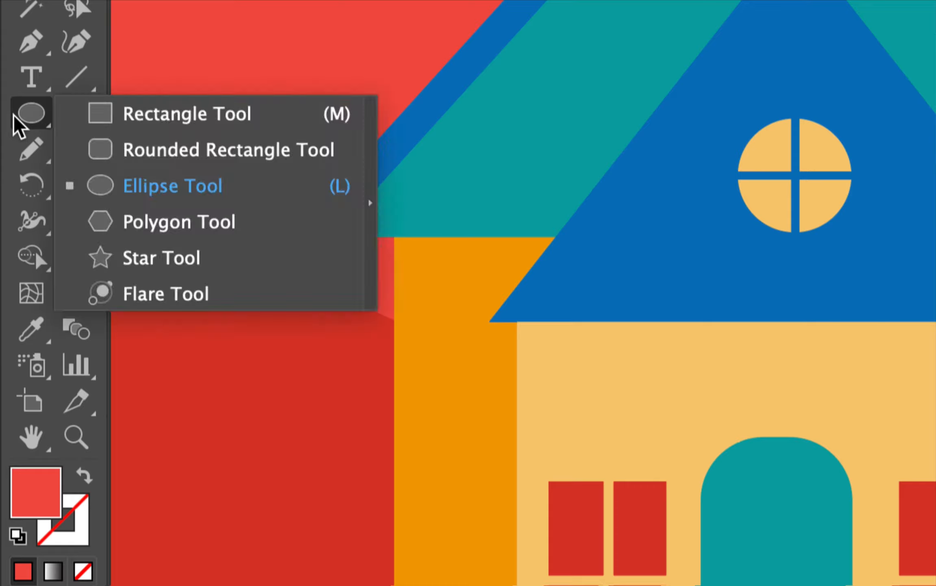
click(125, 187)
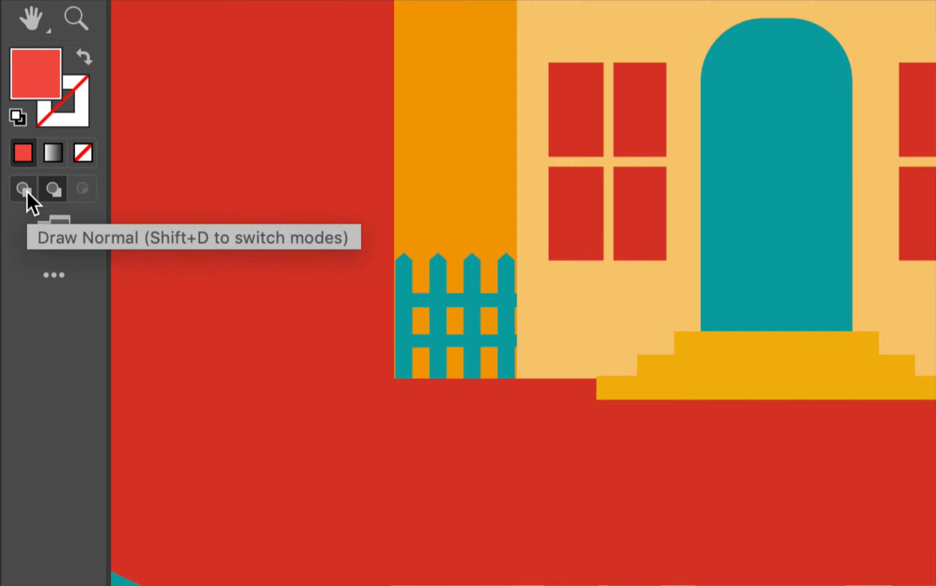
click(27, 190)
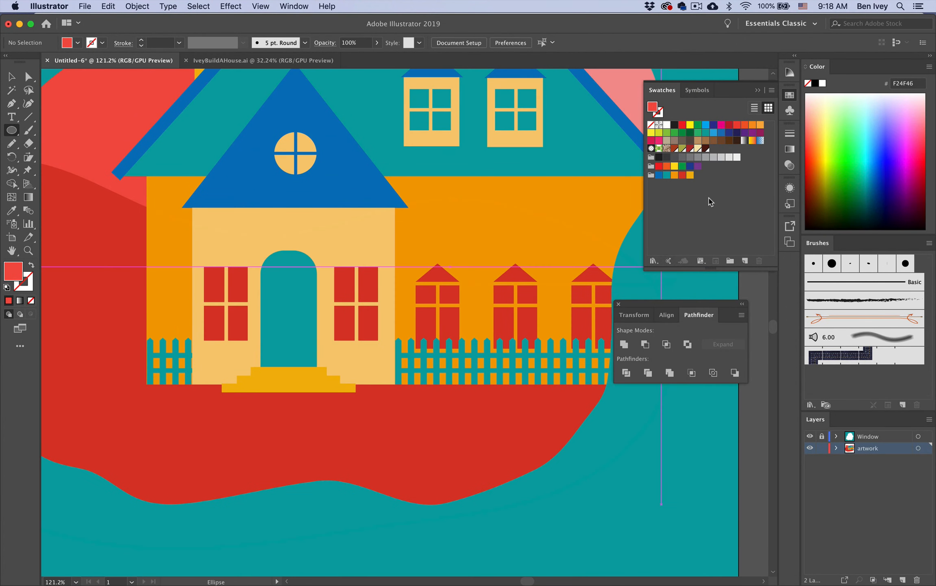
click(684, 176)
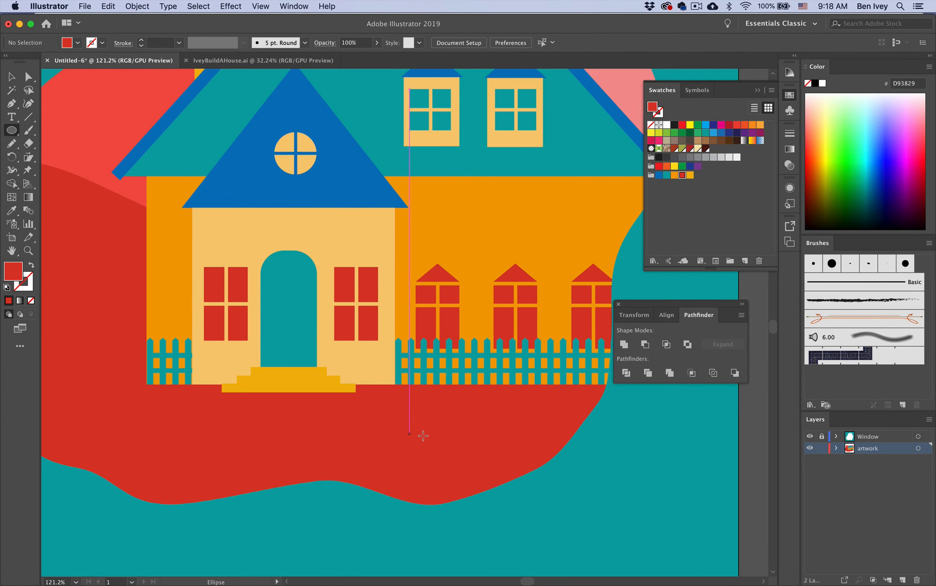
double_click(13, 273)
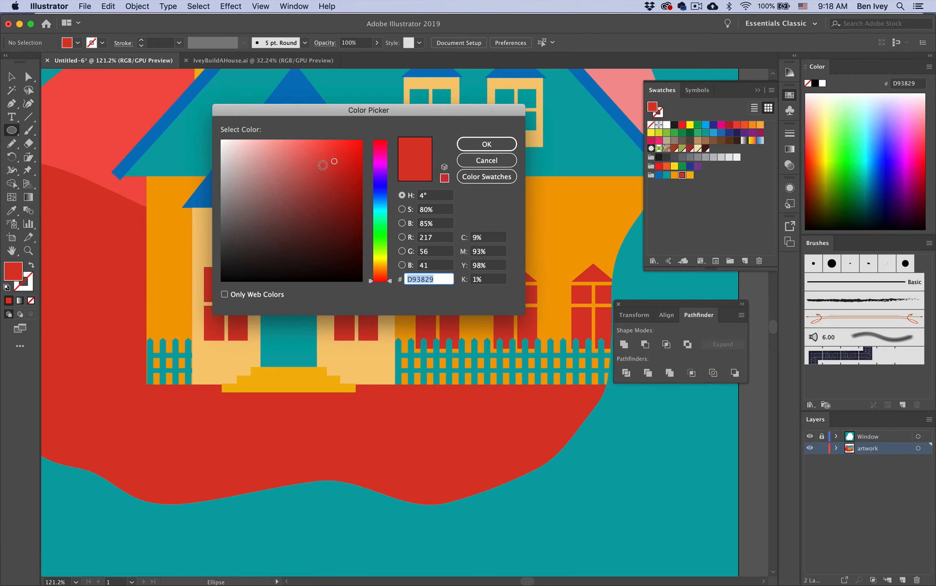
drag(318, 150, 324, 147)
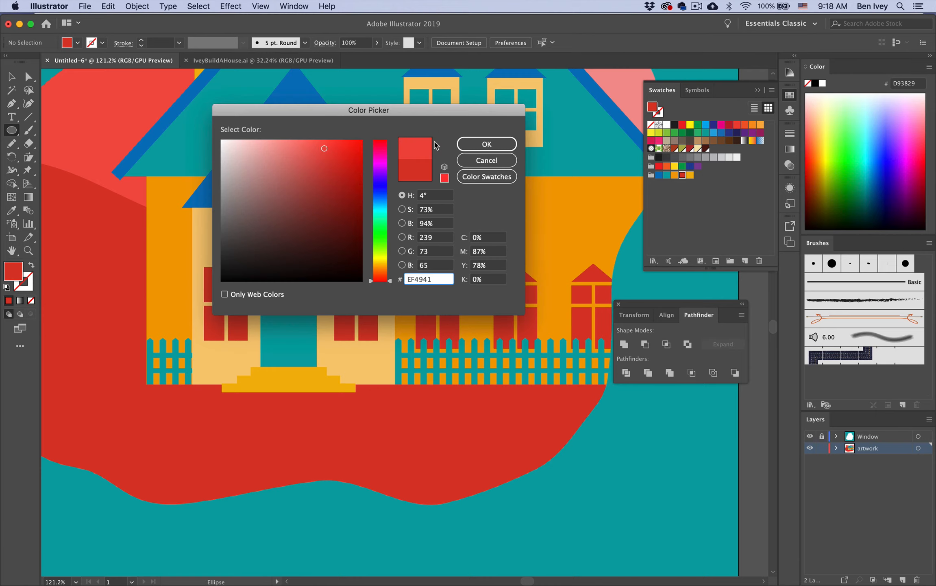
click(498, 144)
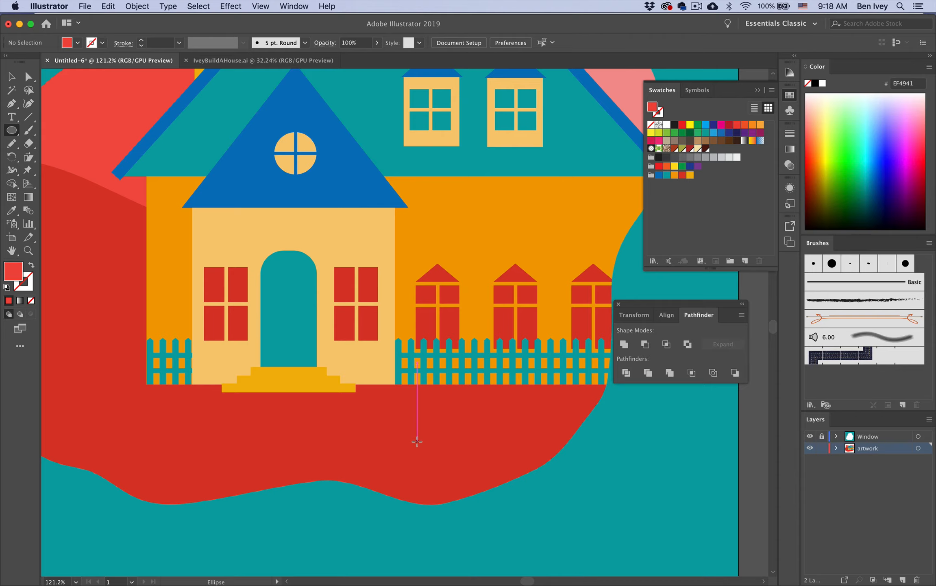
Draw four overlapping ellipses, the first about 0.64 by 0.40 in, on the dark red hill below the fence to form a bush
scroll(417, 441, up, 5)
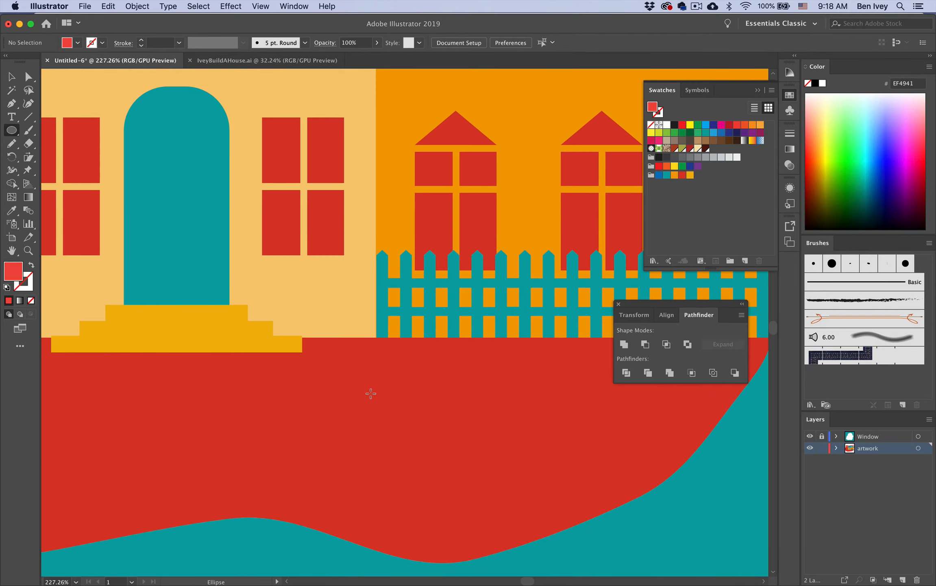
drag(344, 379, 447, 444)
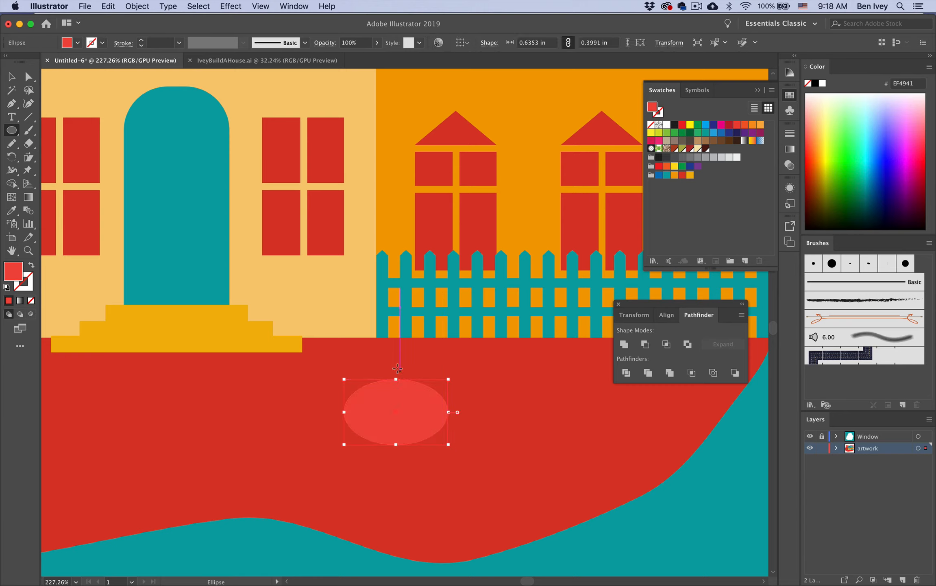
drag(400, 362, 563, 448)
drag(445, 366, 519, 417)
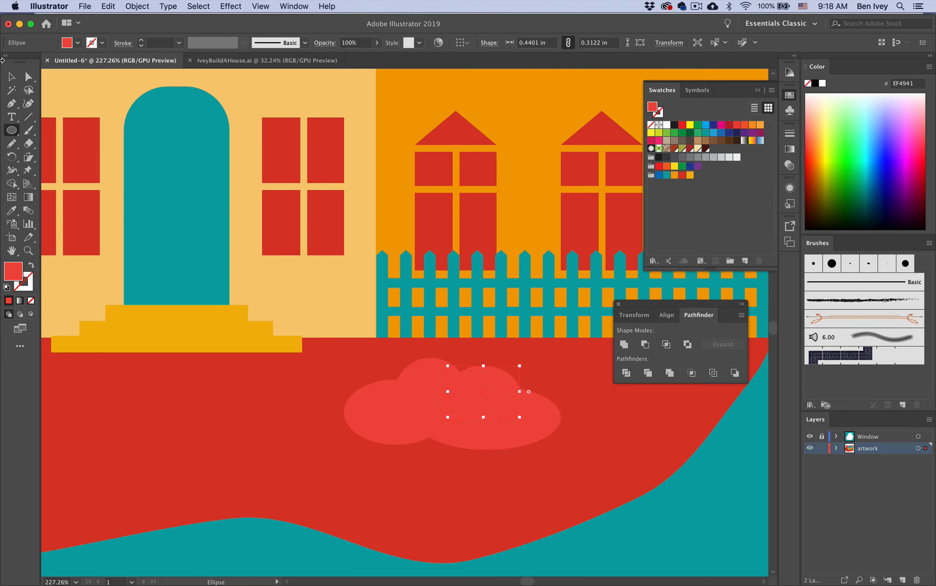
Select all the overlapping bush ellipses and unite them into a single shape
click(12, 79)
click(484, 524)
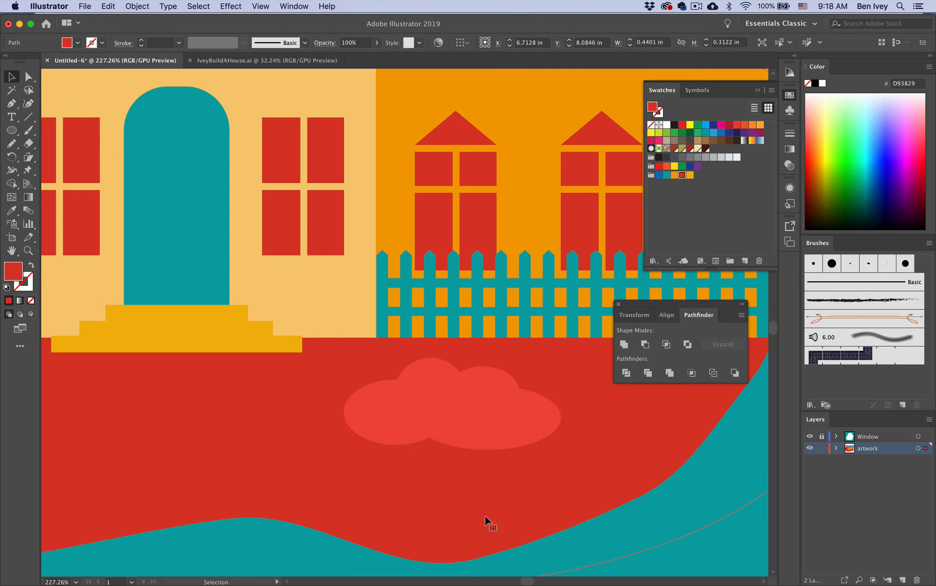
click(523, 433)
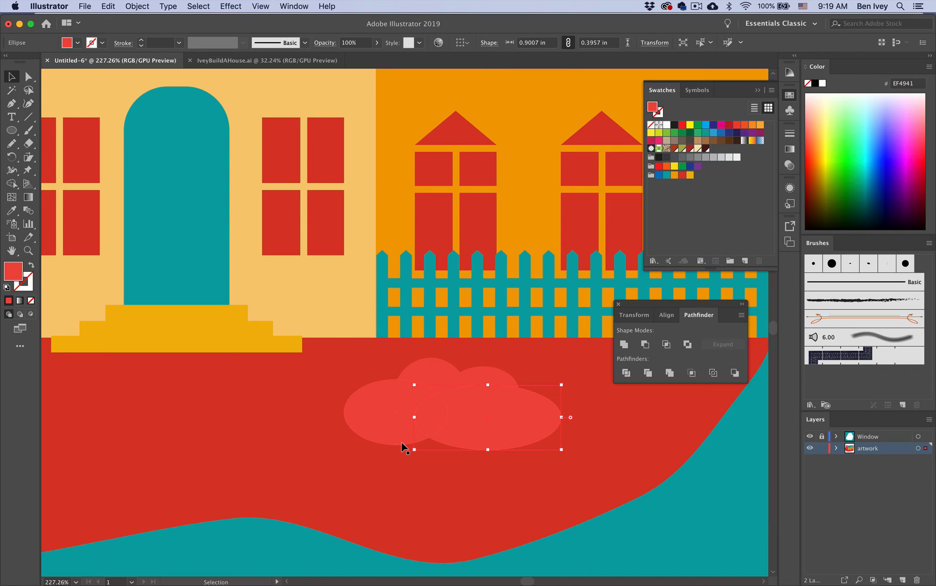
scroll(403, 446, up, 5)
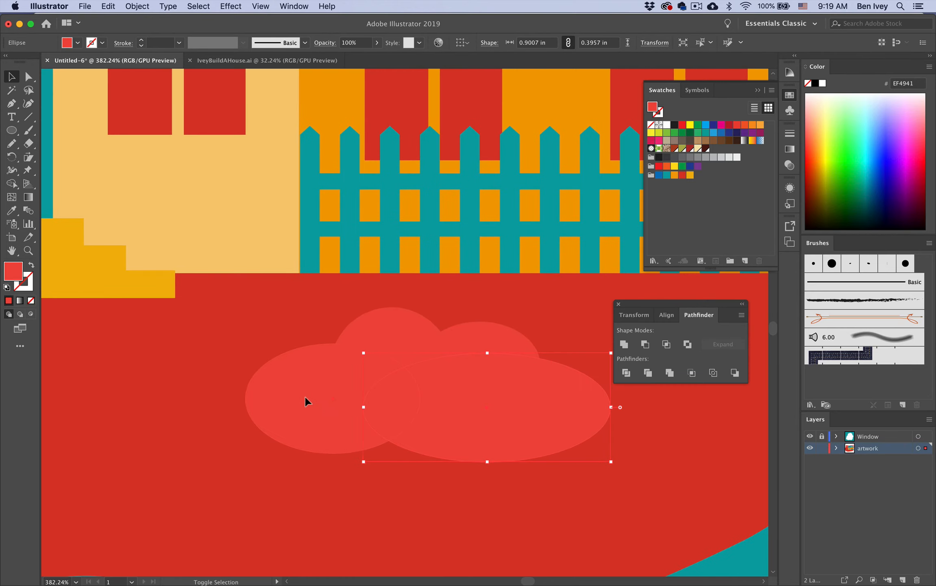
shift+click(305, 401)
shift+click(387, 324)
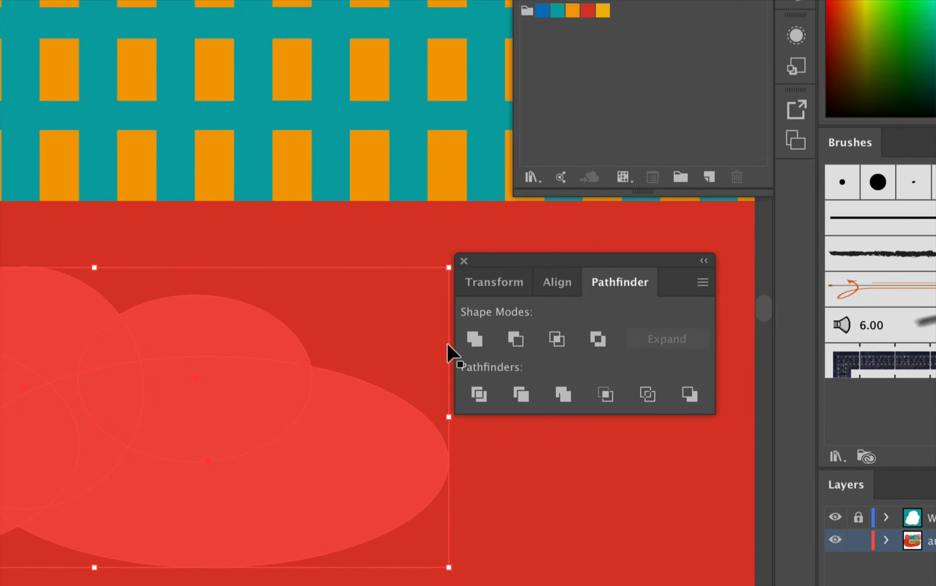
click(479, 342)
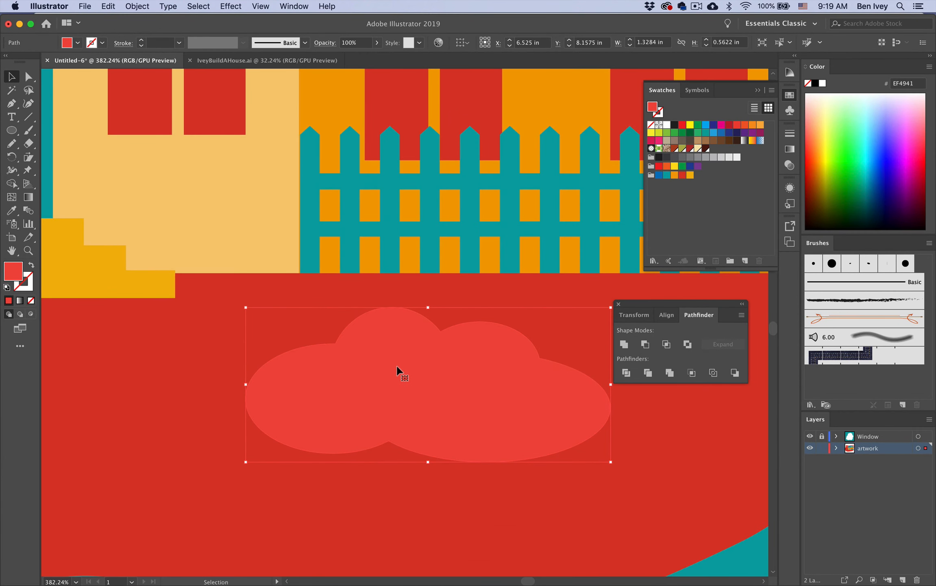
Draw a horizontal line about 1.55 in long across the lower part of the bush, extending past both sides
scroll(537, 411, right, 3)
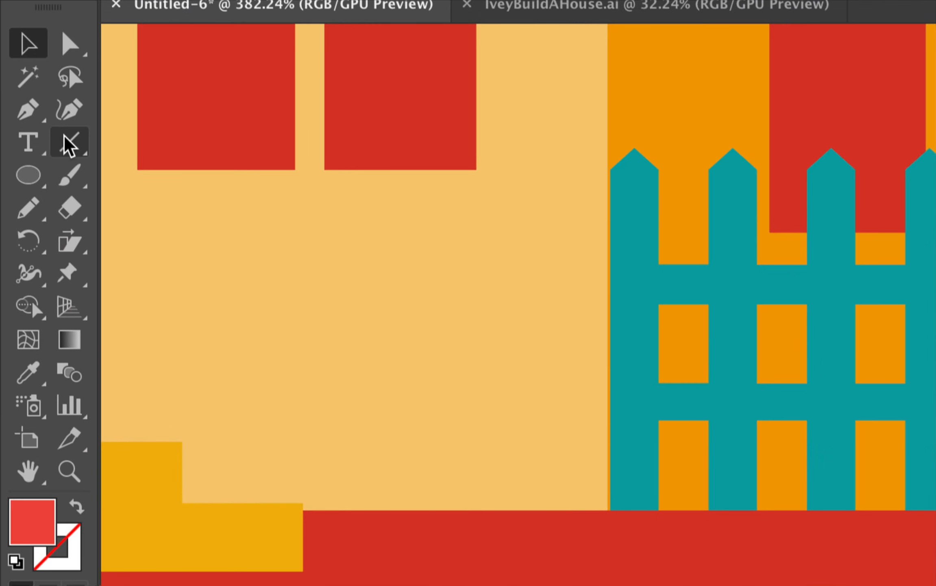
click(67, 145)
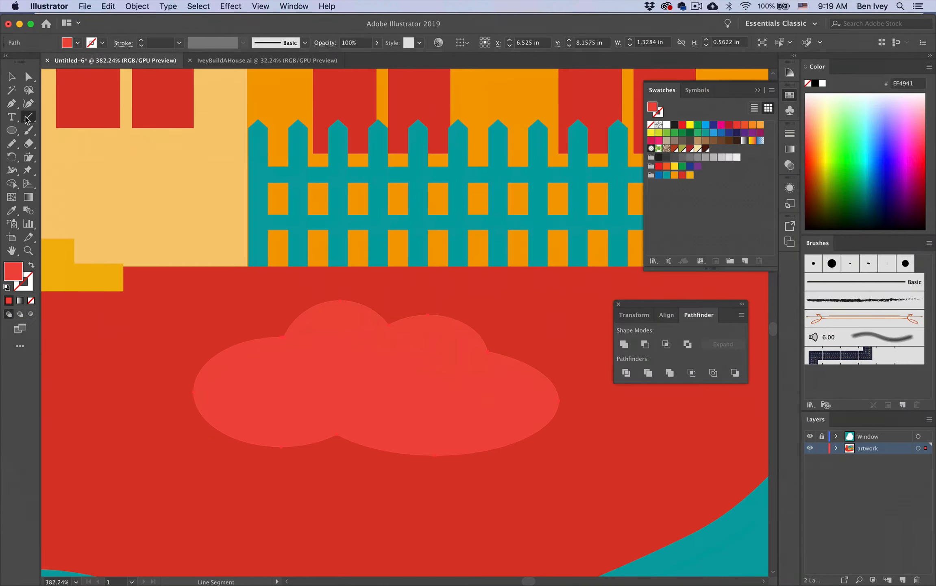
drag(178, 427, 601, 482)
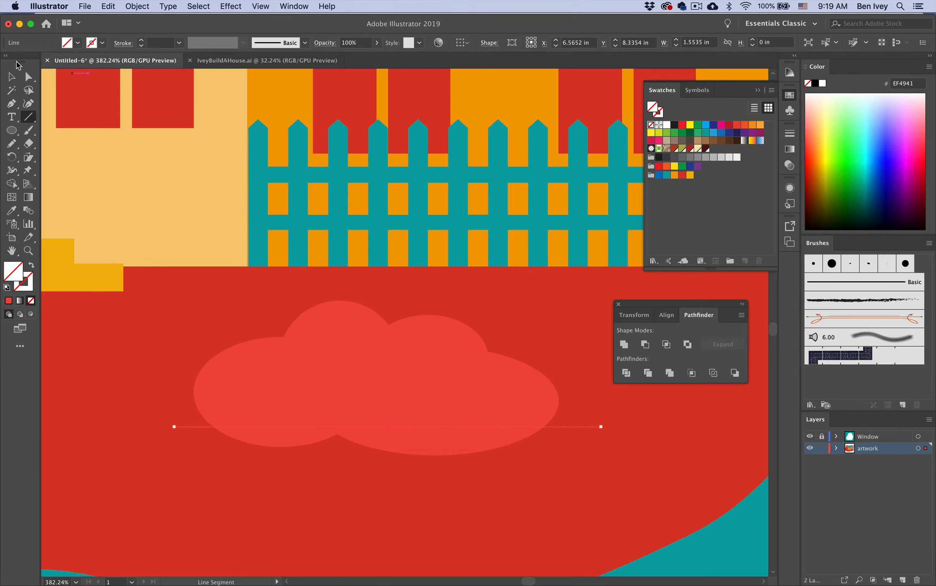
click(10, 77)
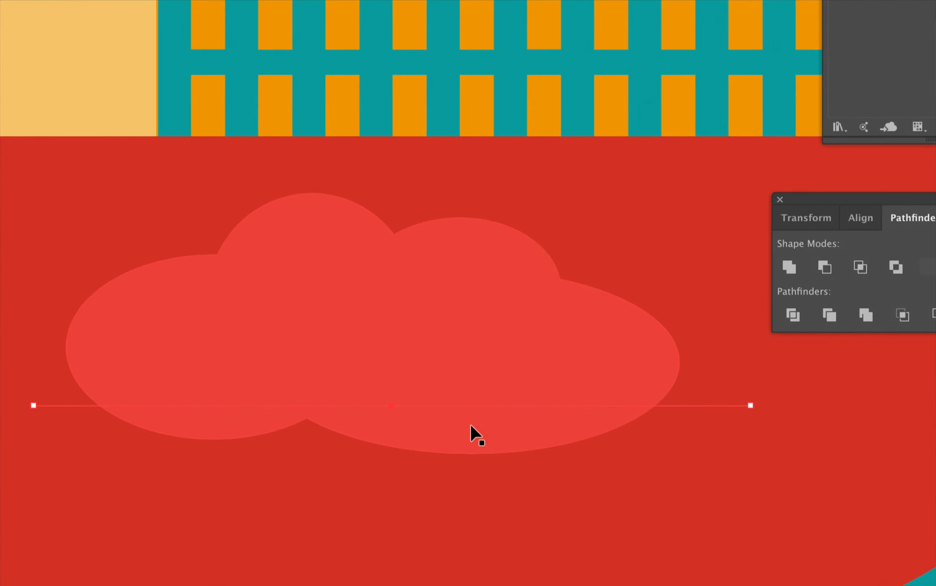
Divide the bush along the horizontal line with Pathfinder and ungroup the resulting pieces
shift+click(479, 421)
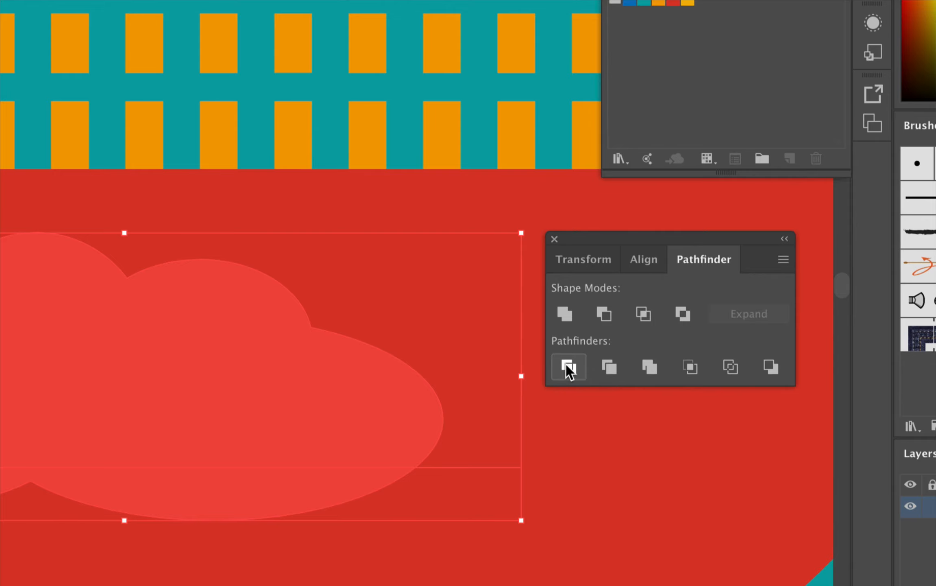
click(564, 367)
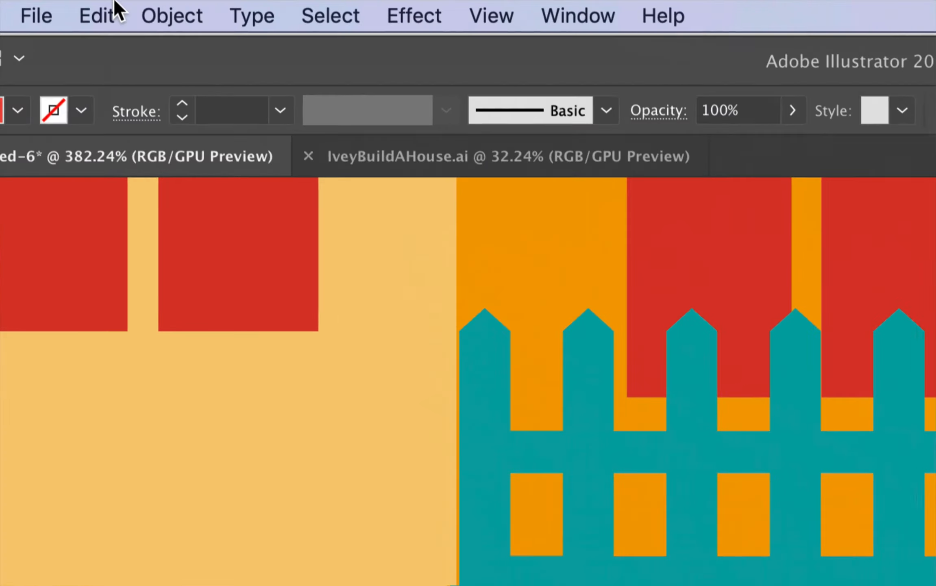
click(129, 4)
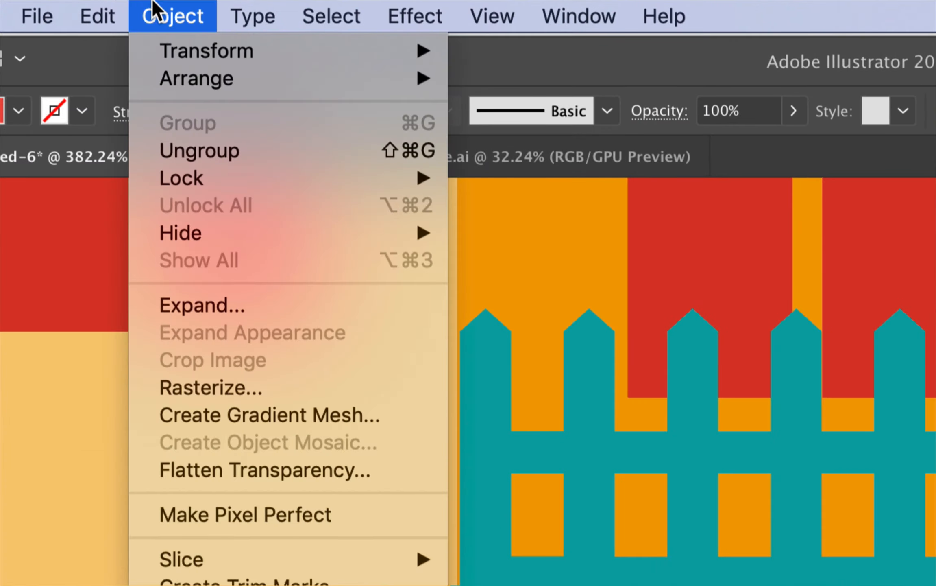
click(203, 152)
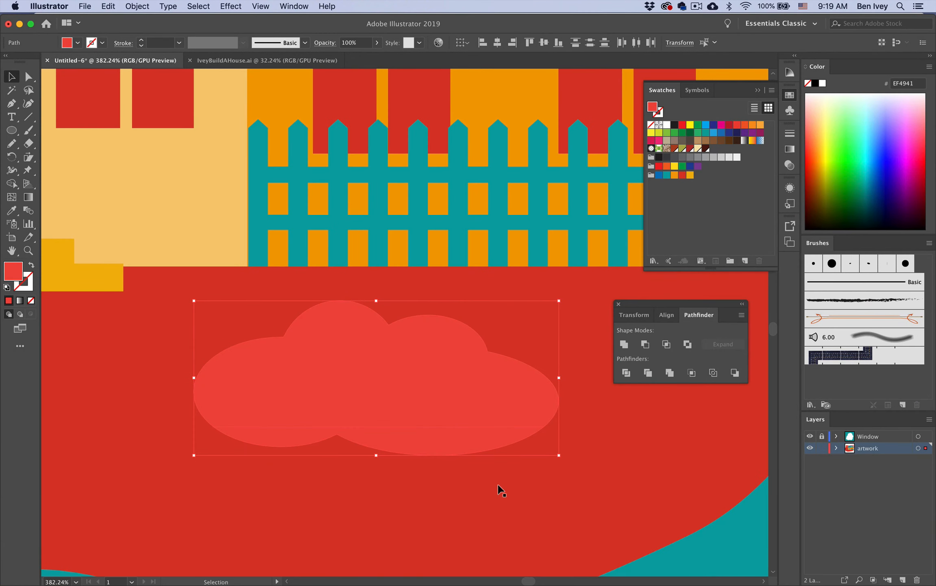
Separate the piece below the dividing line from the bush and delete it, leaving a flat base
click(502, 492)
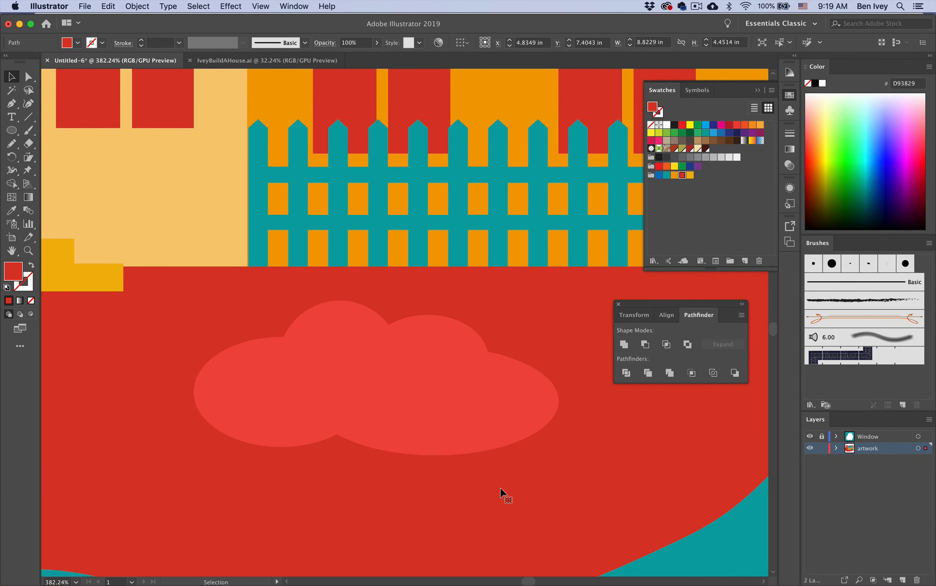
click(465, 449)
drag(433, 456, 435, 500)
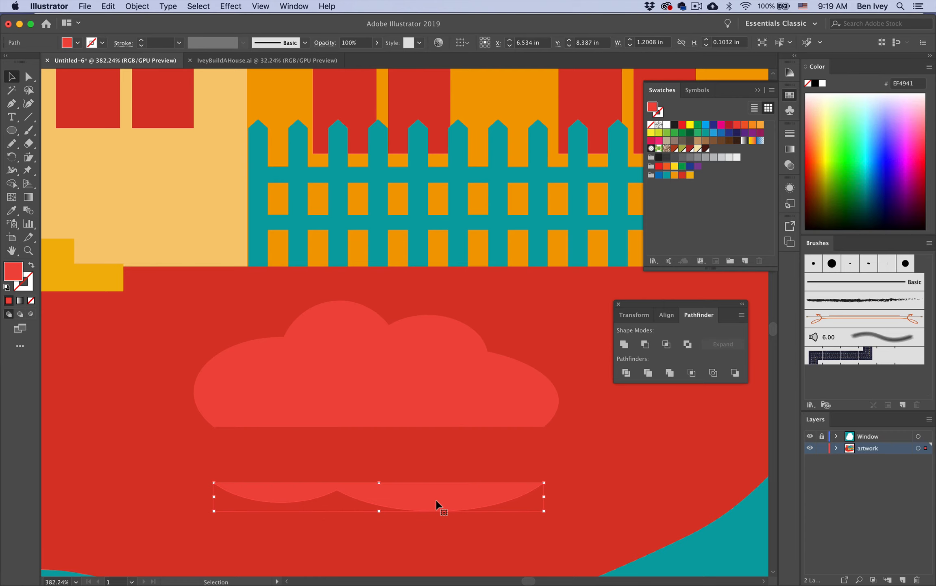
key(Delete)
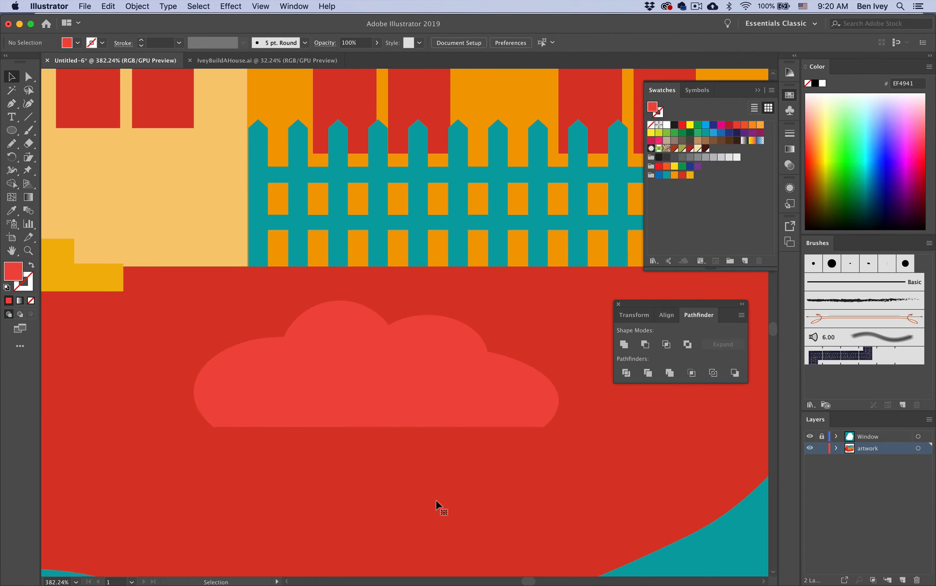
Enlarge the bush to about 1.47 by 0.51 in, place it in front of the fence on the house's right, and deselect it
scroll(436, 504, down, 3)
click(429, 447)
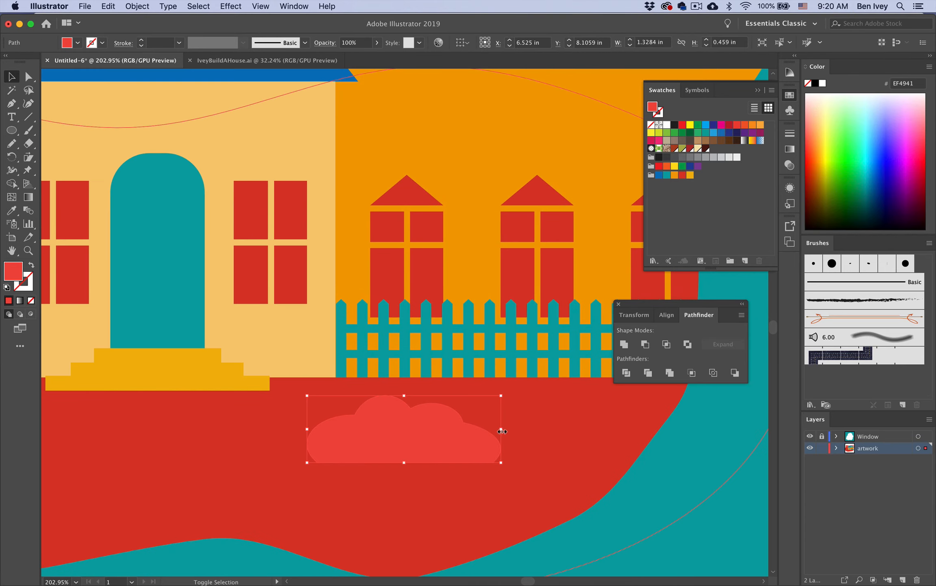
drag(502, 431, 520, 396)
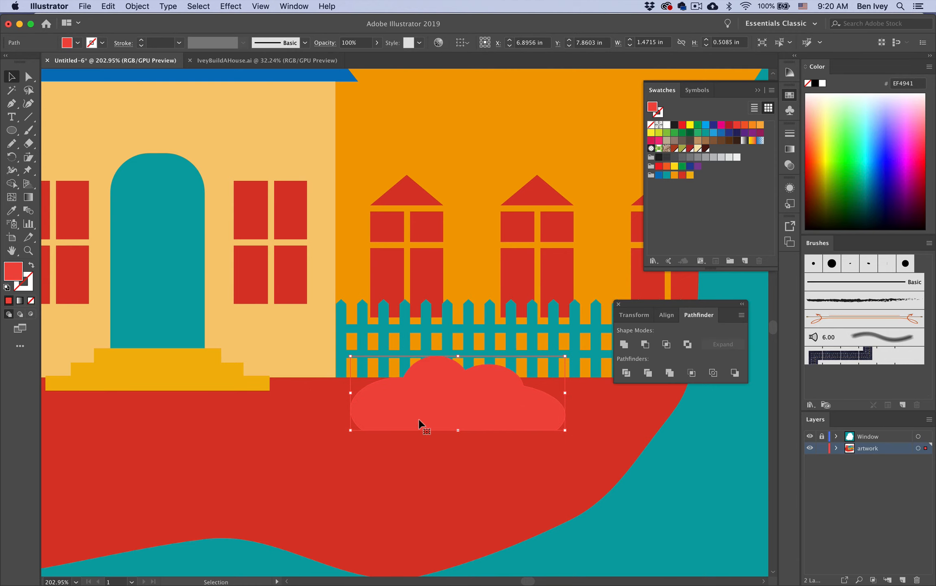
scroll(418, 423, down, 3)
click(420, 459)
scroll(420, 461, up, 3)
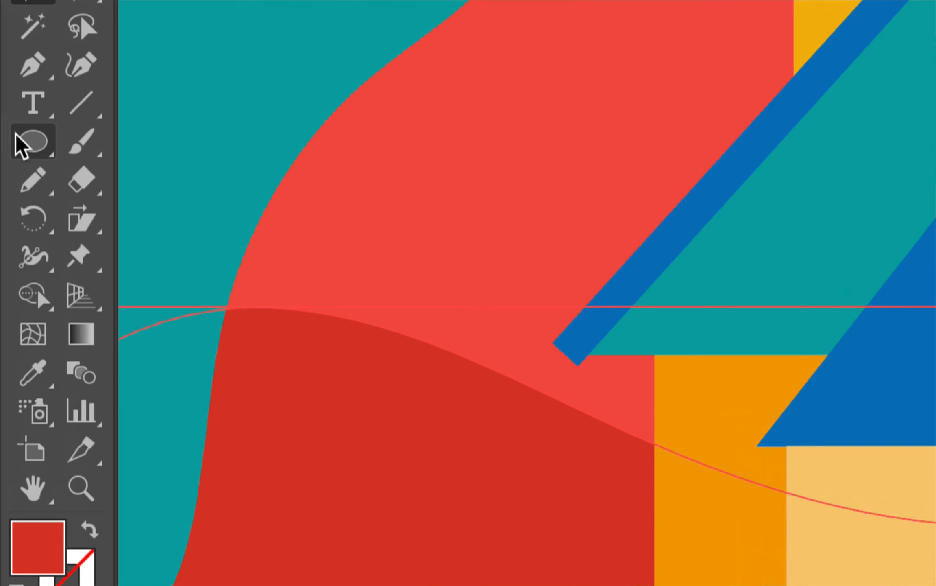
Draw an ellipse about 0.54 by 0.34 in on the ground below the front steps and match its fill to the existing bush
click(11, 130)
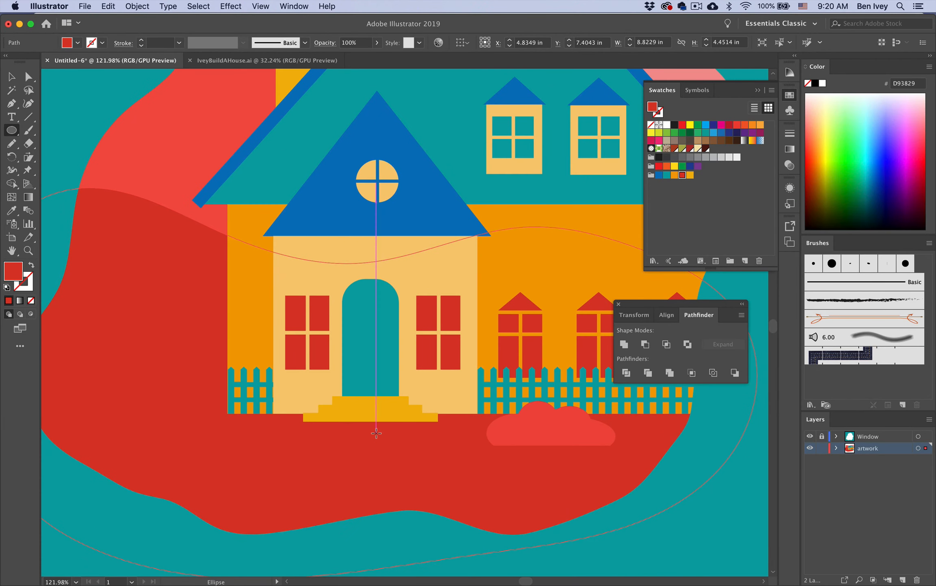
drag(274, 463, 319, 492)
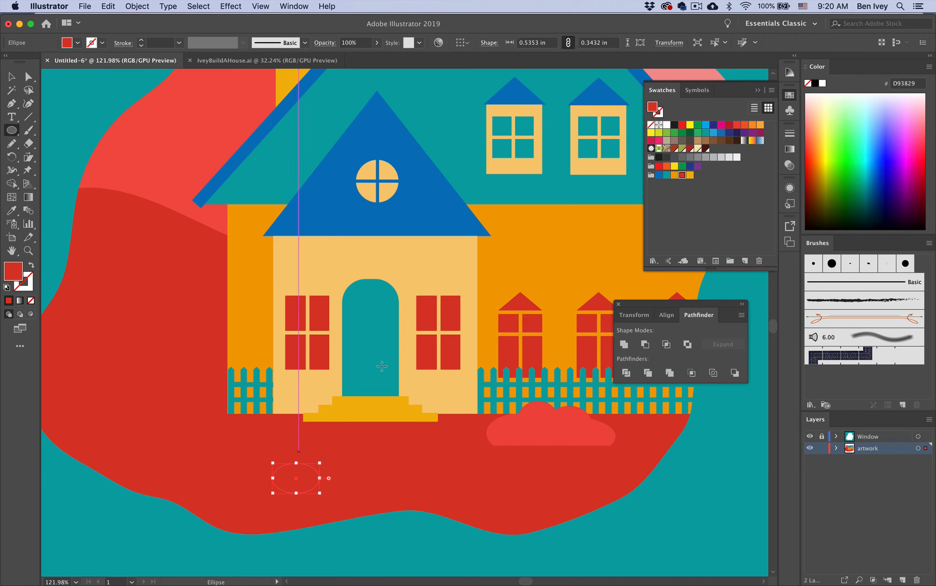
key(i)
click(556, 420)
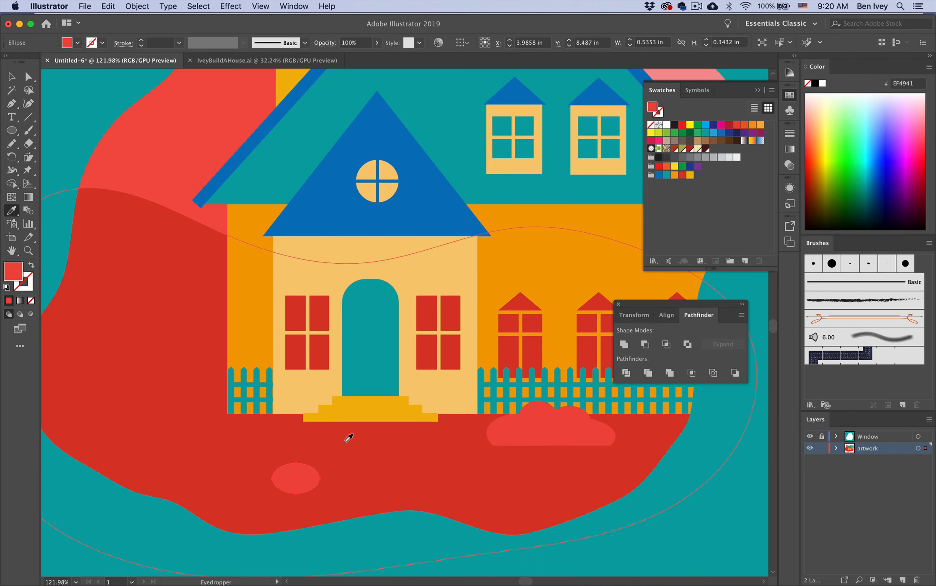
Draw more ellipses overlapping the first to build a wider cloud-shaped bush, including a left one about 0.93 by 0.47 in
click(7, 139)
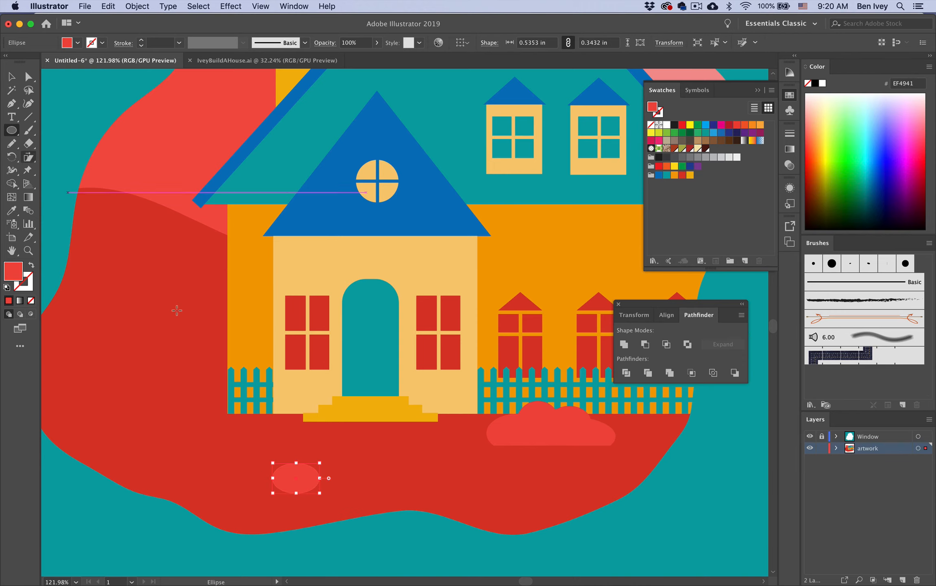
drag(320, 463, 391, 515)
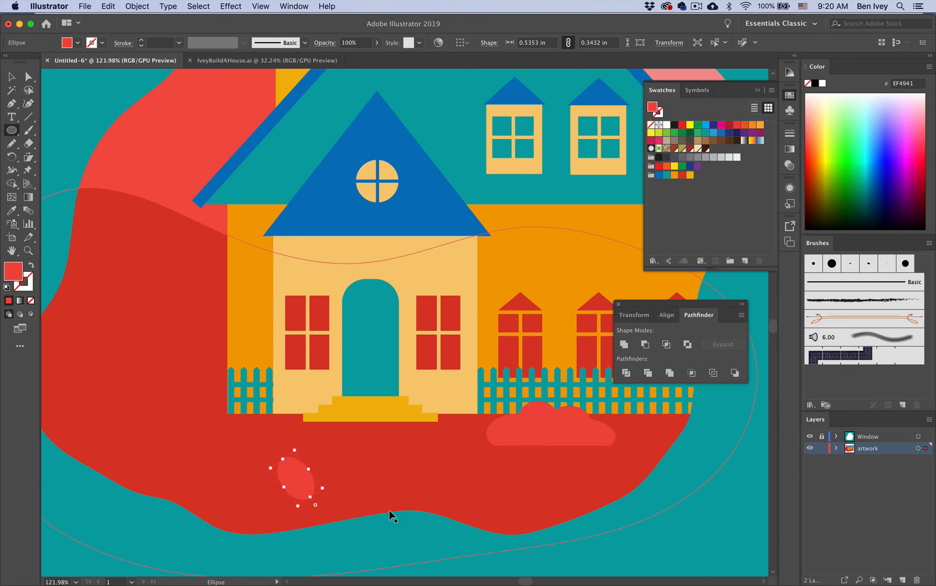
key(super+z)
drag(309, 444, 416, 505)
drag(370, 445, 403, 478)
drag(298, 485, 250, 510)
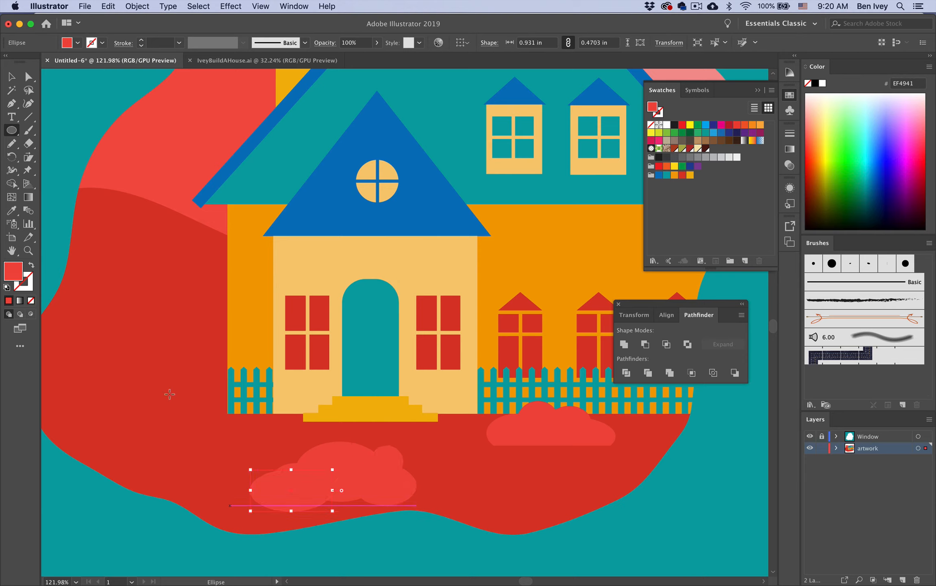
Select all the overlapping ellipses and unite them into a single bush shape
key(v)
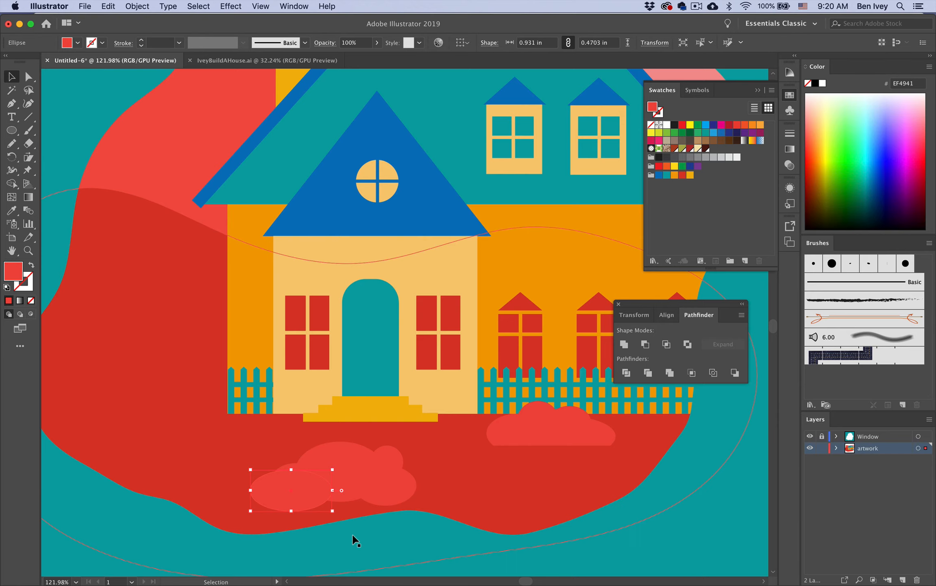
scroll(335, 549, up, 5)
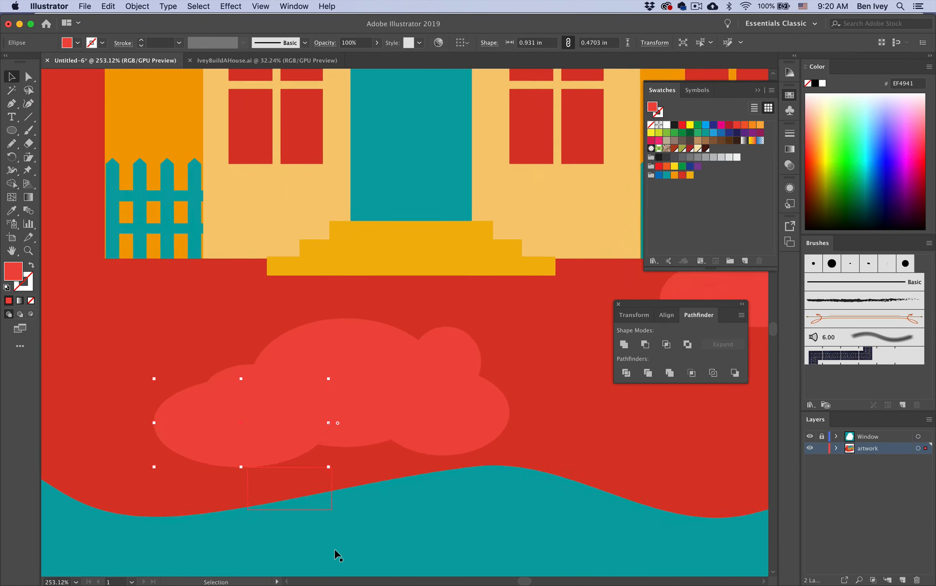
shift+click(453, 443)
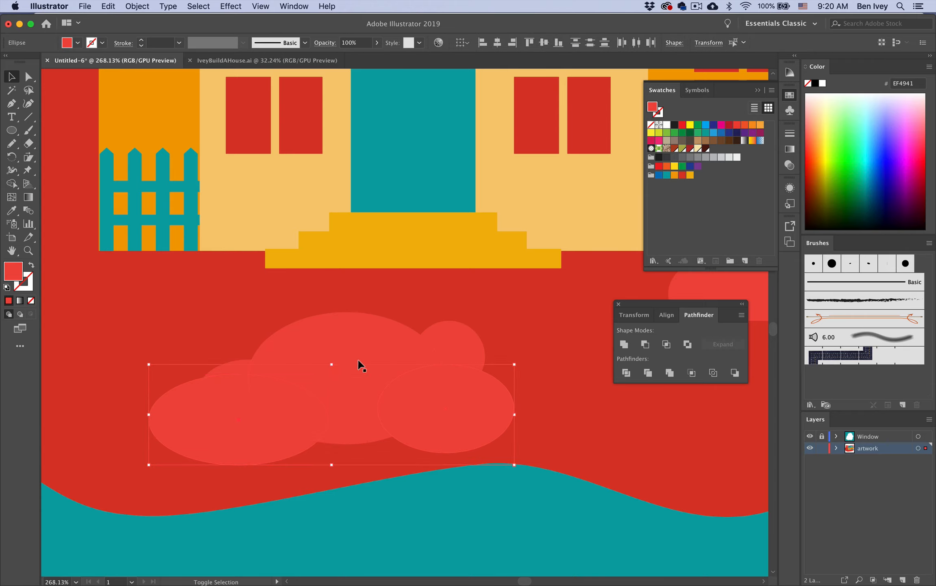
shift+click(351, 345)
shift+click(451, 344)
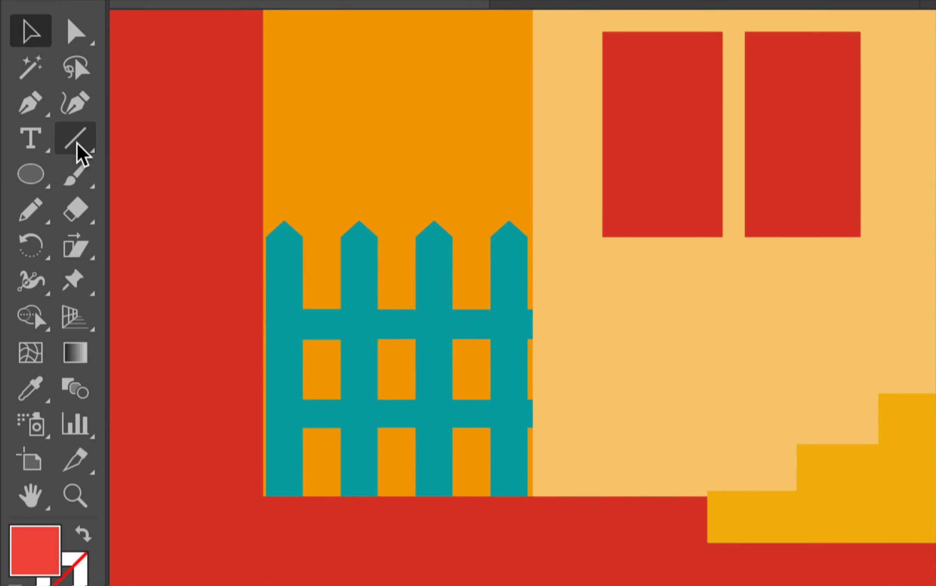
Draw a horizontal line about 2.09 in long across the new bush's lower part and divide the bush along it with Pathfinder
click(28, 120)
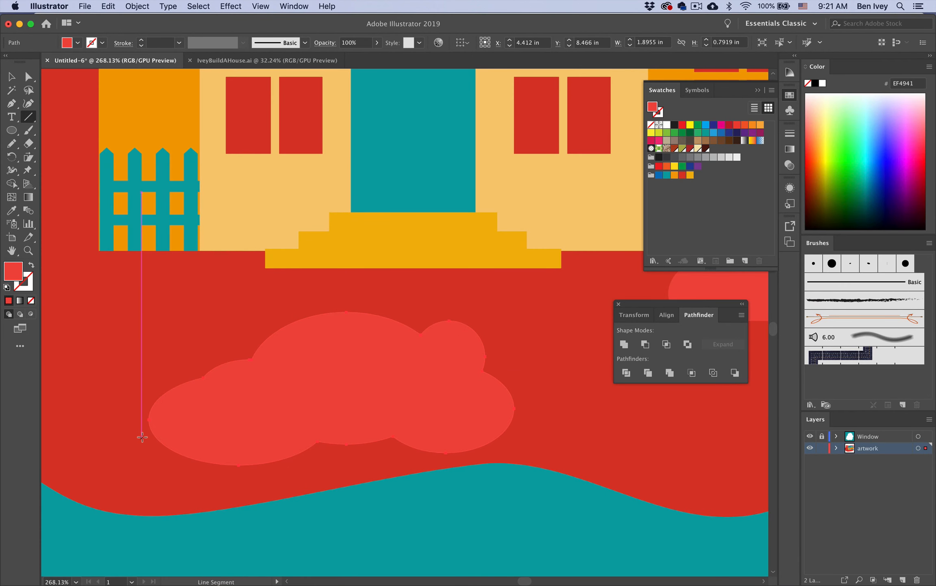
drag(169, 433, 540, 447)
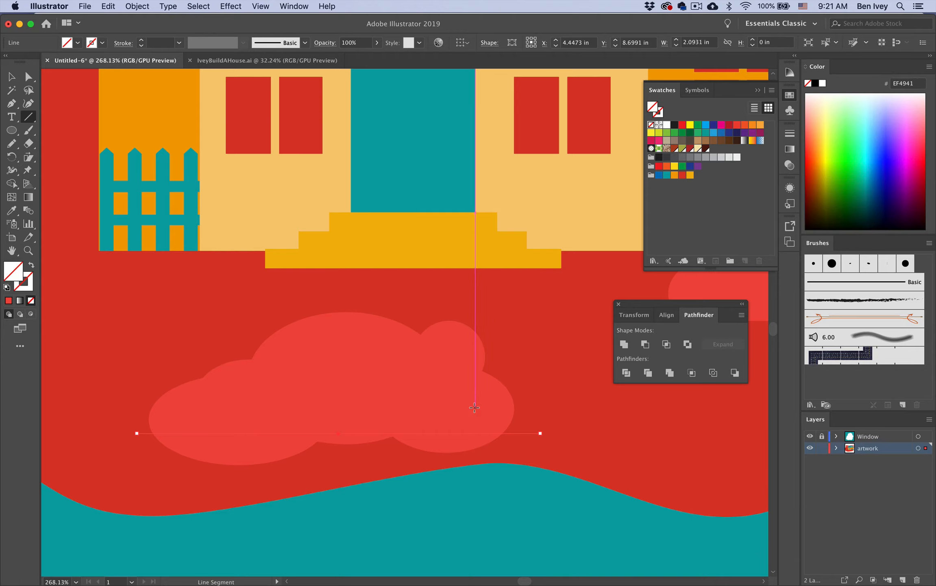
click(11, 77)
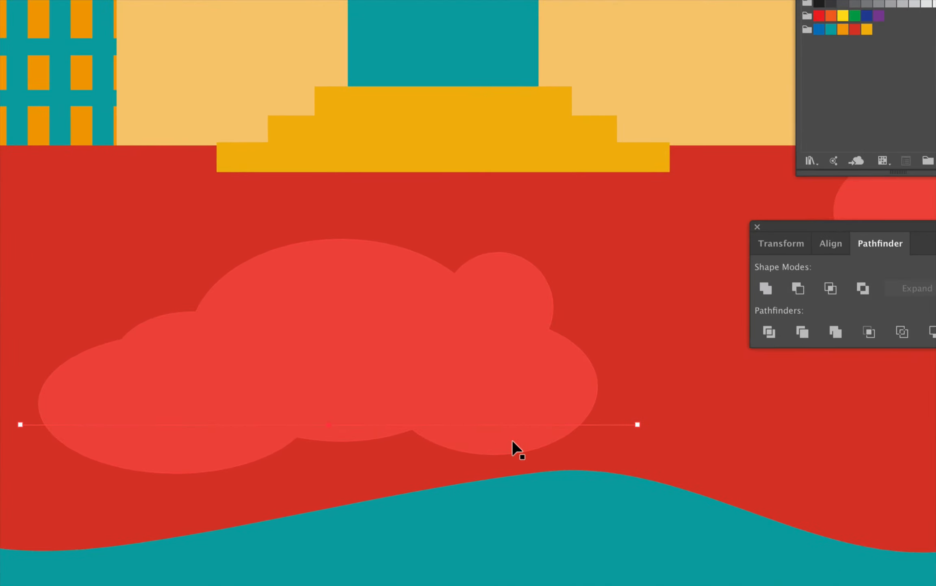
shift+click(512, 440)
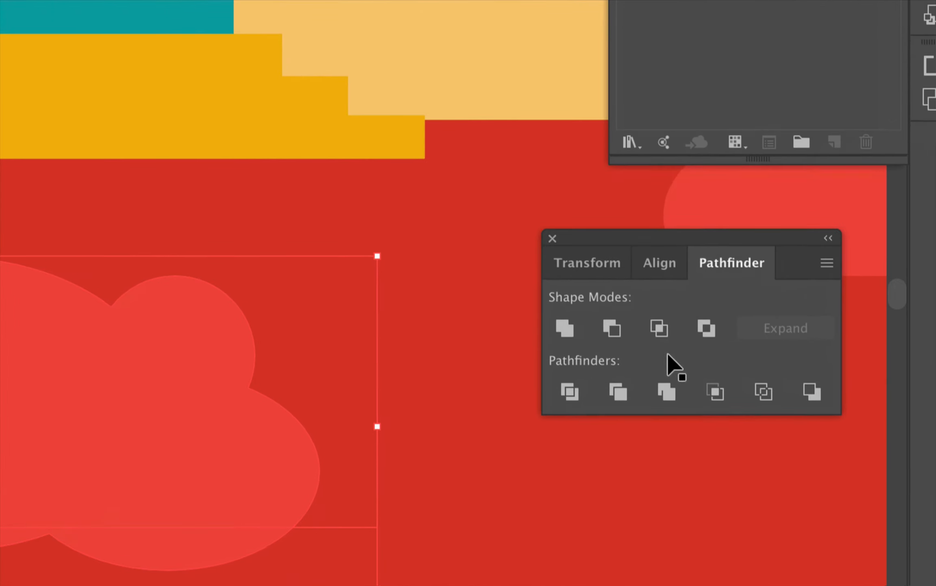
click(569, 393)
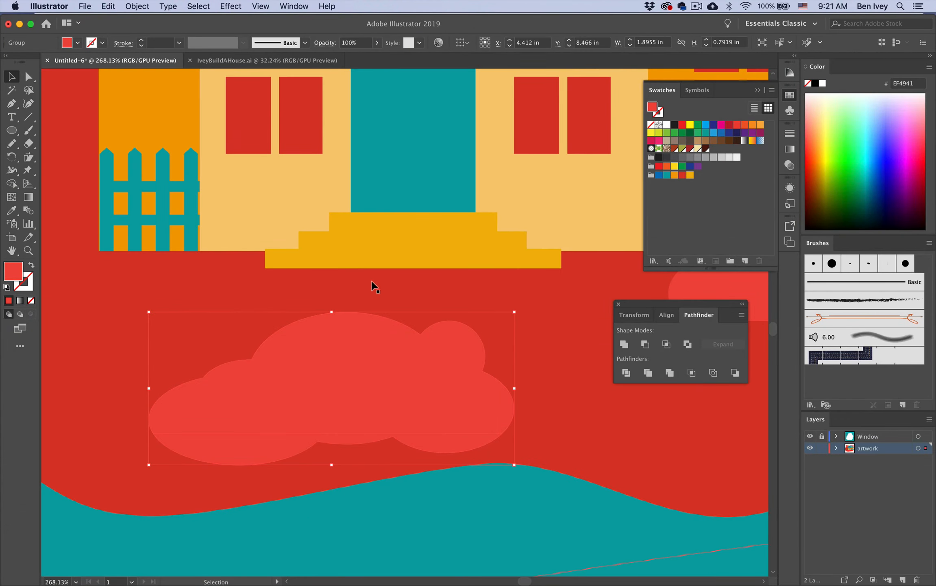
Ungroup the divided bush and delete the piece below the dividing line
click(136, 5)
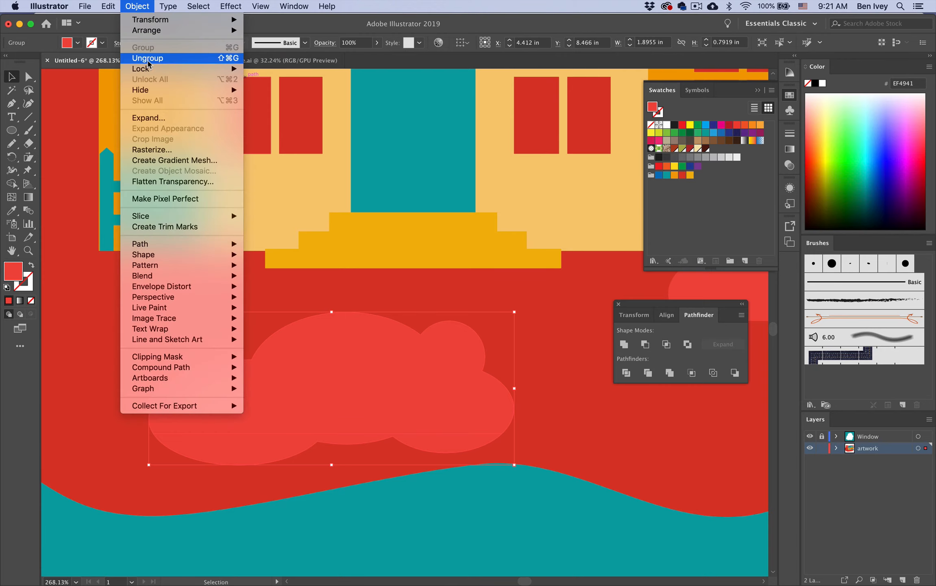
click(148, 59)
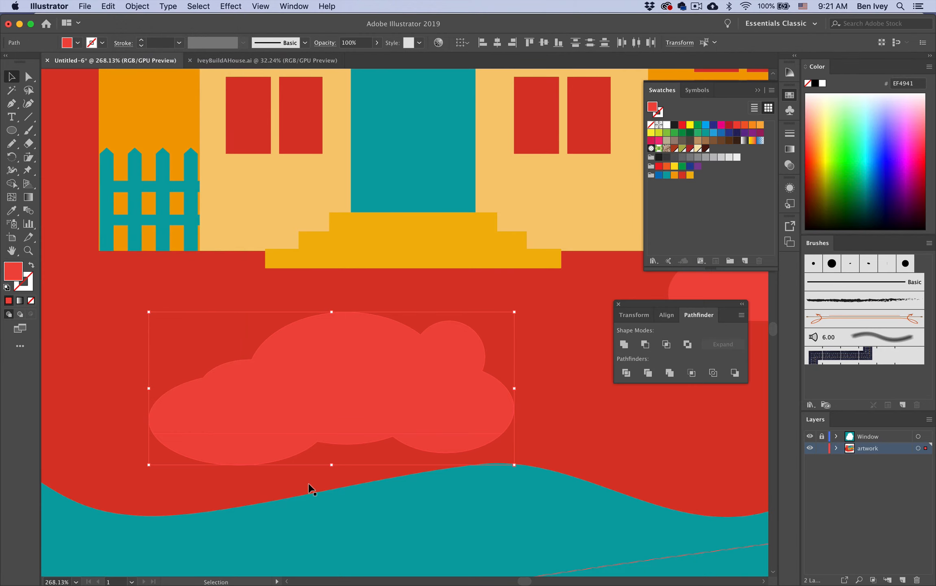
click(237, 459)
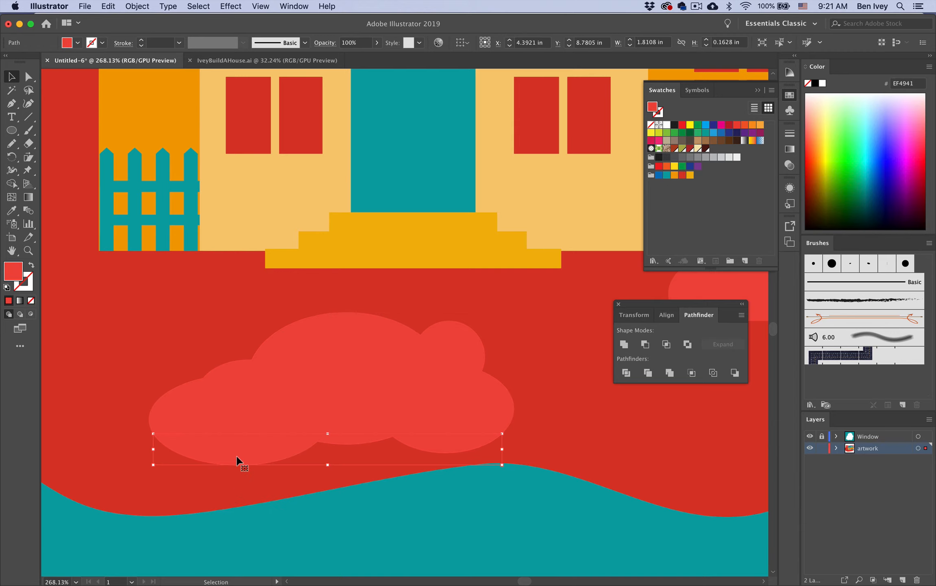
key(Delete)
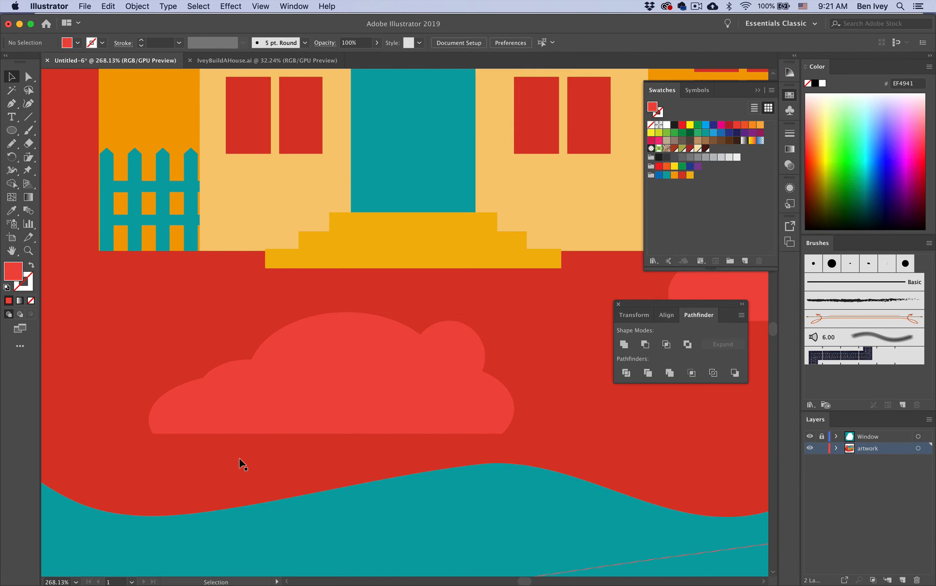
Shrink the bush in front of the right-hand fence to about 0.89 by 0.31 in and reposition it along the fence
scroll(243, 464, down, 5)
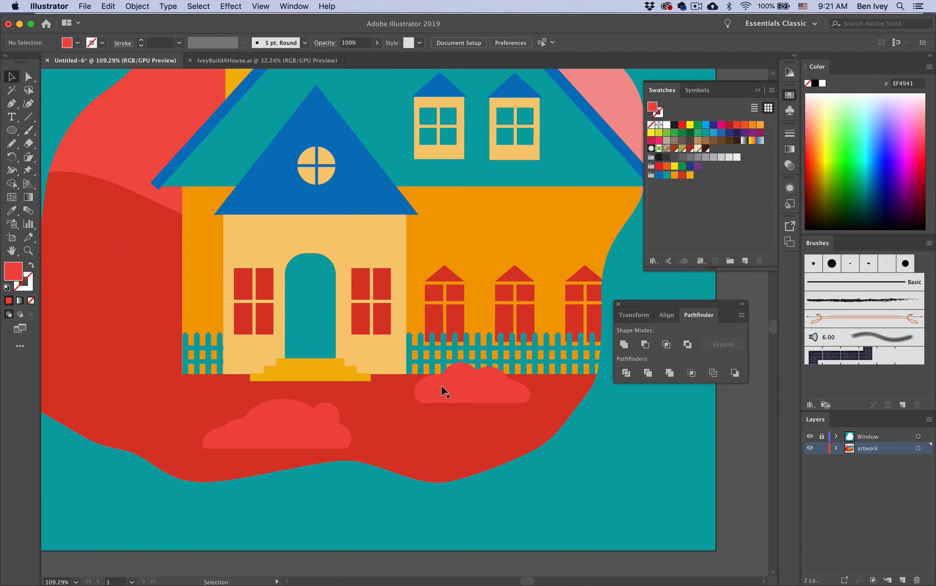
click(468, 392)
drag(530, 385, 458, 386)
click(449, 422)
Duplicate the small fence bush, place the copy on the hill left of the house, and scale it to about 0.67 by 0.23 in
click(293, 444)
scroll(292, 441, left, 2)
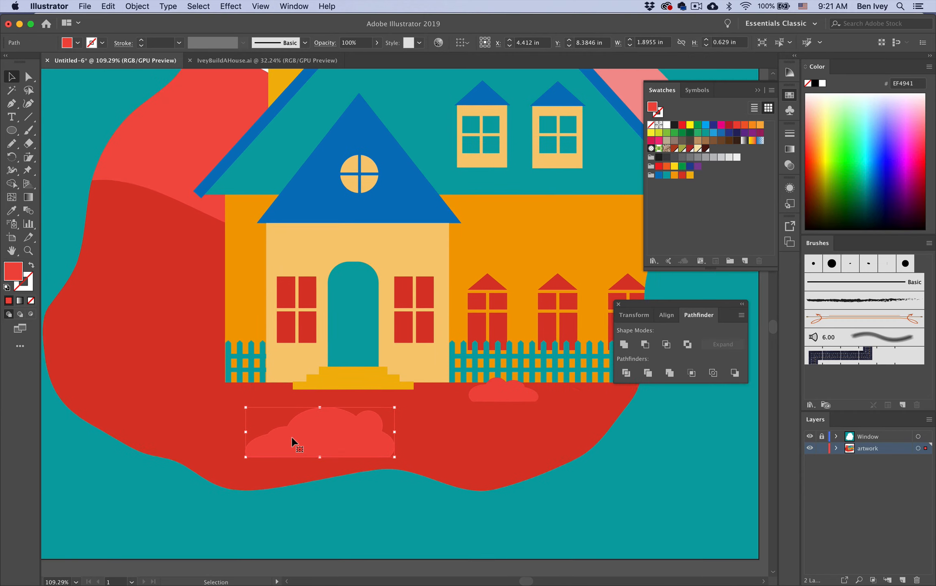
scroll(292, 443, left, 2)
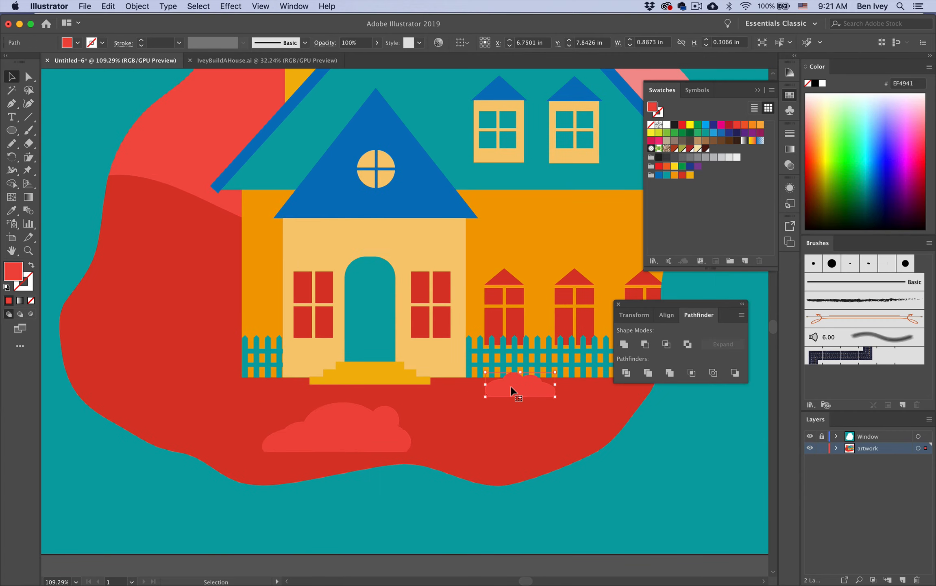
key(ctrl+v)
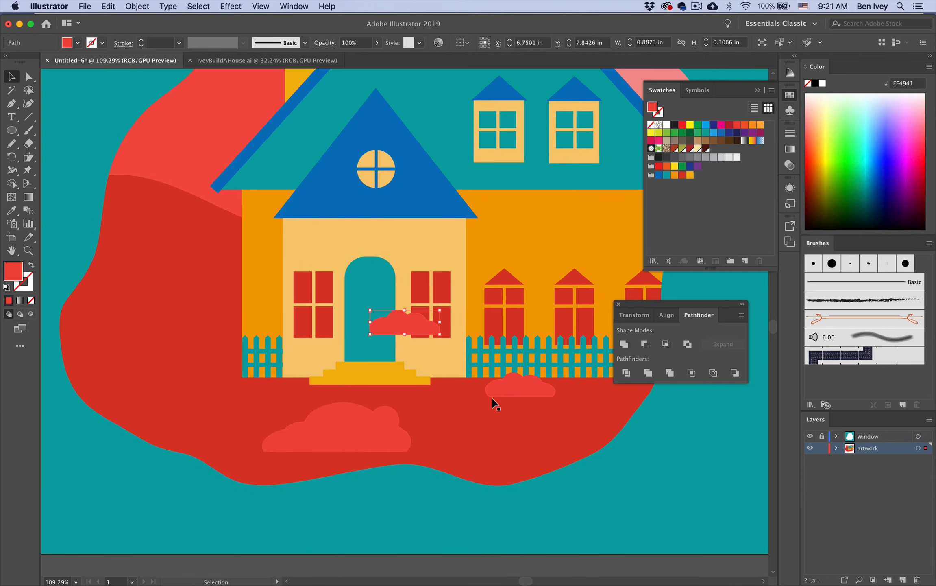
drag(412, 331, 165, 352)
click(140, 352)
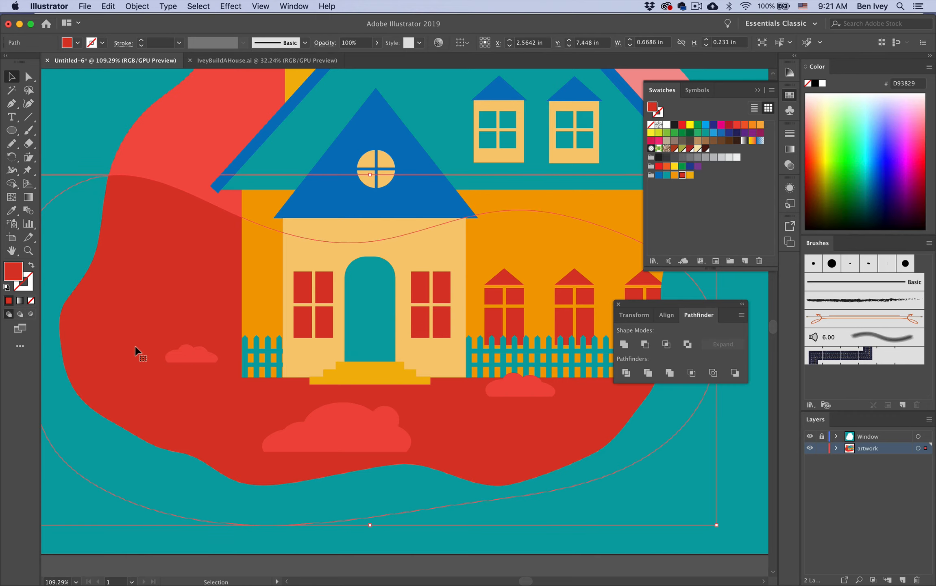
Enlarge the large foreground bush to about 2.19 by 0.73 in and move it to the lawn's lower-left edge
scroll(193, 403, down, 3)
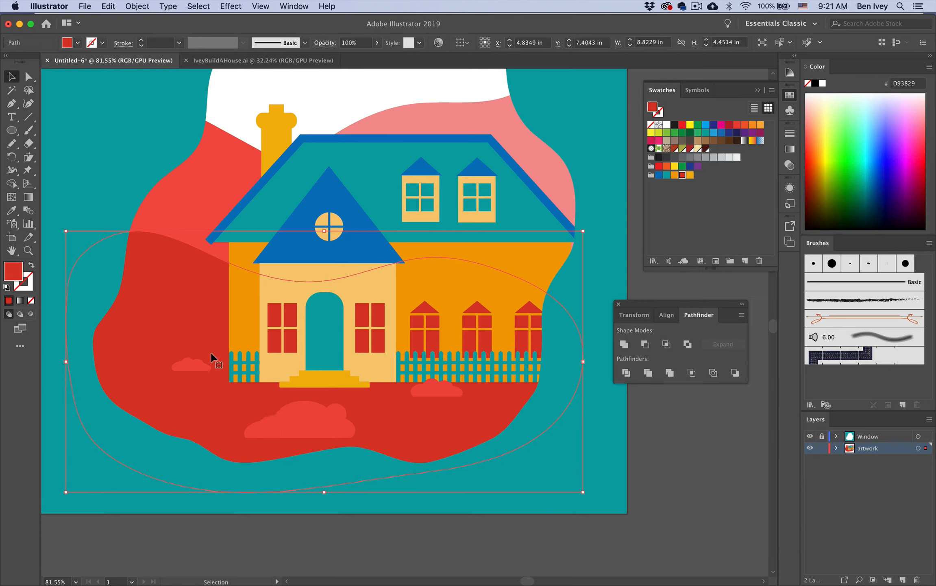
click(293, 428)
mouse_move(323, 421)
mouse_down()
mouse_move(357, 413)
mouse_move(270, 416)
mouse_move(257, 432)
mouse_move(310, 433)
mouse_up()
click(350, 406)
Duplicate the large bush to the lawn's lower-right edge and enlarge the copy to about 2.47 by 0.82 in
click(273, 452)
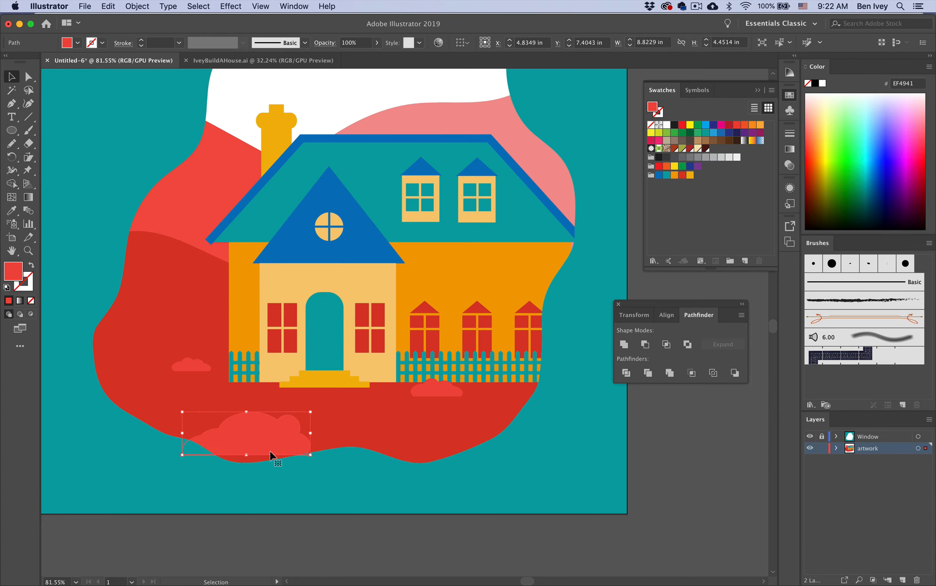
drag(250, 434, 475, 433)
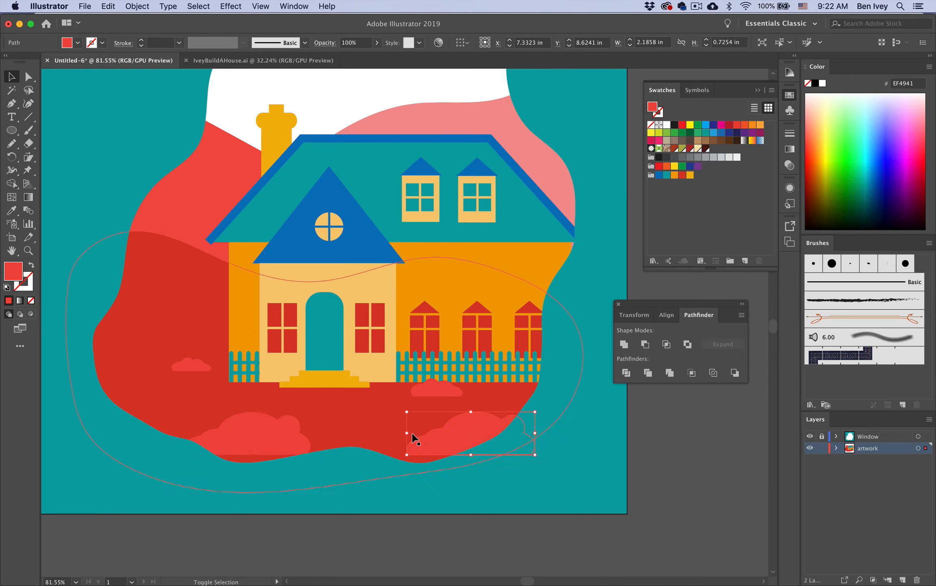
mouse_move(407, 433)
mouse_down()
mouse_move(390, 433)
mouse_move(415, 438)
mouse_move(401, 438)
mouse_up()
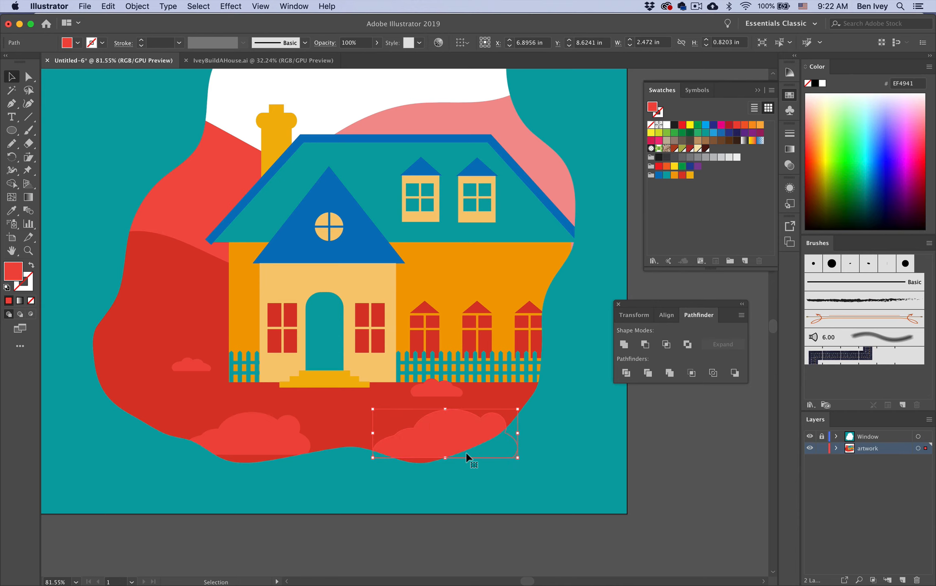
Reflect the lower-right bush across the vertical axis
scroll(467, 457, up, 4)
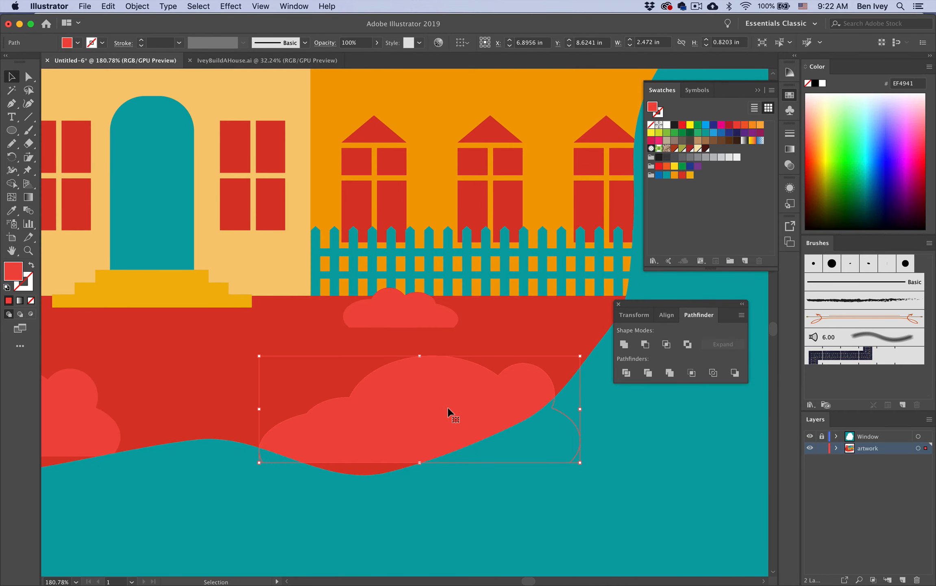
click(171, 5)
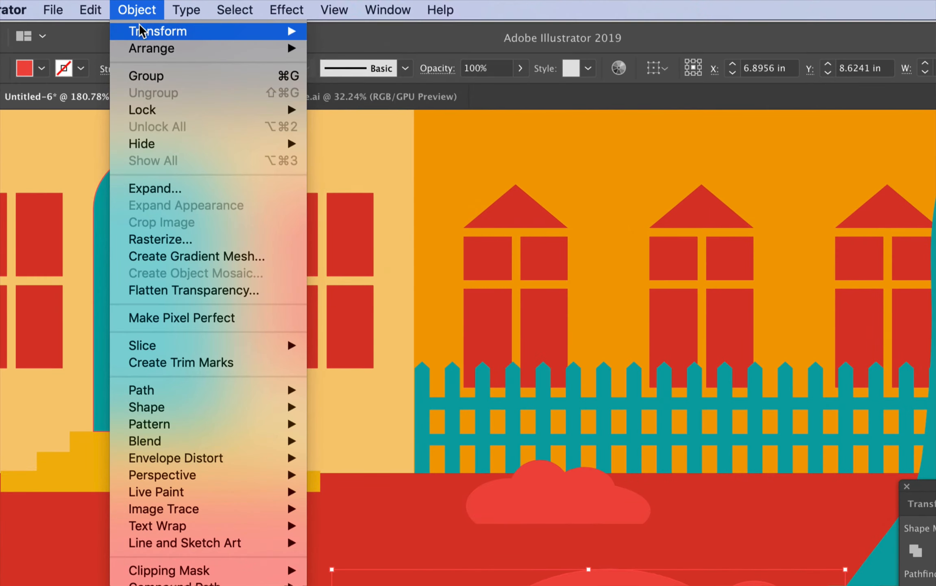
mouse_move(149, 21)
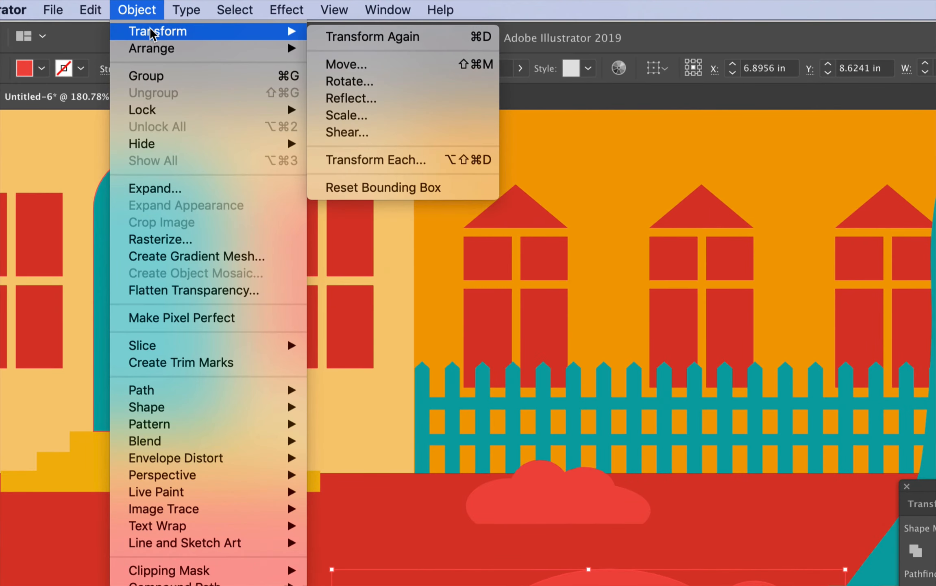
click(393, 98)
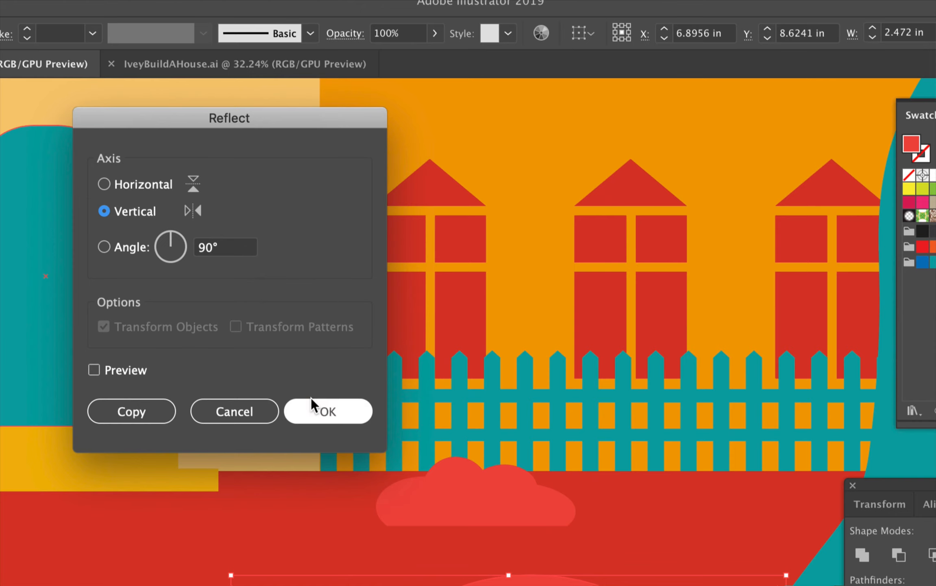
click(316, 407)
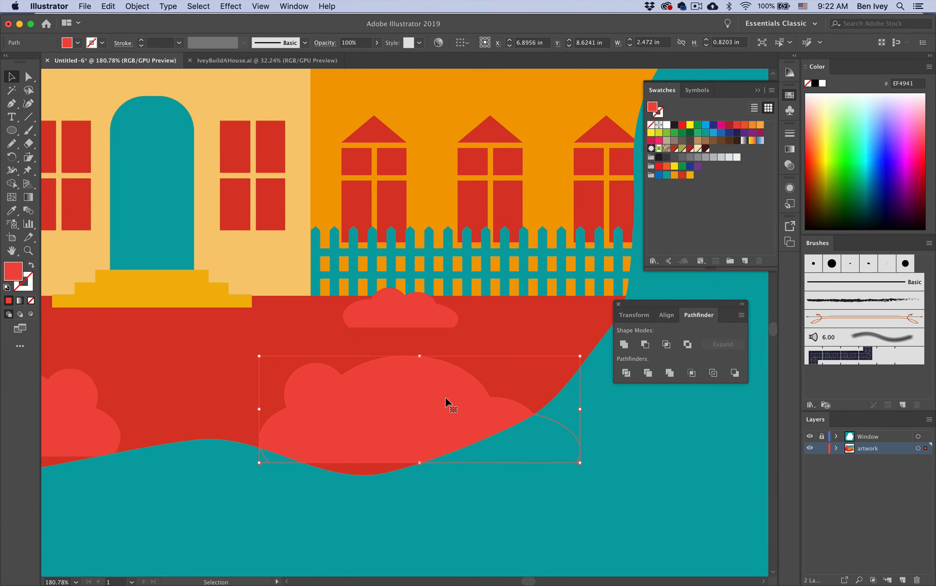
Narrow the mirrored bush to about 1.67 in wide and move it right against the window's curved edge
scroll(446, 403, down, 4)
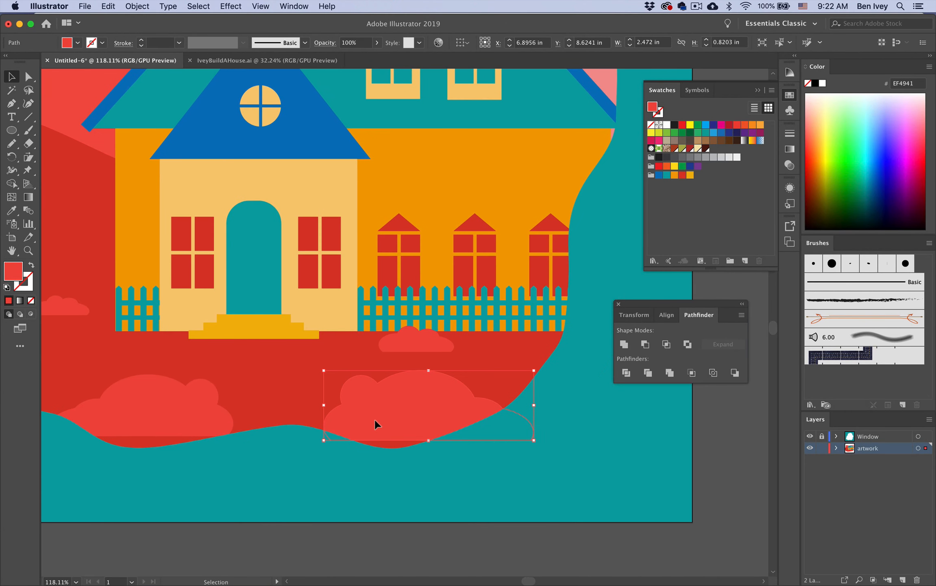
drag(375, 419, 328, 404)
drag(489, 392, 498, 413)
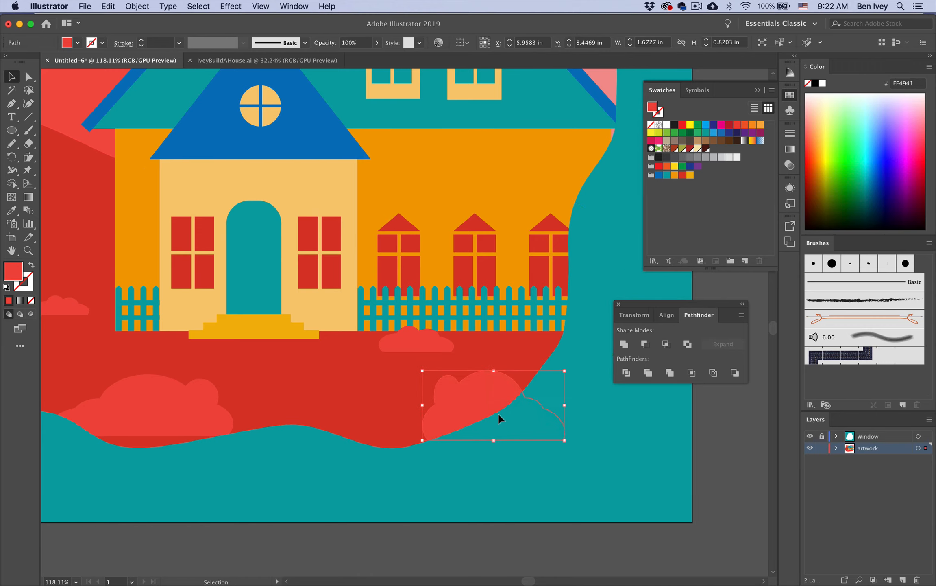
Flatten the lower-right bush to about 0.63 in high and shift it slightly left along the lawn's curved edge
click(498, 413)
scroll(498, 413, left, 5)
click(633, 403)
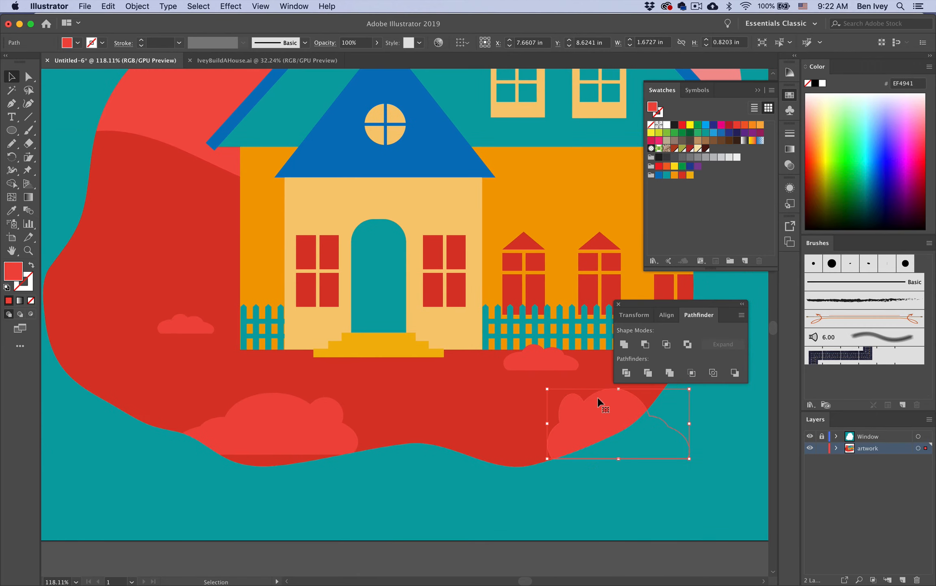
drag(618, 389, 586, 412)
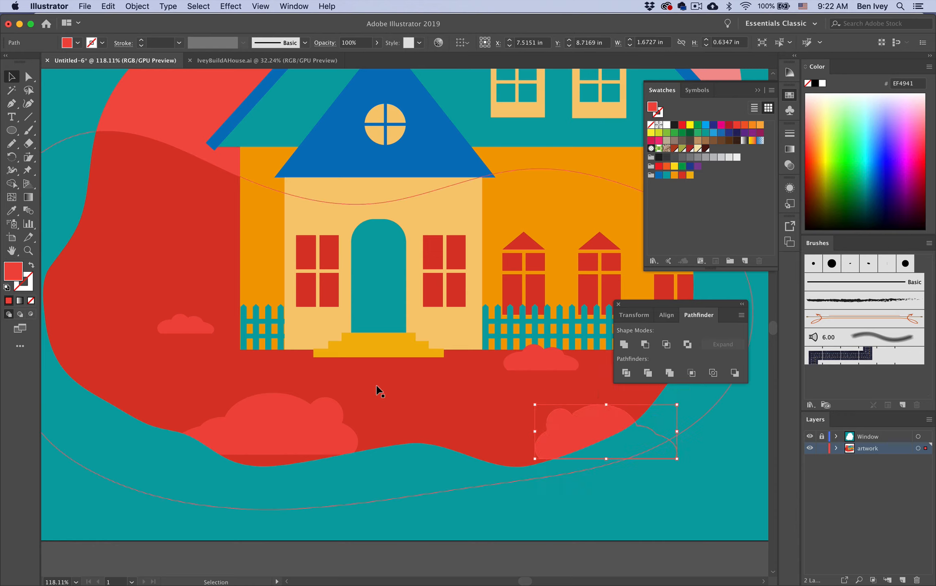
Copy the small bush beside the fence to the lawn's far-left edge, shrinking the copy to about half size
drag(545, 368, 130, 361)
click(117, 346)
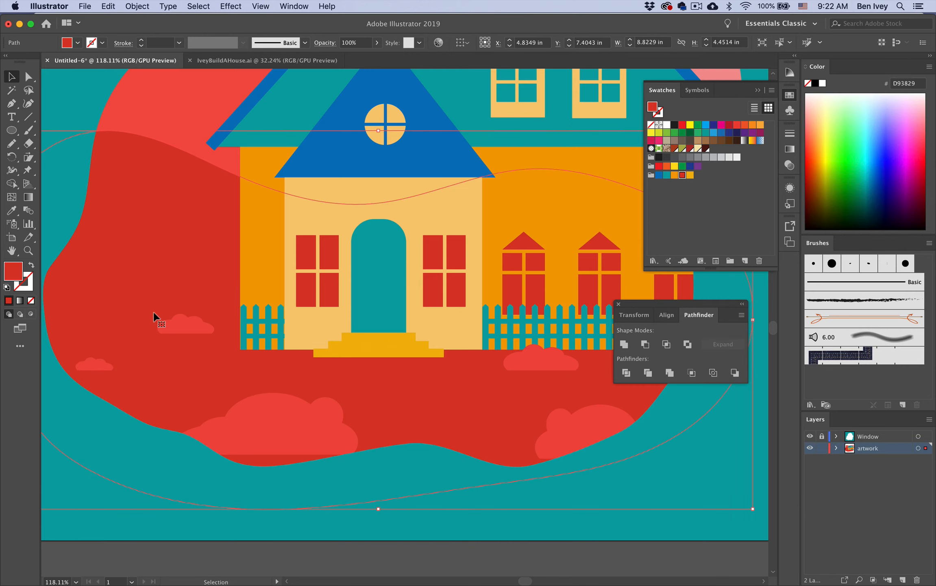
scroll(155, 318, down, 2)
scroll(219, 324, down, 2)
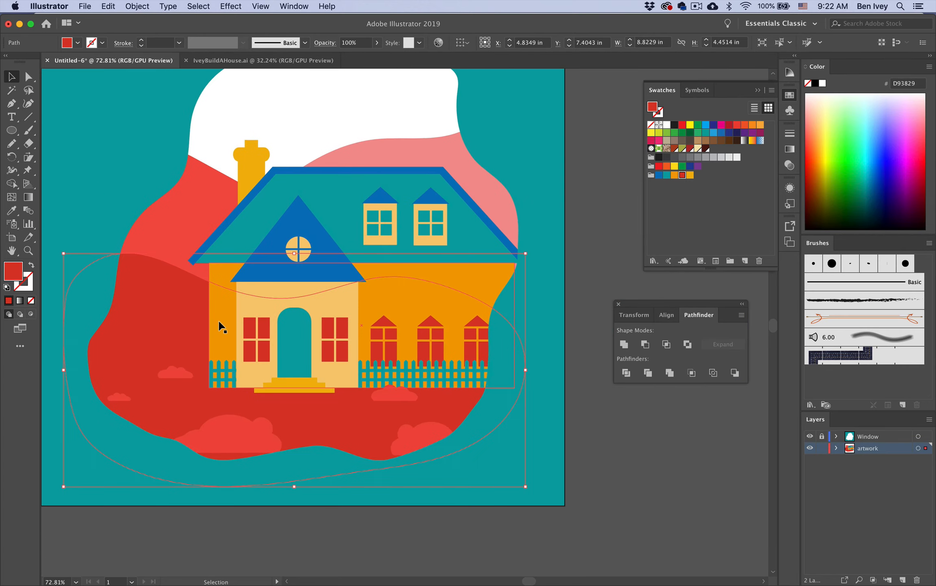
scroll(305, 310, up, 3)
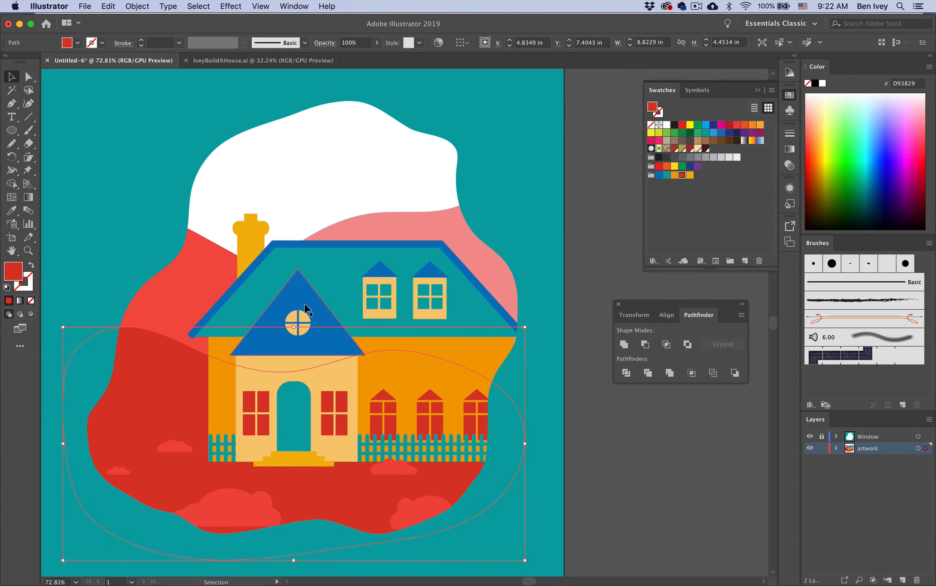
click(371, 173)
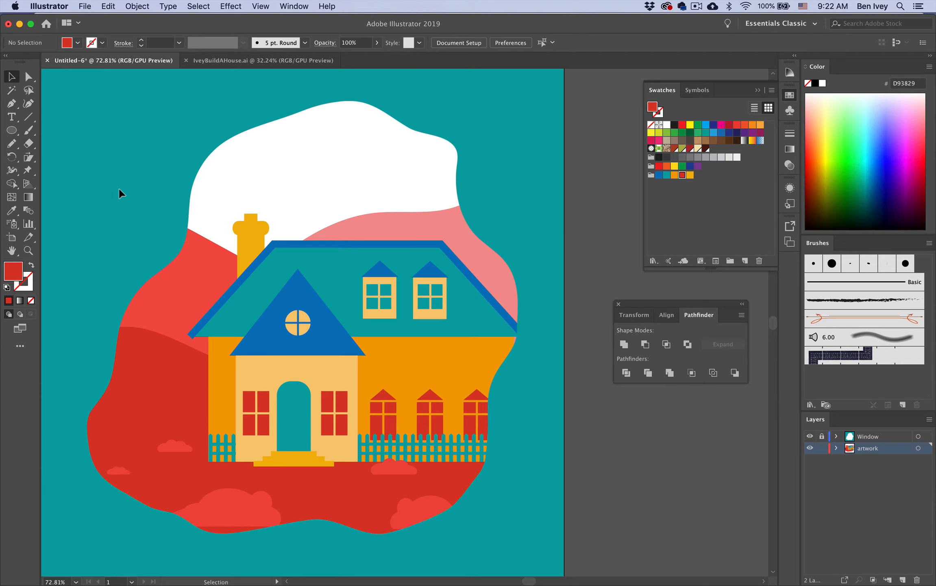
Draw an ellipse about 6.87 by 4.32 in over the window's upper area and send it behind the artwork
click(11, 130)
drag(135, 77, 495, 303)
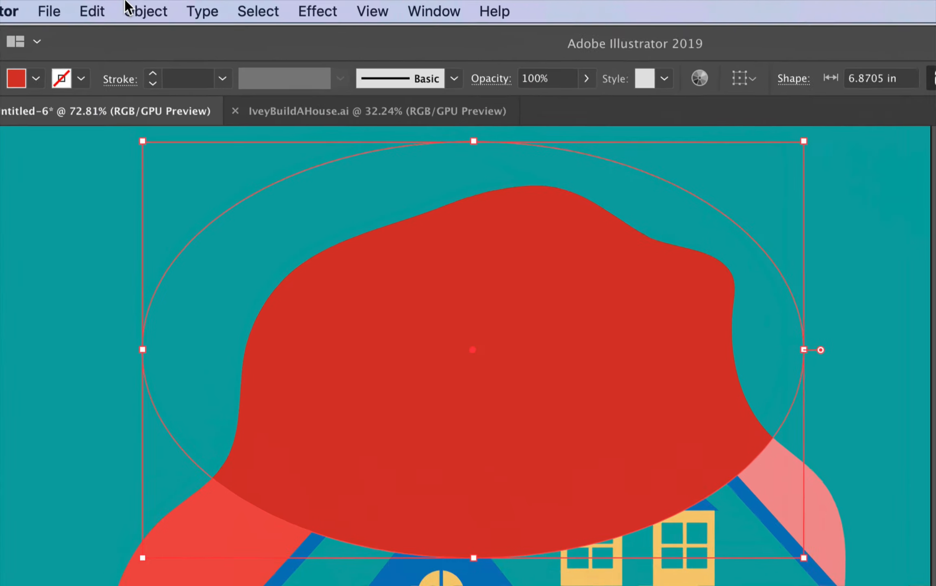
click(137, 6)
mouse_move(151, 65)
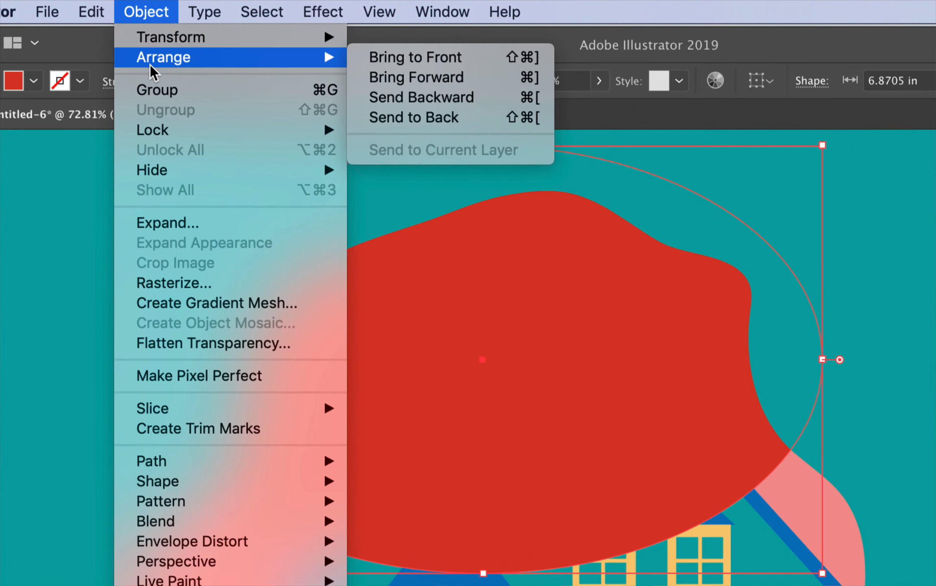
click(413, 118)
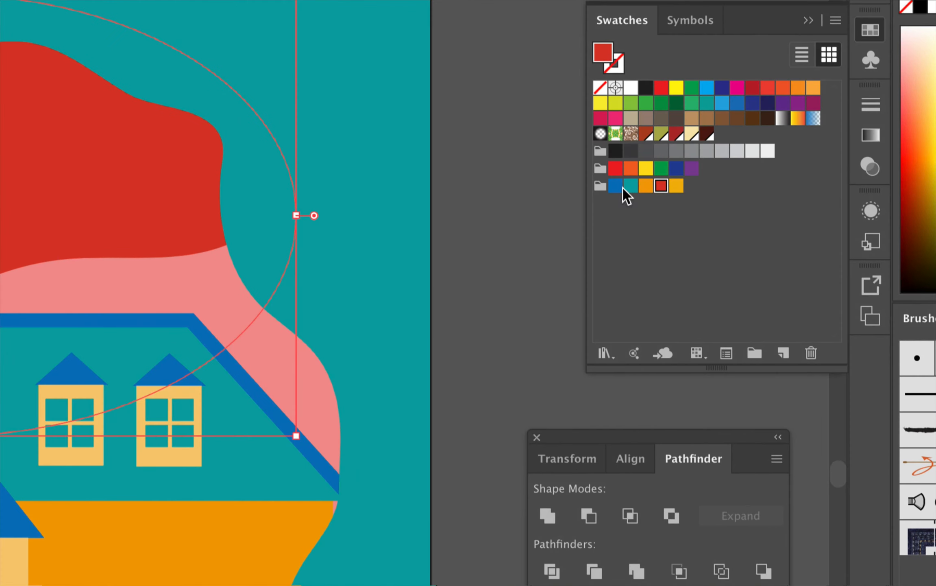
Recolor the sky ellipse with a light blue fill, A7DDF2
click(634, 180)
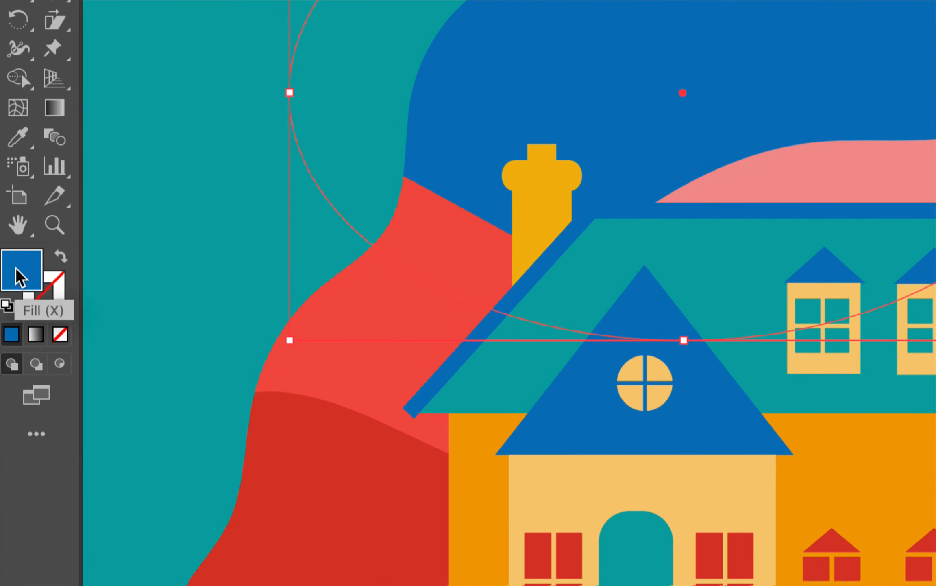
double_click(9, 274)
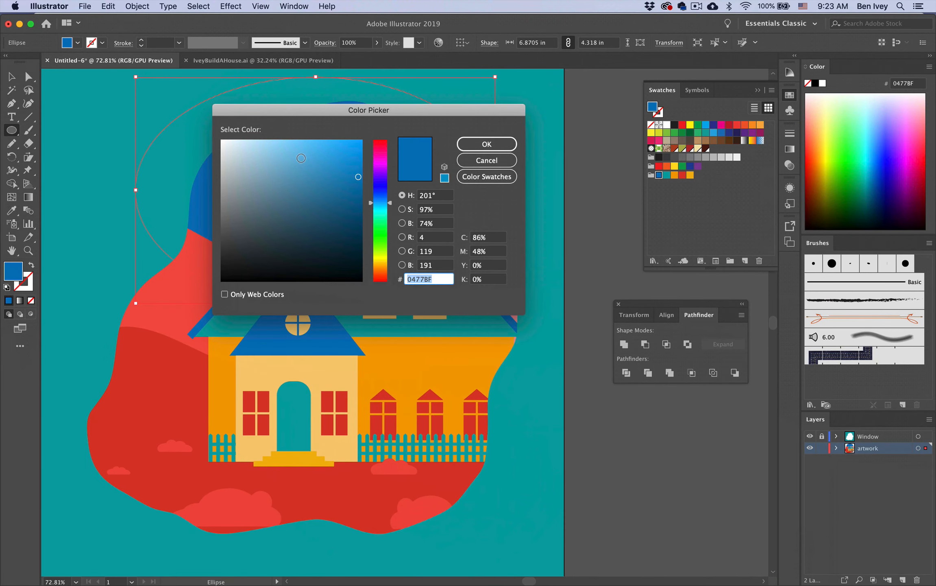
drag(301, 158, 276, 151)
click(484, 144)
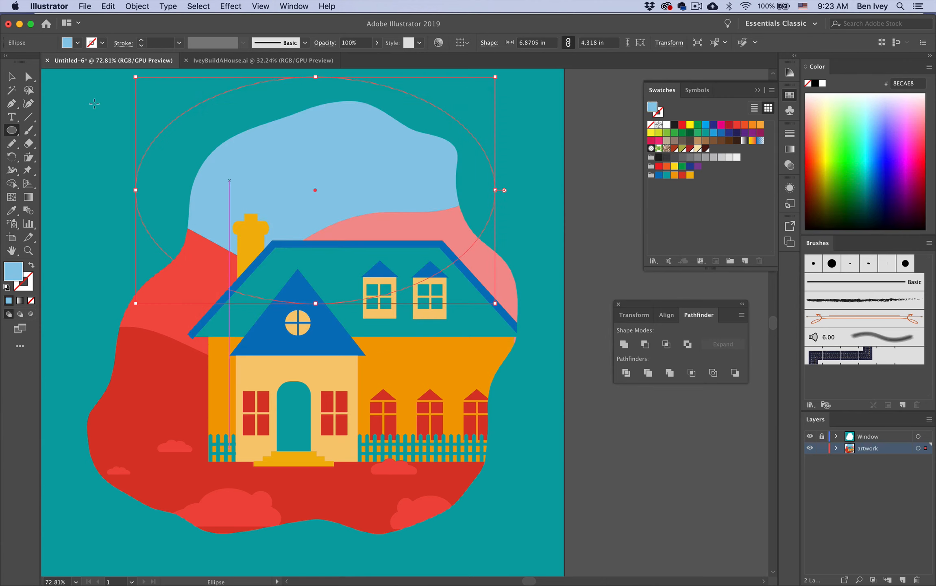
click(12, 77)
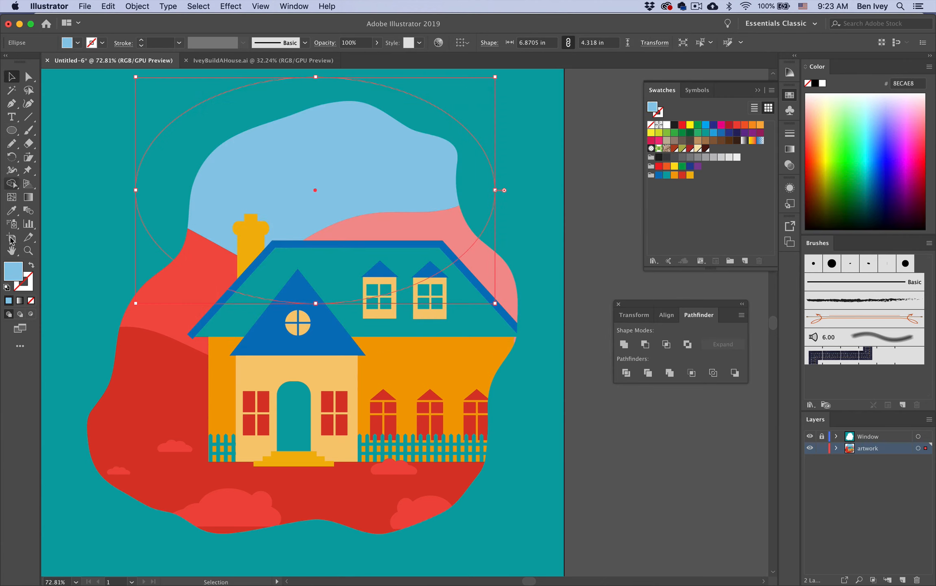
double_click(13, 272)
drag(261, 145, 265, 146)
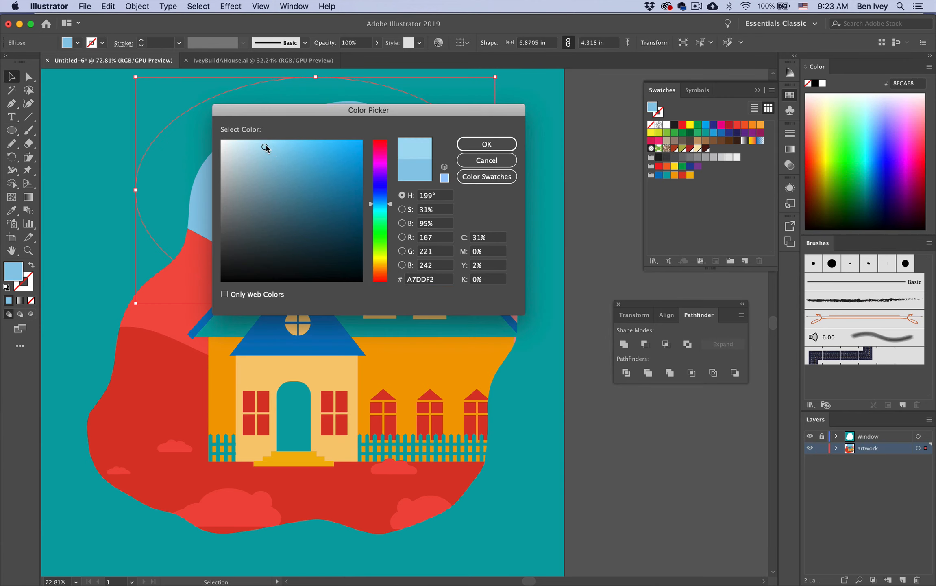
click(487, 144)
click(578, 400)
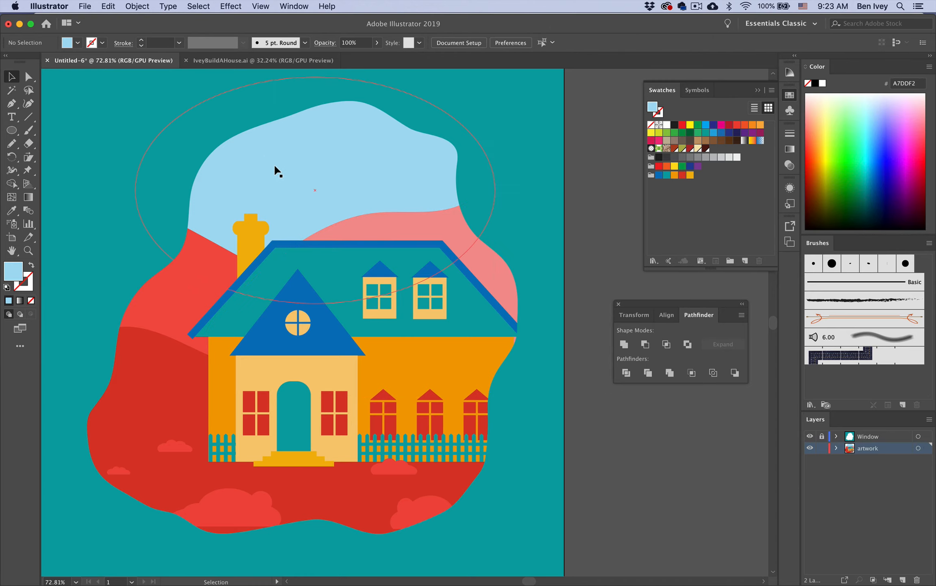
Draw six overlapping ellipses with a pale EBFAFF fill to form a cloud above the chimney
scroll(274, 164, up, 5)
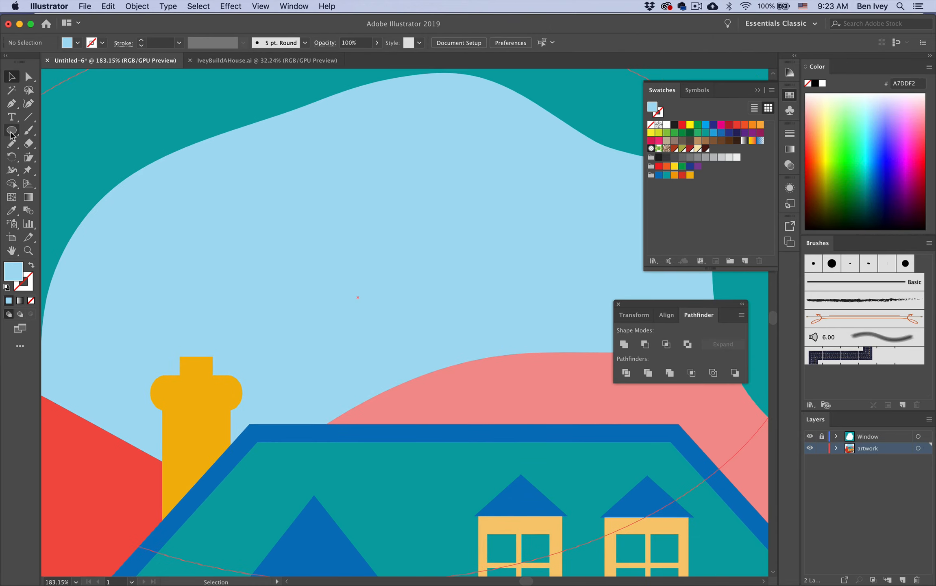
click(12, 131)
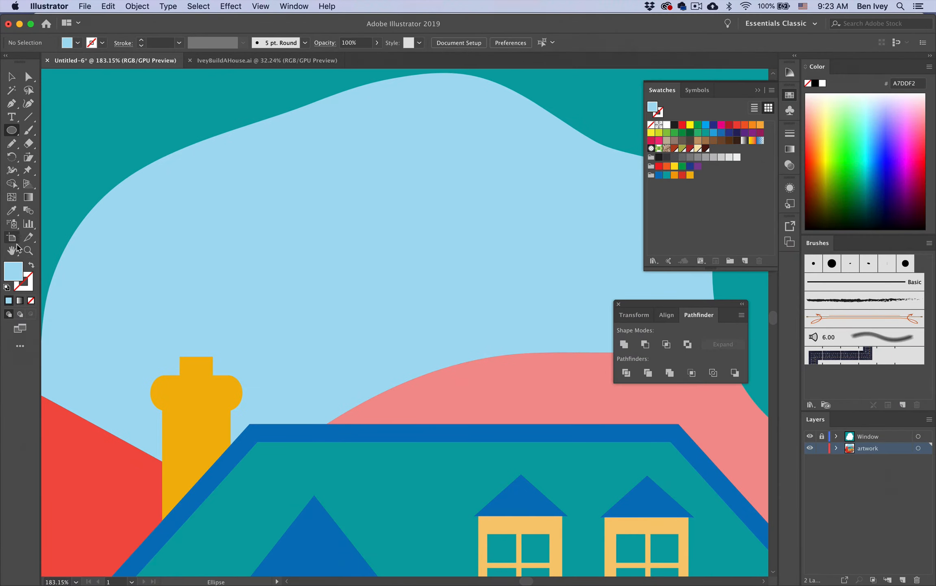
double_click(14, 273)
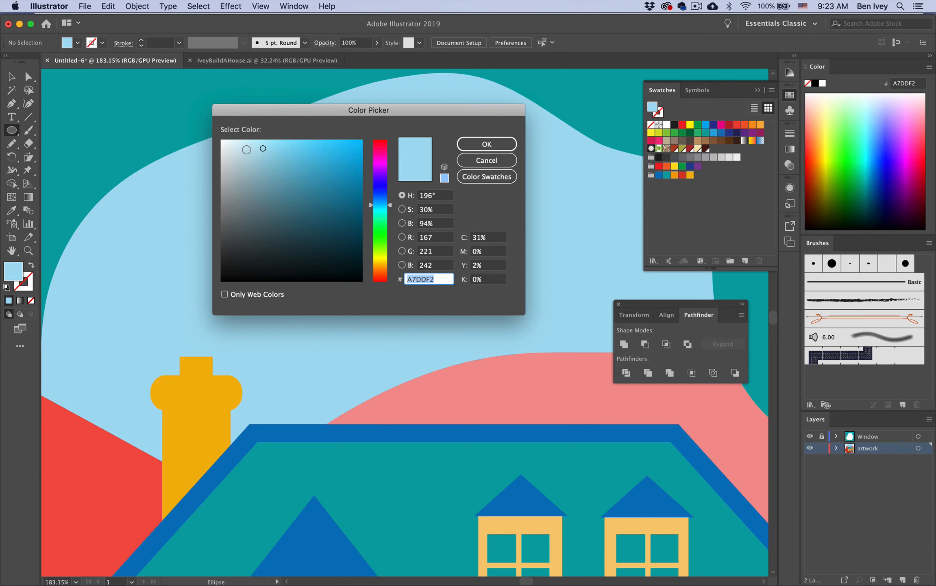
drag(263, 148, 233, 139)
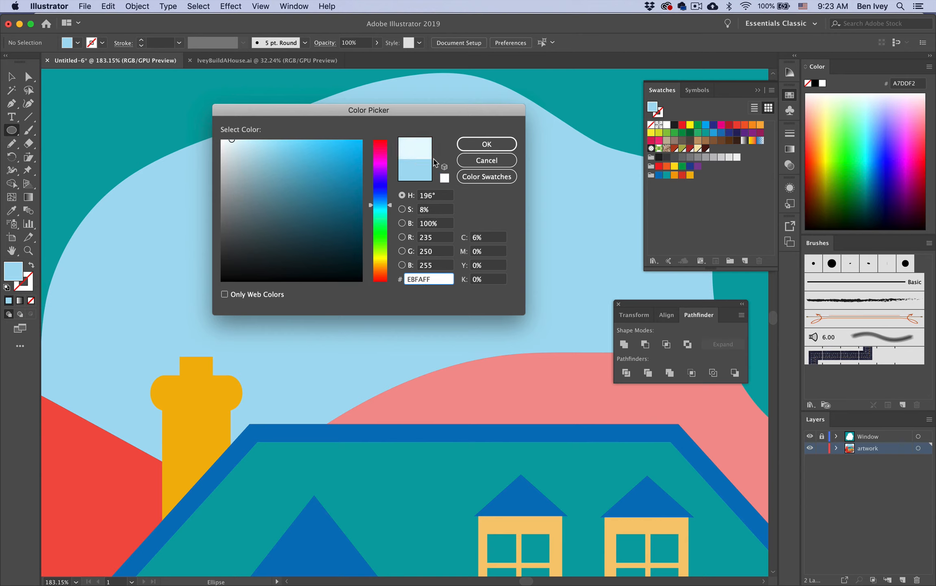
click(487, 144)
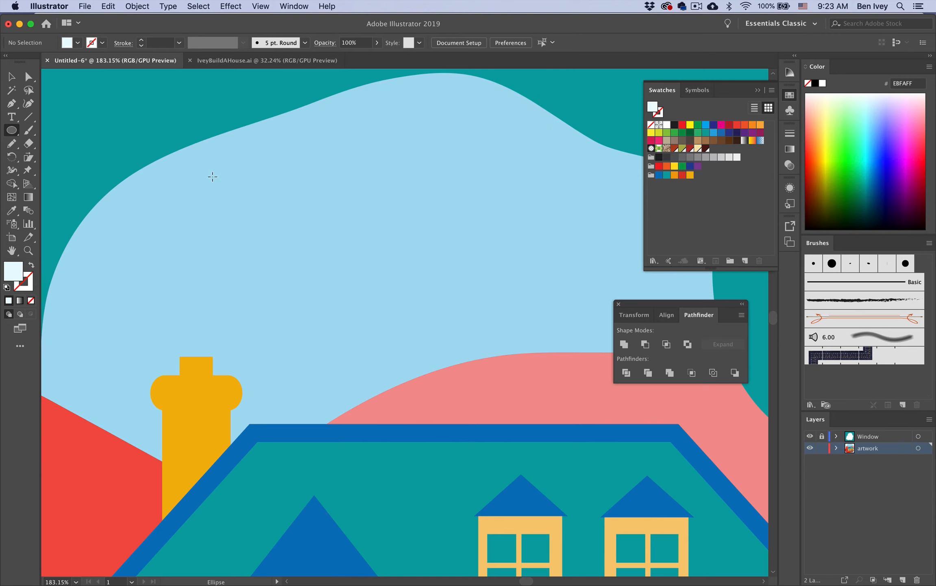
mouse_move(210, 173)
mouse_down()
mouse_move(326, 217)
mouse_move(311, 229)
mouse_up()
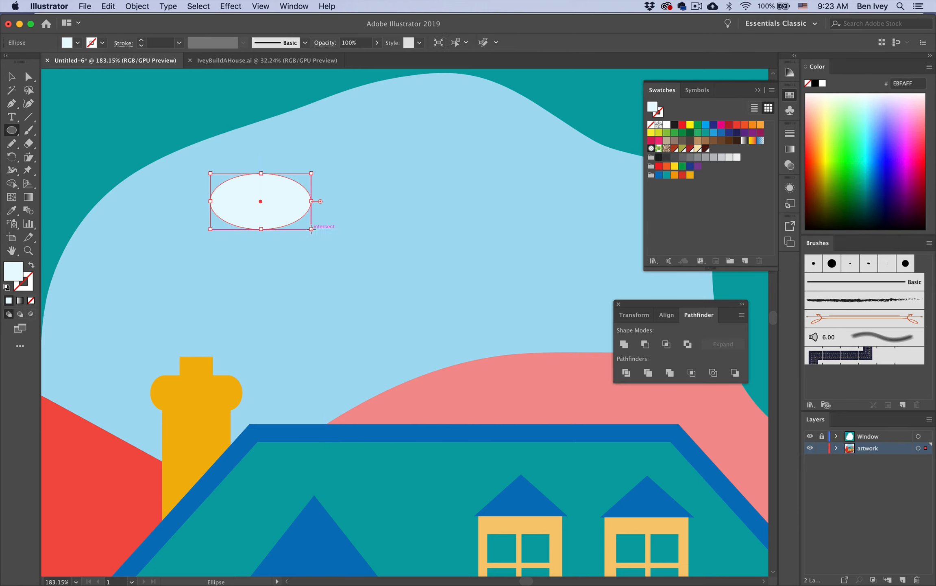
drag(253, 145, 369, 244)
drag(305, 174, 242, 245)
drag(216, 160, 306, 205)
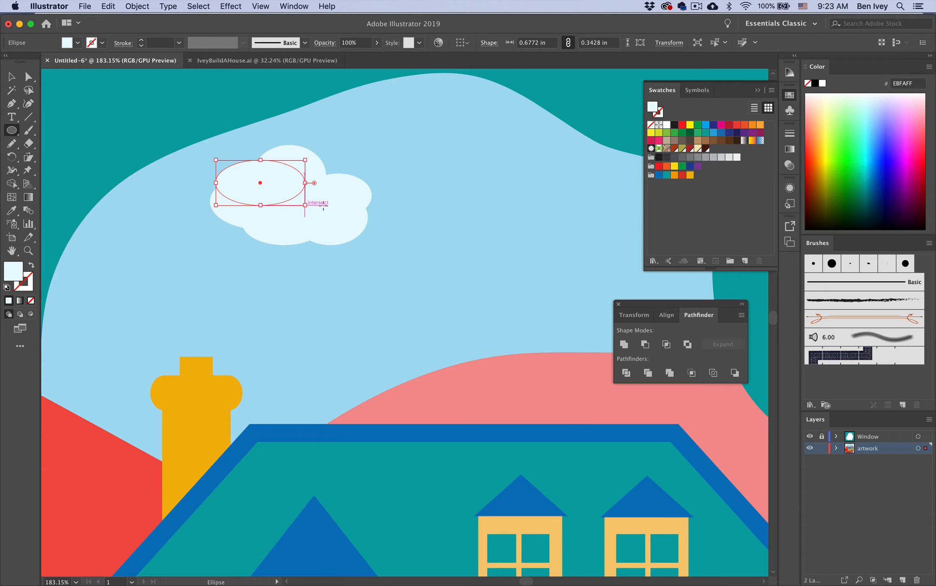
super+click(388, 260)
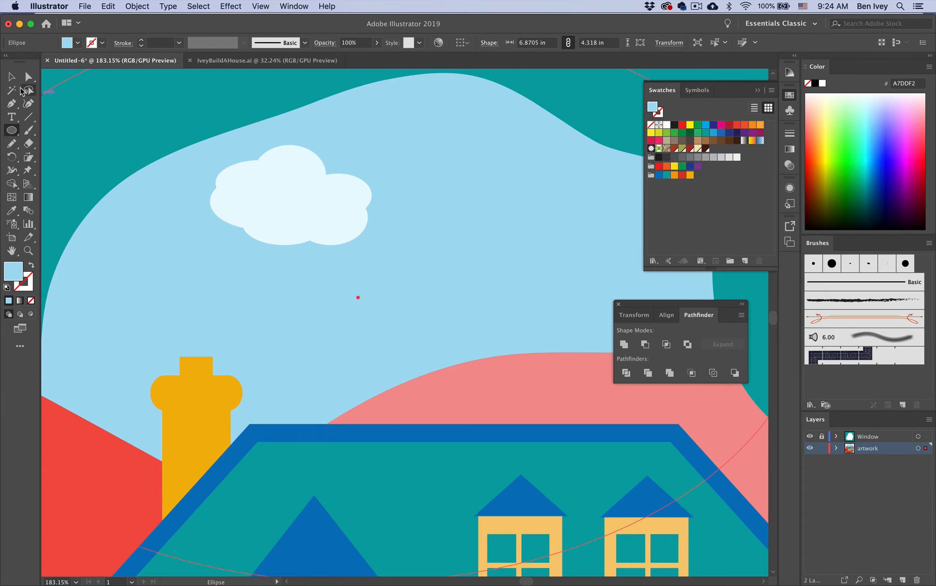
Unite the six ellipses of the cloud above the chimney into one shape
key(v)
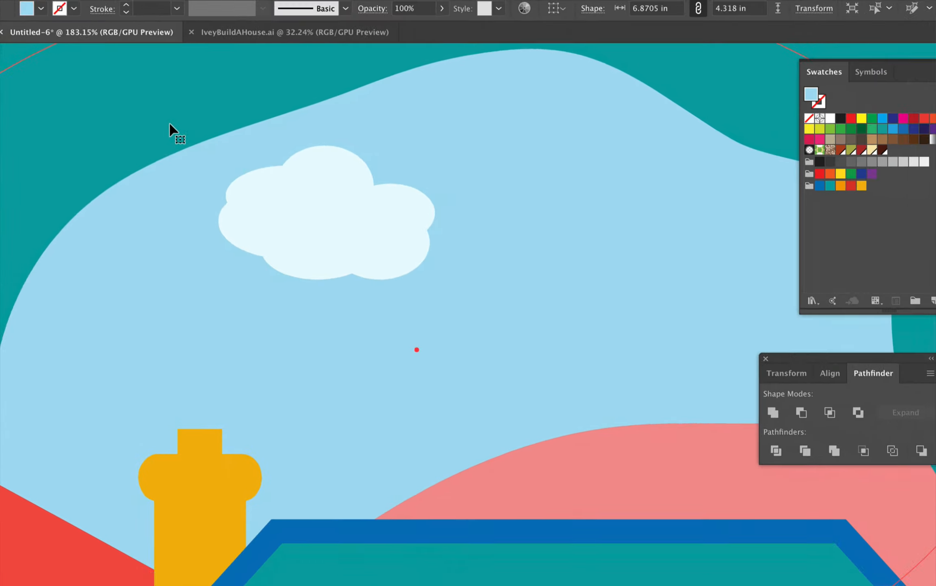
click(324, 155)
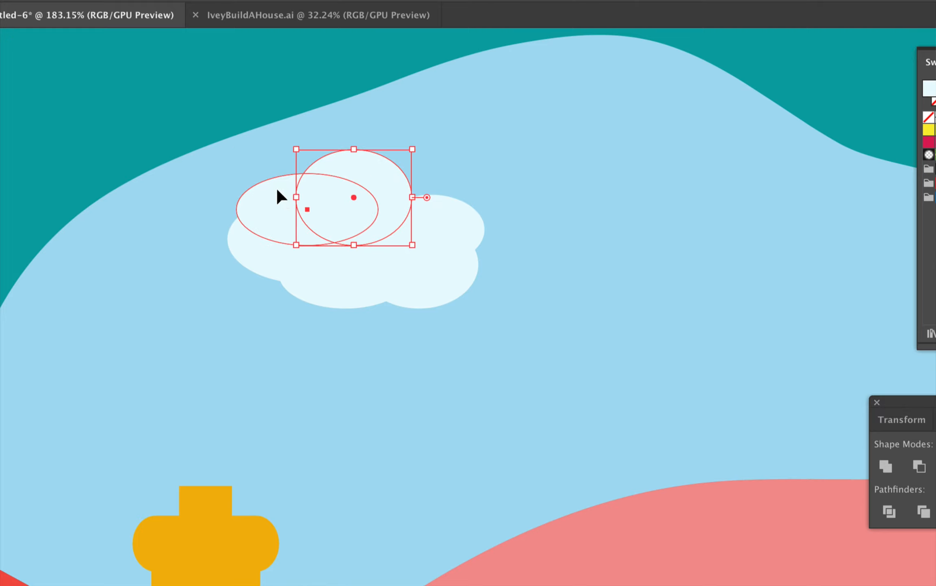
shift+click(279, 197)
shift+click(266, 264)
shift+click(324, 299)
shift+click(443, 294)
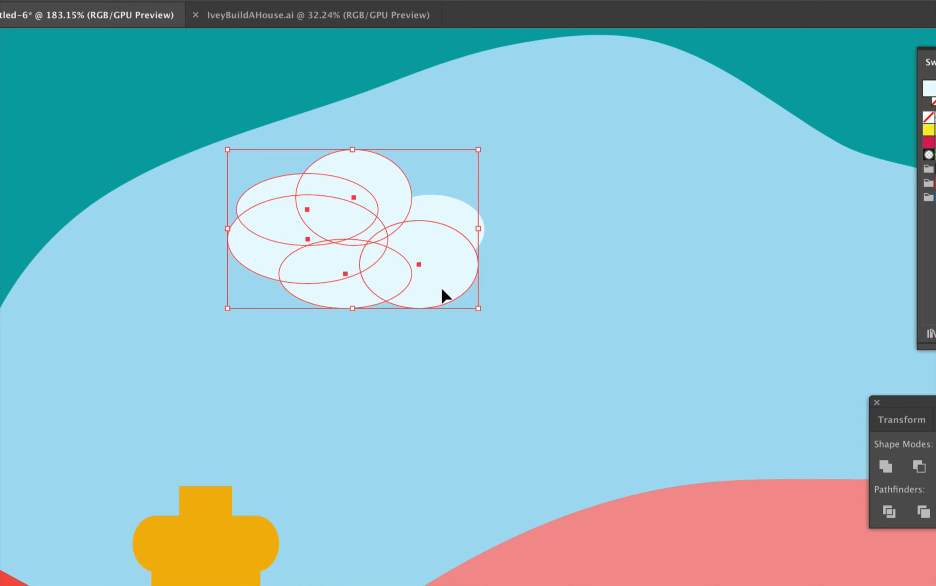
shift+click(453, 216)
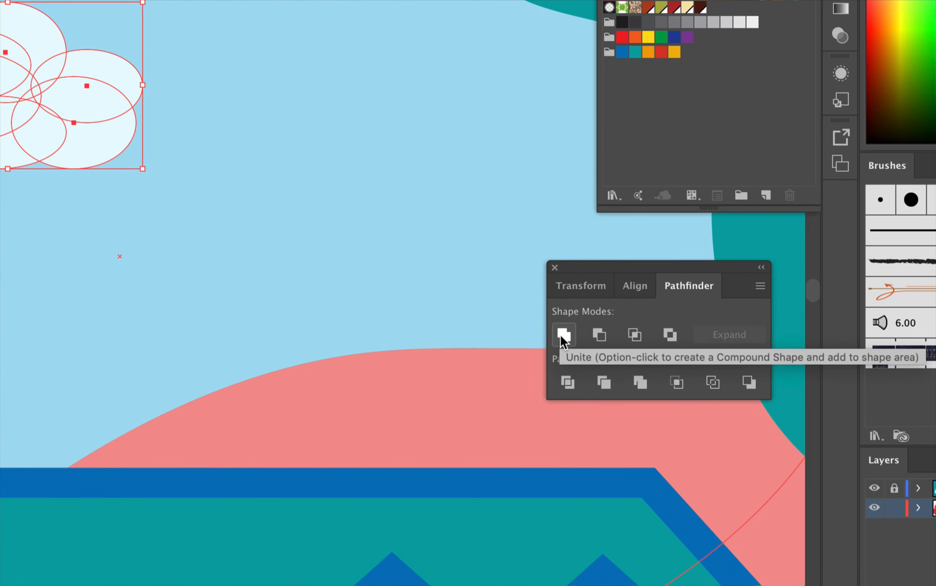
click(561, 335)
click(258, 134)
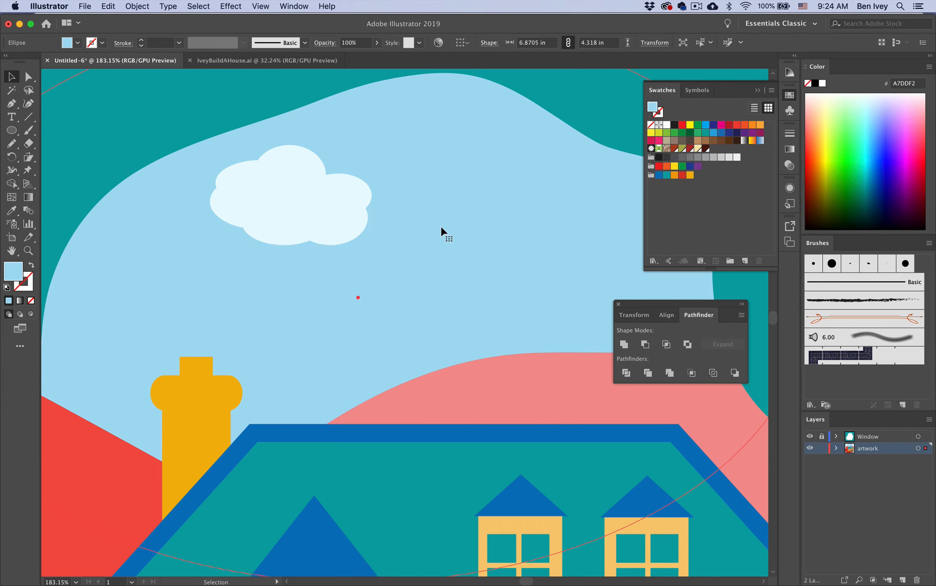
Draw an ellipse about 0.80 by 0.37 in in the right part of the sky and match the first cloud's fill
scroll(440, 228, right, 5)
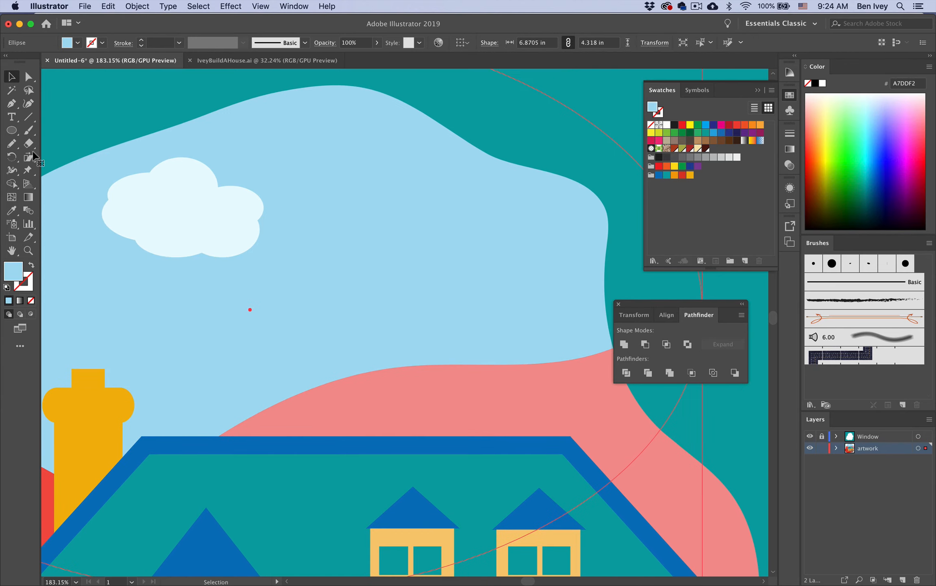
click(12, 130)
drag(386, 150, 493, 198)
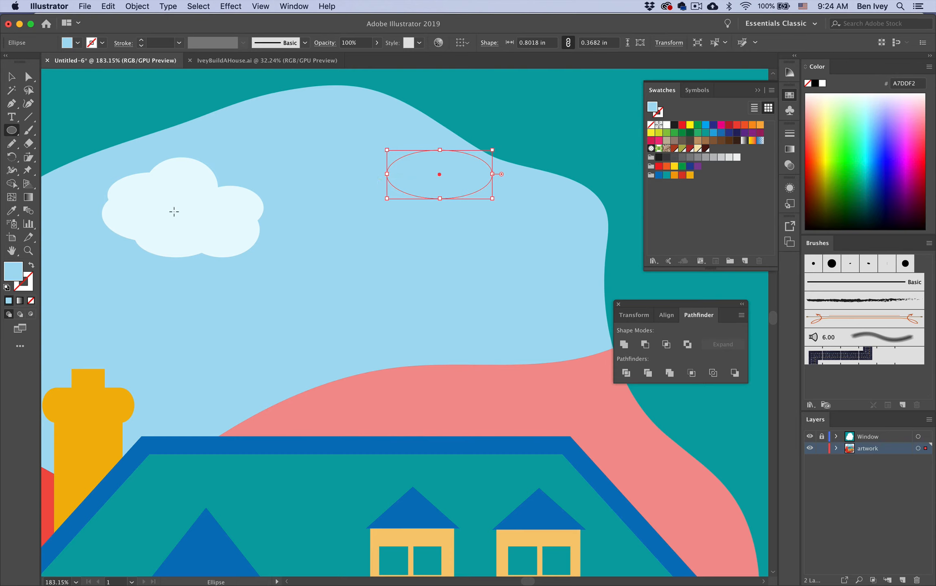
key(i)
click(223, 222)
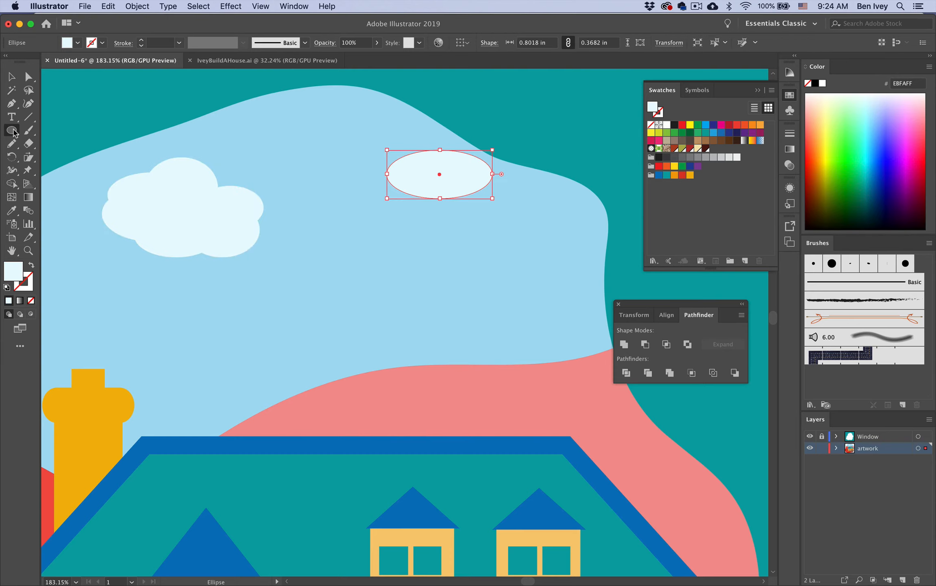
Add three overlapping ellipses around the new one to form a second cloud reaching past the window's edge
drag(354, 166, 525, 248)
key(super+z)
drag(455, 181, 543, 242)
drag(471, 138, 562, 190)
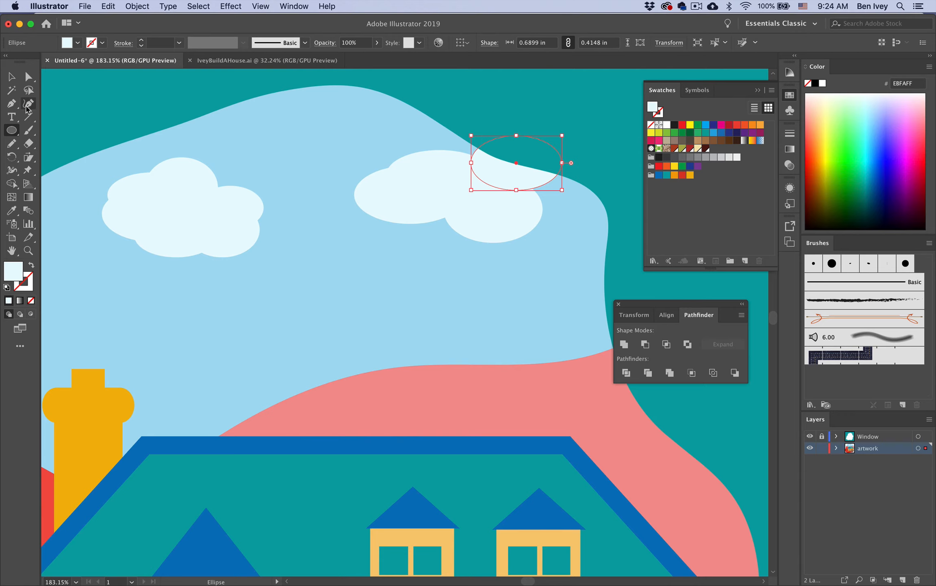
Unite the four ellipses of the second cloud into one shape
click(12, 76)
shift+click(400, 171)
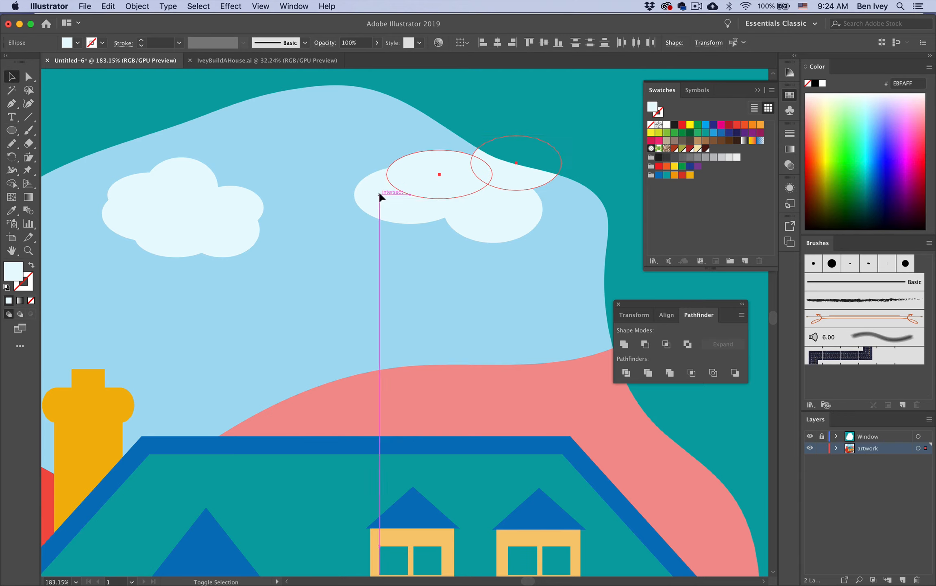
shift+click(440, 215)
shift+click(493, 228)
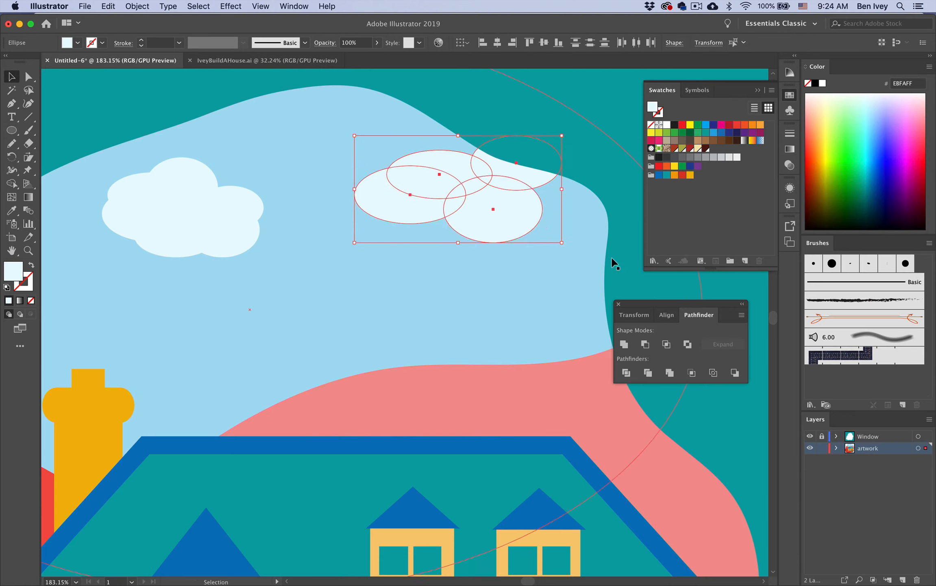
click(624, 344)
click(553, 313)
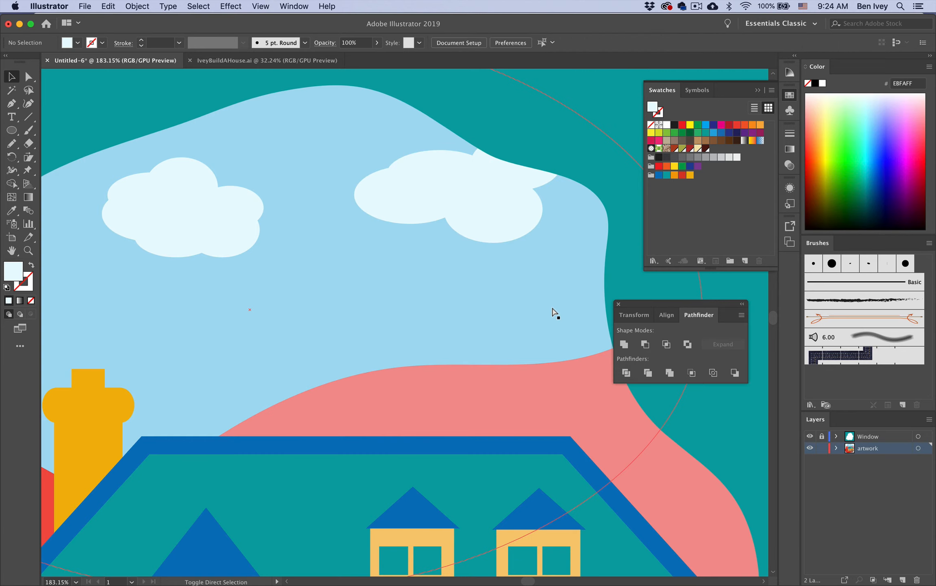
Start a smoke trail with the Pen tool in the clouds' pale fill, curving its upper edge from the chimney top across the sky
click(507, 205)
scroll(507, 205, down, 4)
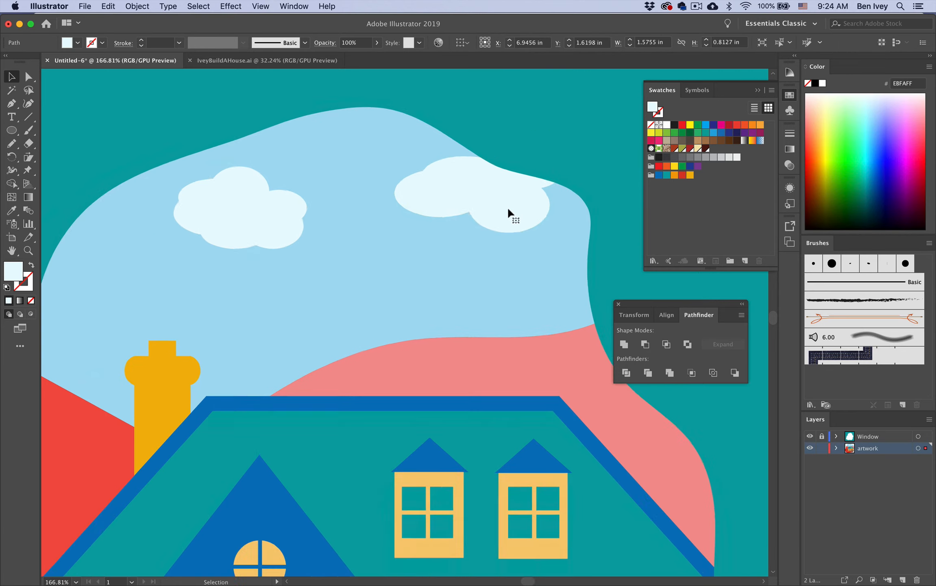
scroll(508, 210, down, 3)
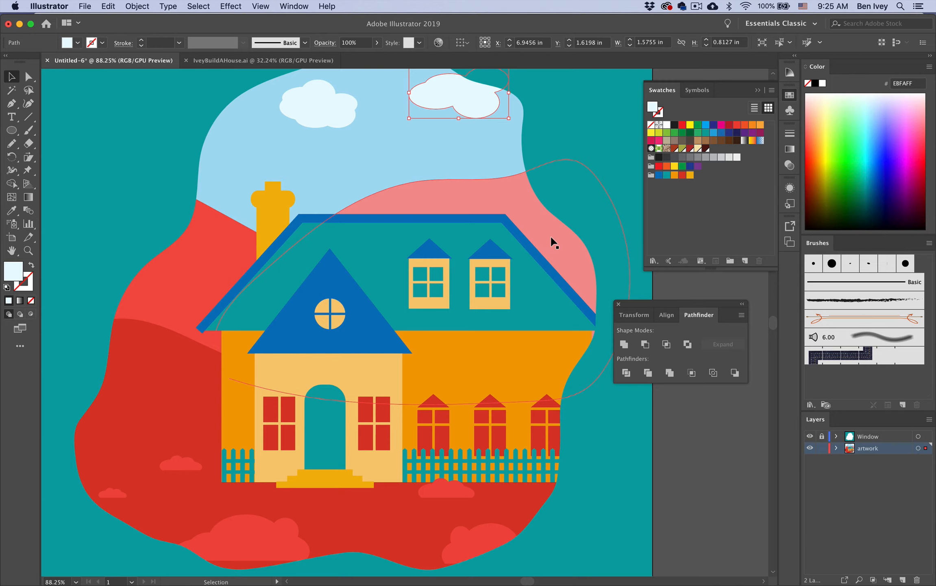
key(super+shift+a)
key(p)
click(265, 181)
drag(161, 154, 78, 165)
key(super+z)
mouse_move(357, 95)
mouse_down()
mouse_move(471, 100)
mouse_move(479, 139)
mouse_up()
Extend the smoke trail past the window's edge and curve its lower edge back to the chimney top to close the shape
scroll(482, 140, up, 5)
click(539, 261)
click(549, 320)
key(super+z)
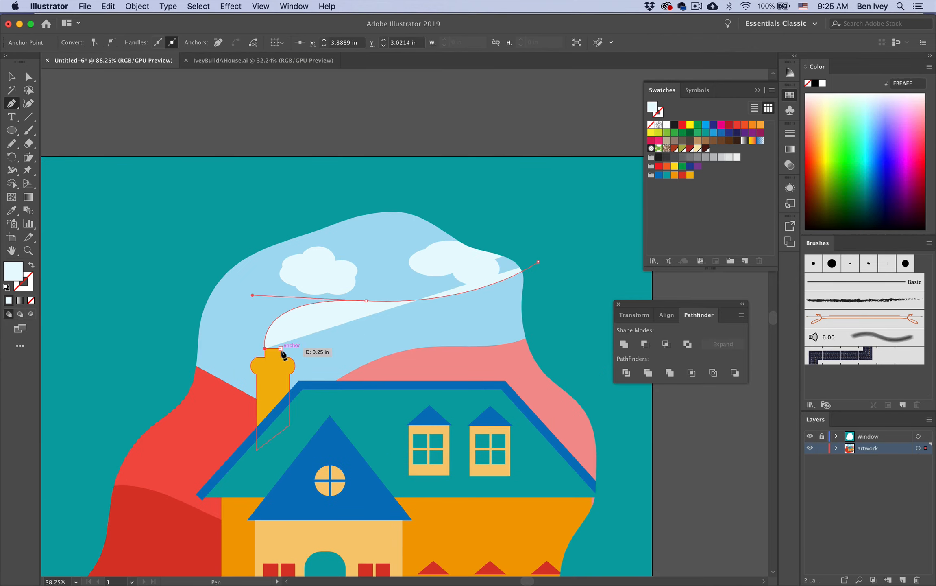
click(280, 348)
drag(384, 335, 468, 367)
Move the cloud above the chimney slightly upward and place a copy of it at the left edge of the sky
key(super+0)
key(v)
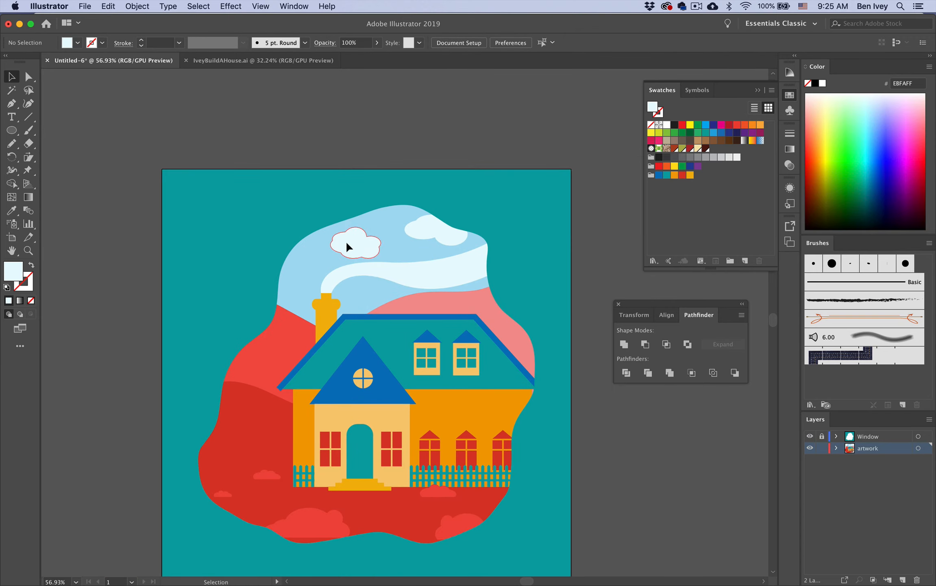
click(360, 247)
drag(360, 246, 360, 239)
key(super+shift+a)
Draw a curved orange (F29F05) path with the Pen tool, widening from the front steps to below the window's lower edge
scroll(378, 286, up, 3)
scroll(376, 281, down, 5)
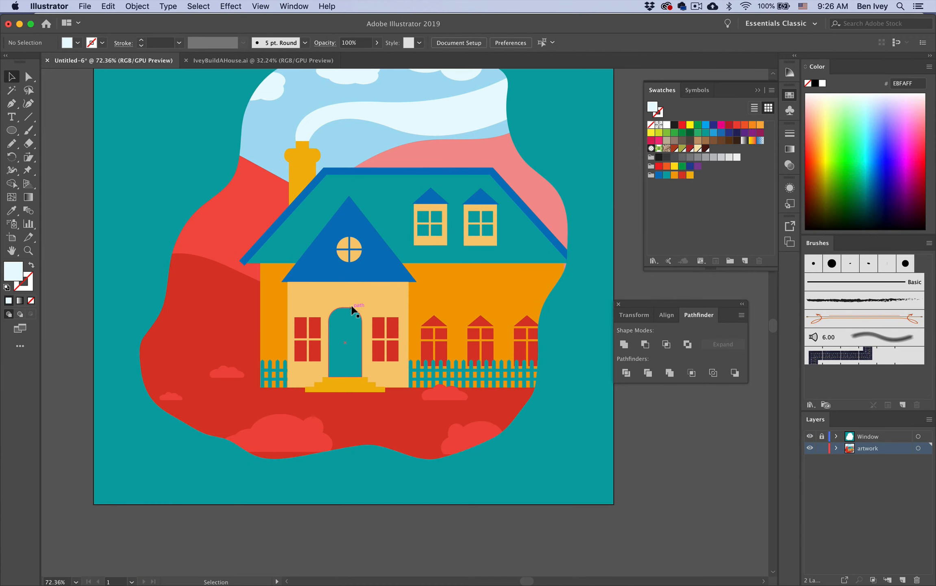
click(11, 104)
click(674, 175)
click(325, 390)
drag(325, 473, 273, 517)
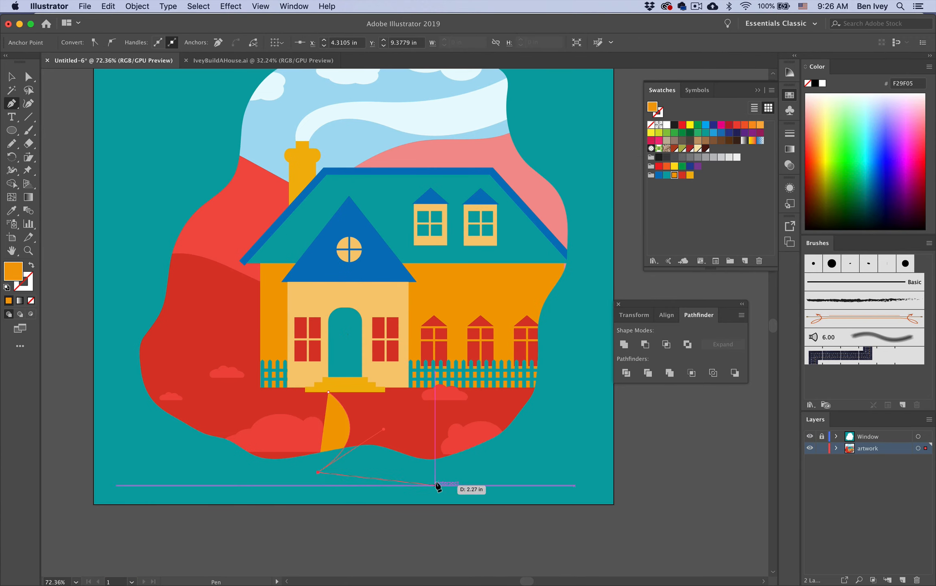
click(435, 477)
mouse_move(341, 393)
mouse_down()
mouse_move(277, 391)
mouse_move(341, 375)
mouse_move(341, 385)
mouse_up()
click(326, 390)
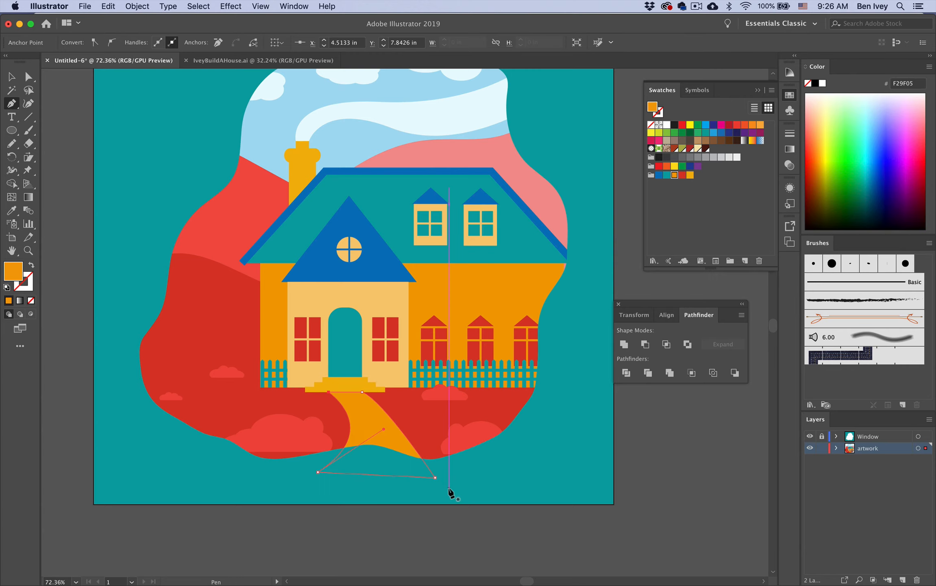
key(super+shift+a)
Select all the house parts together with the fence, smoke trail and front path, and enlarge them slightly in proportion
scroll(309, 288, down, 4)
key(v)
scroll(311, 300, up, 1)
click(324, 364)
shift+click(350, 421)
shift+click(276, 337)
shift+click(321, 183)
drag(255, 316, 240, 314)
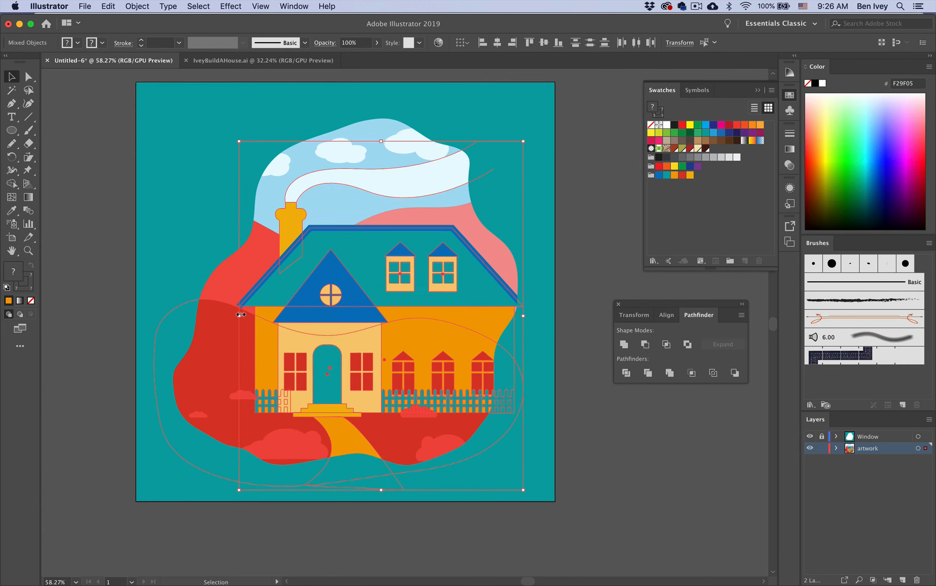